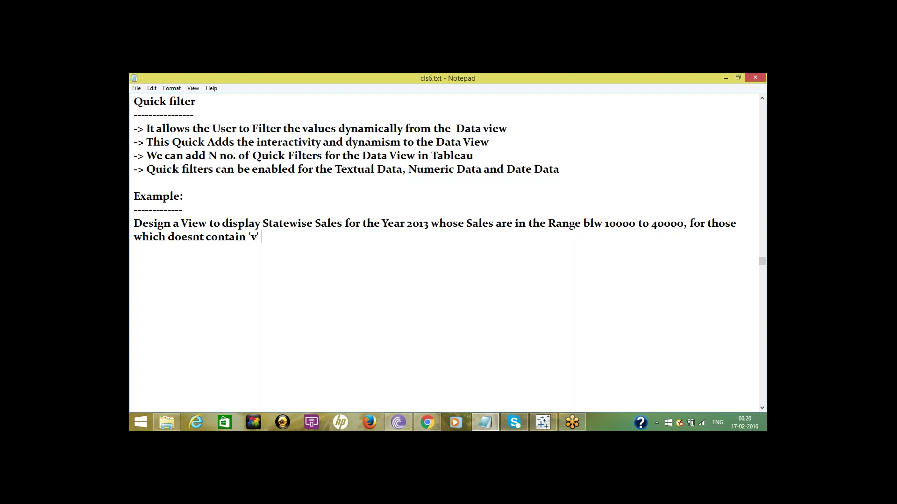
# Complete the example task sentence with "in their name using Quick Filter" and leave a blank line below it
pyautogui.write('in their name usng')
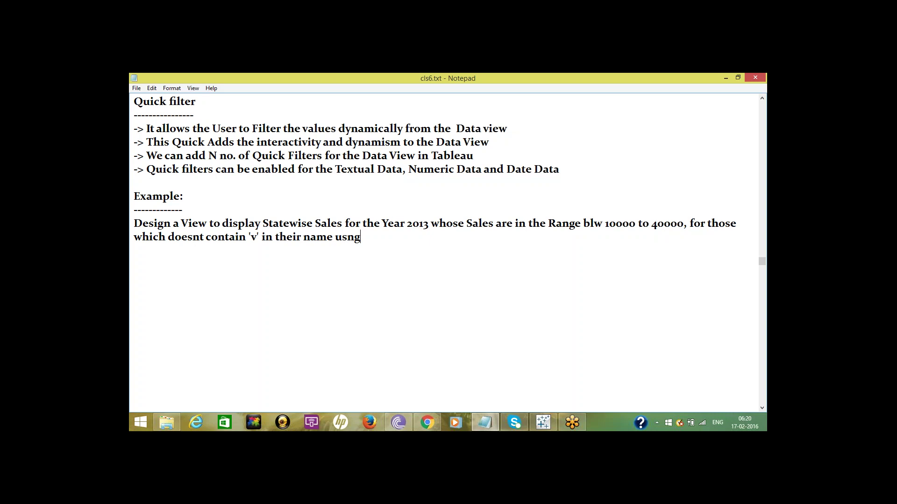
pyautogui.press('BackSpace')
pyautogui.press('BackSpace')
pyautogui.write('ing Quick Filter')
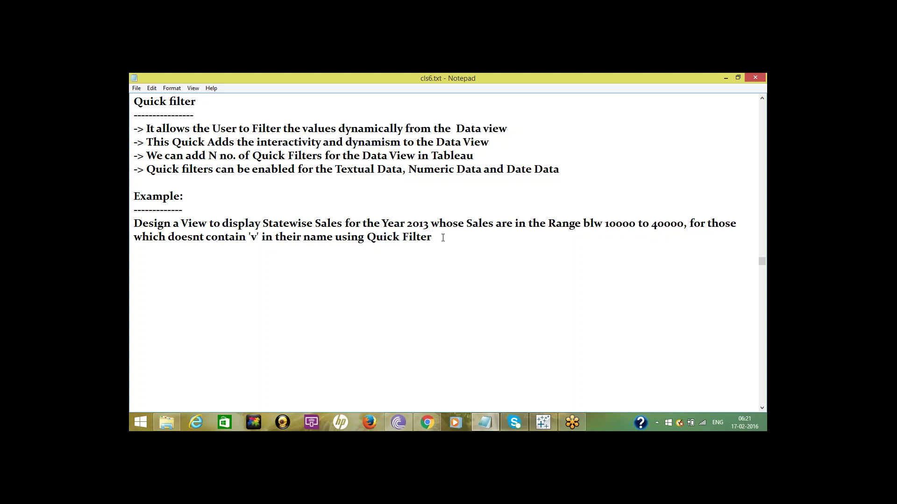
pyautogui.press('Return')
pyautogui.press('Return')
# Switch to Tableau, add a new worksheet, and plot Sales on rows against State or Province on columns
pyautogui.moveTo(541, 426)
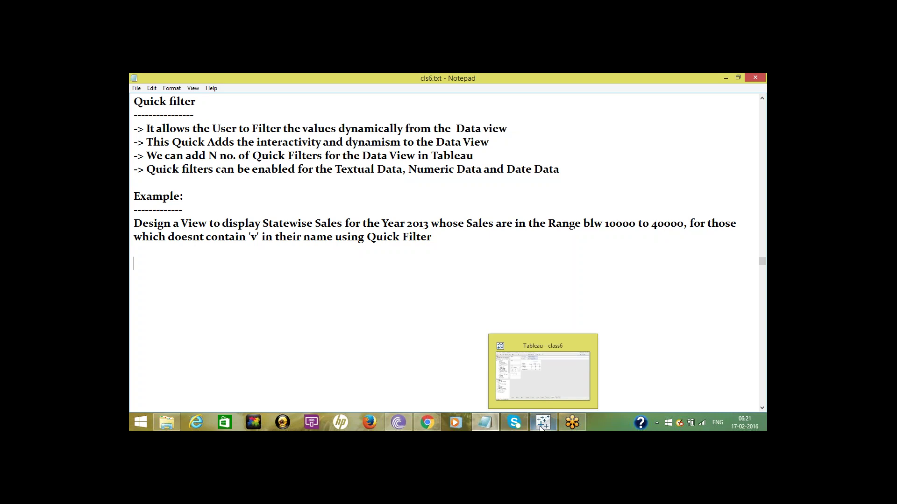
pyautogui.click(541, 426)
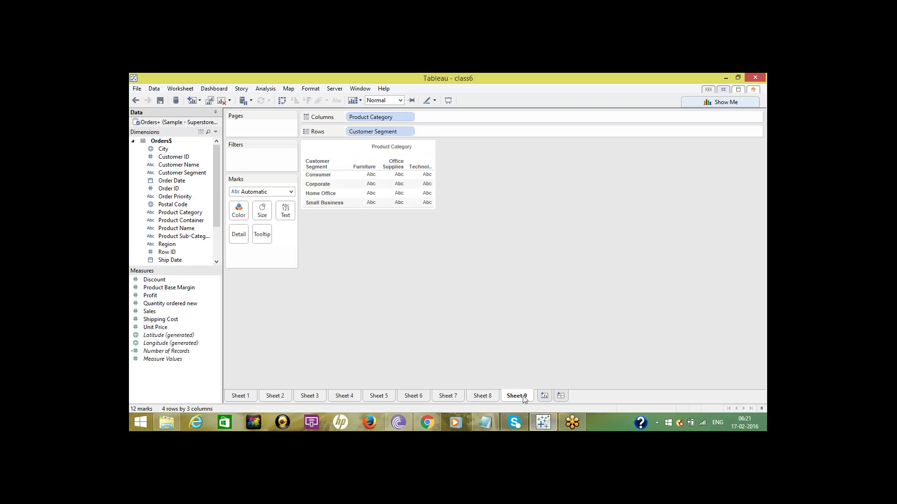
pyautogui.click(544, 396)
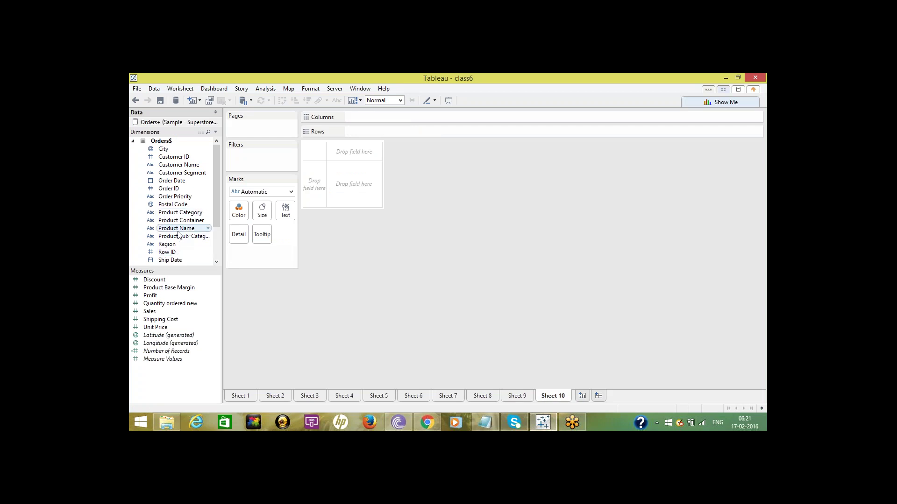
pyautogui.scroll(-2, 209, 233)
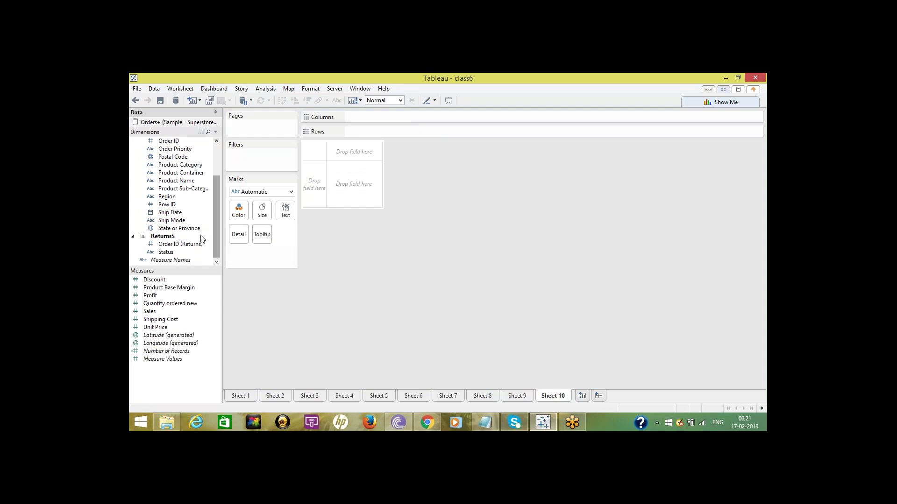
pyautogui.moveTo(179, 228); pyautogui.dragTo(377, 120)
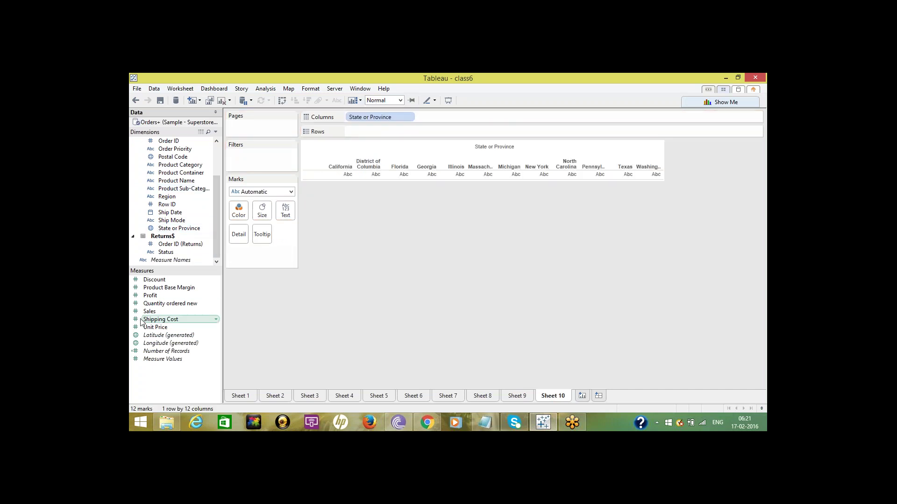
pyautogui.moveTo(149, 313); pyautogui.dragTo(364, 133)
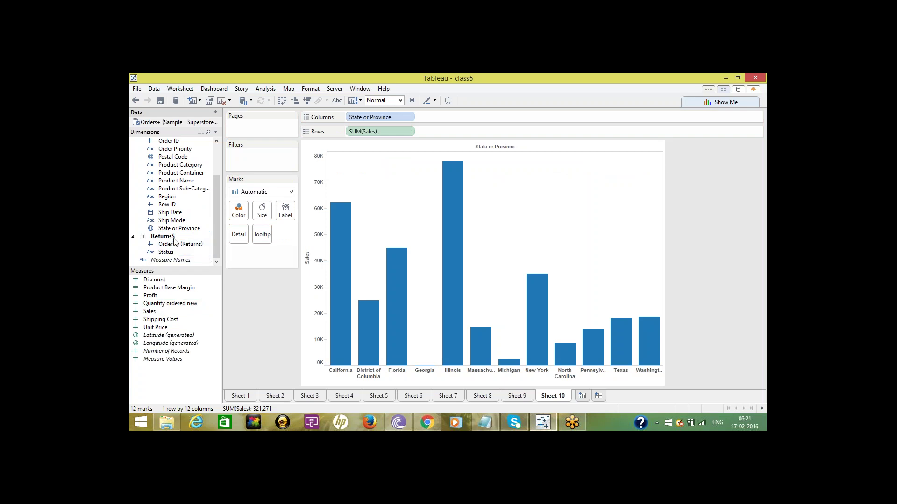
# Colour the bars by State or Province and show their mark labels
pyautogui.moveTo(179, 228); pyautogui.dragTo(247, 209)
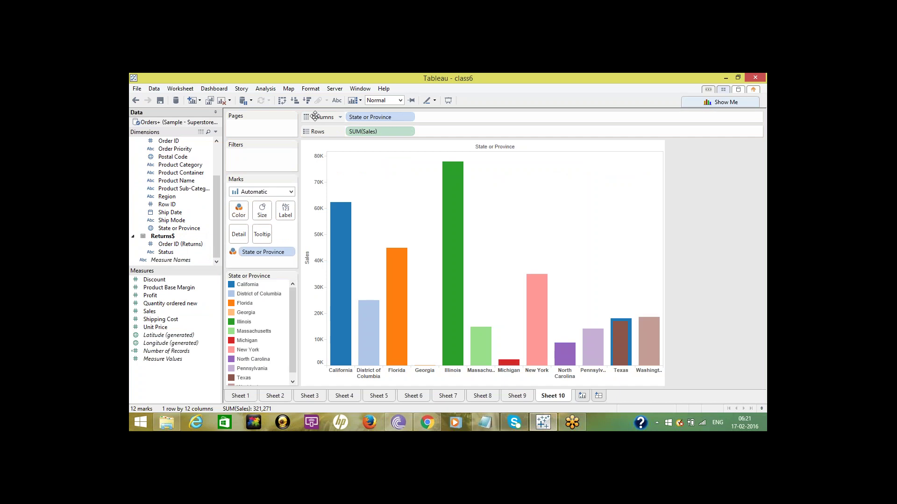
pyautogui.click(336, 101)
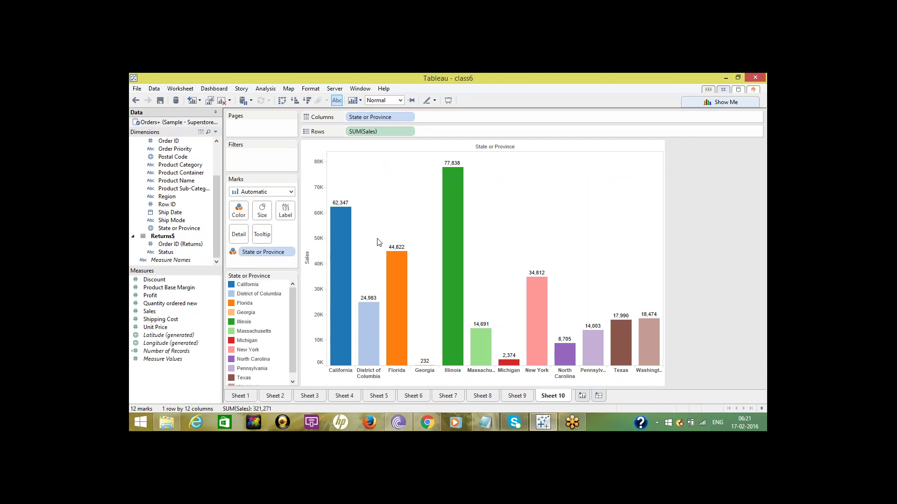
pyautogui.moveTo(448, 200)
# After checking the task in the Notepad notes, show a quick filter for Order Date and keep only the year 2013
pyautogui.click(485, 423)
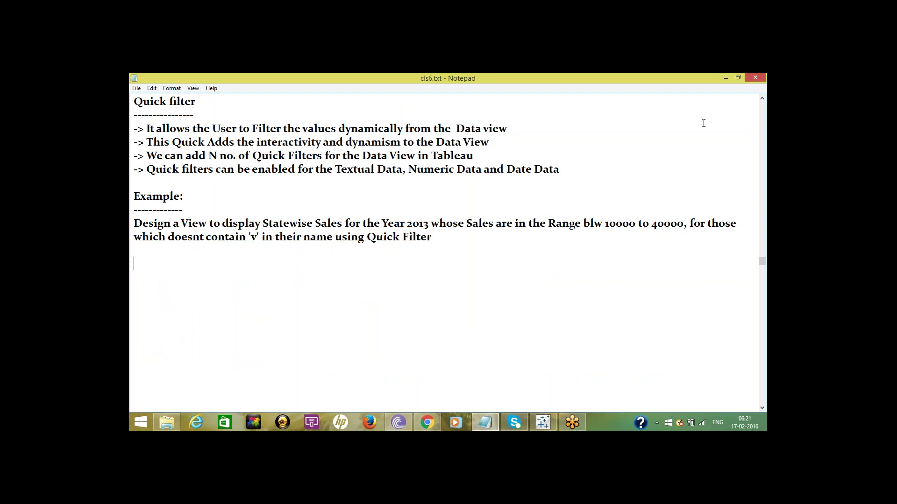
pyautogui.click(724, 78)
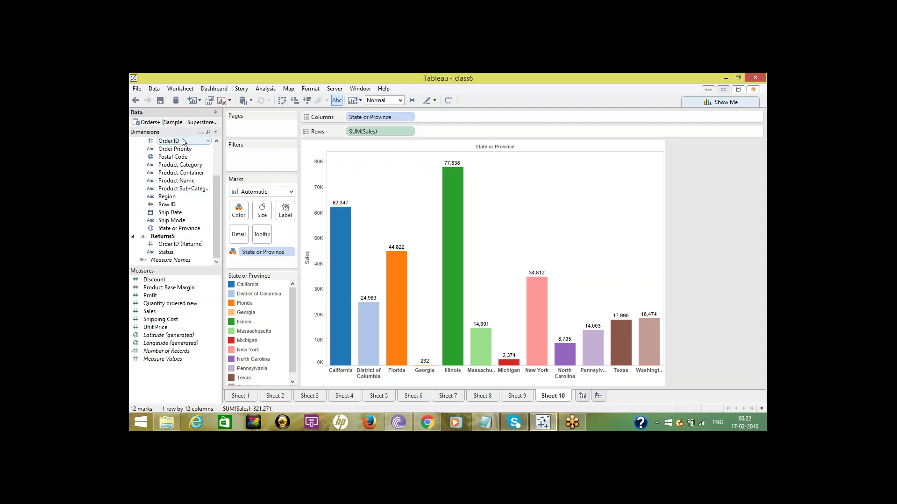
pyautogui.moveTo(215, 192); pyautogui.dragTo(255, 159)
pyautogui.click(172, 172)
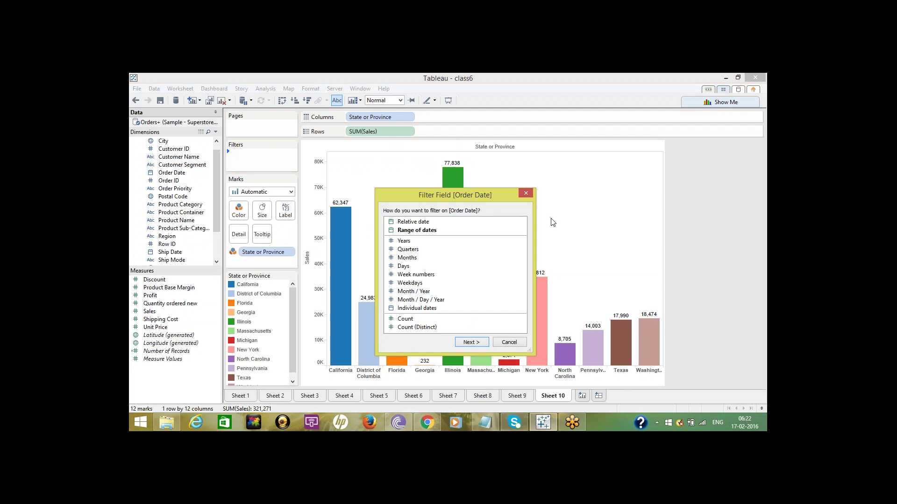
pyautogui.click(525, 194)
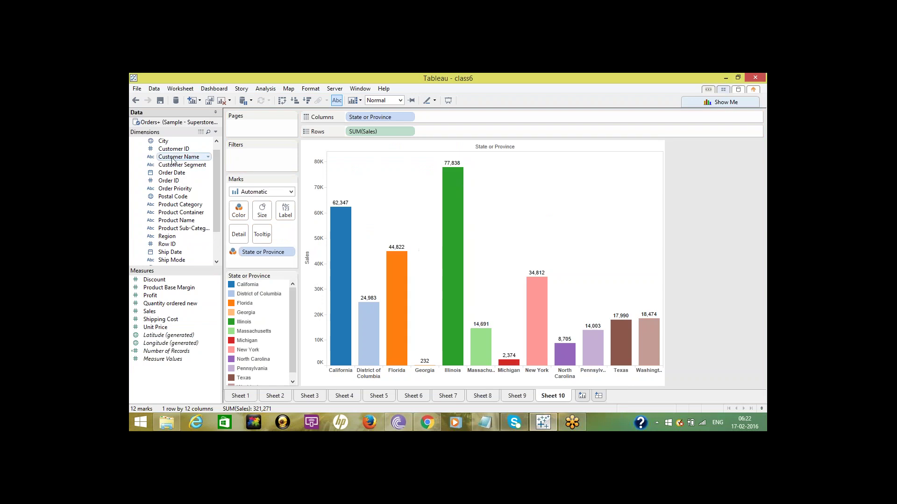
pyautogui.rightClick(170, 173)
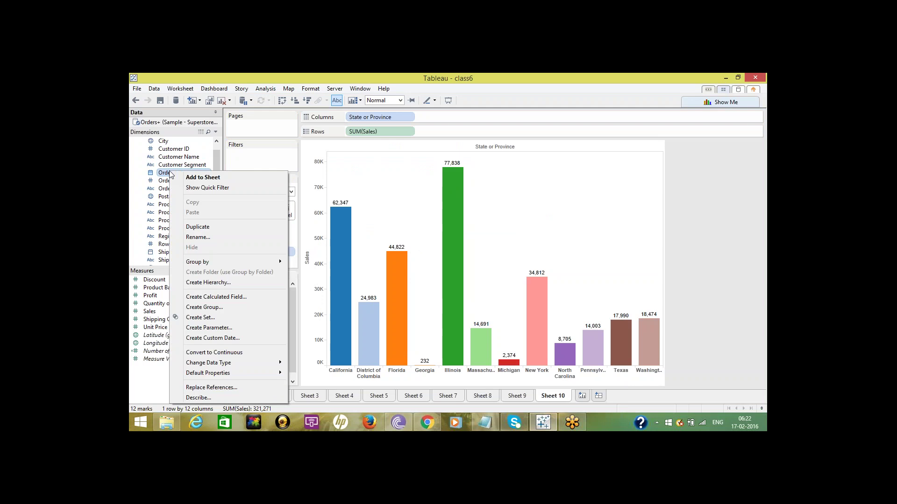
pyautogui.click(192, 188)
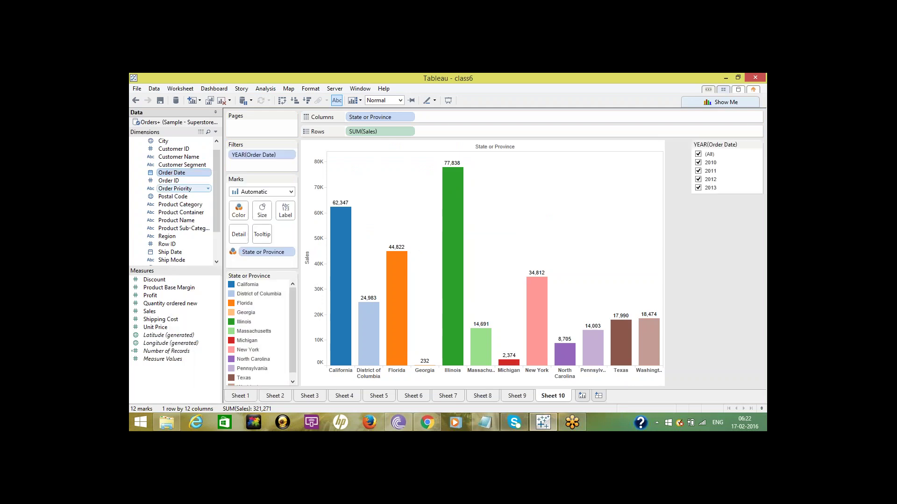
pyautogui.click(700, 155)
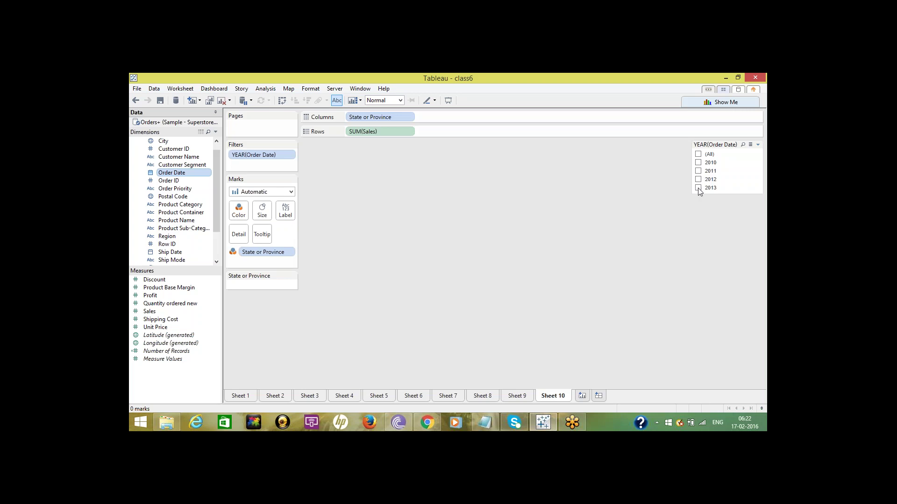
pyautogui.click(699, 189)
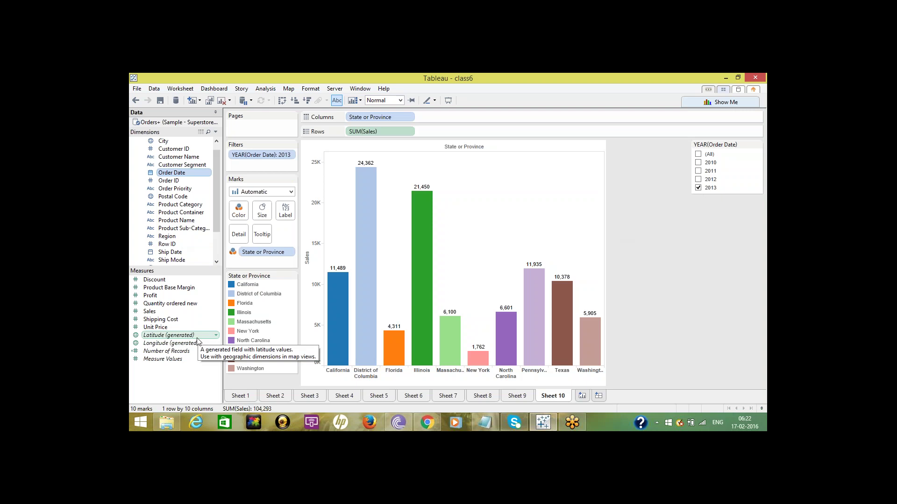
# Switch to the Notepad notes and change the upper limit of the example's sales range to 20000
pyautogui.click(490, 423)
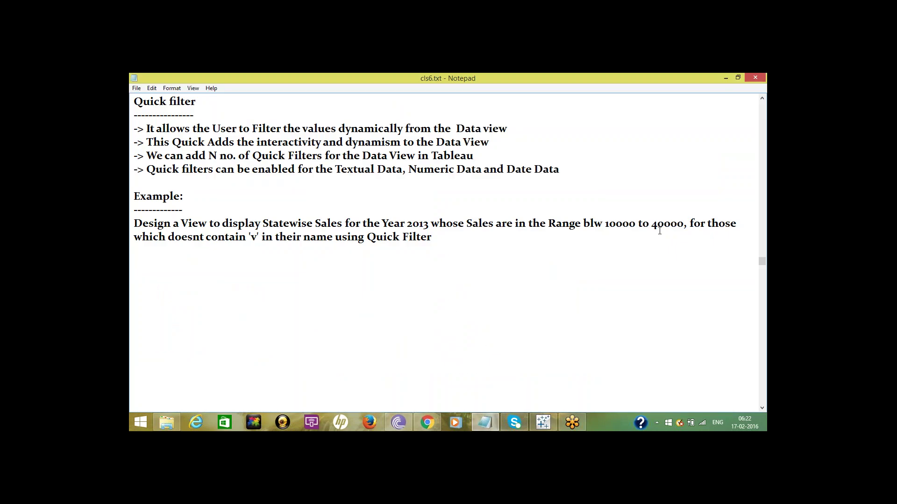
pyautogui.click(659, 224)
pyautogui.press('BackSpace')
pyautogui.write('2')
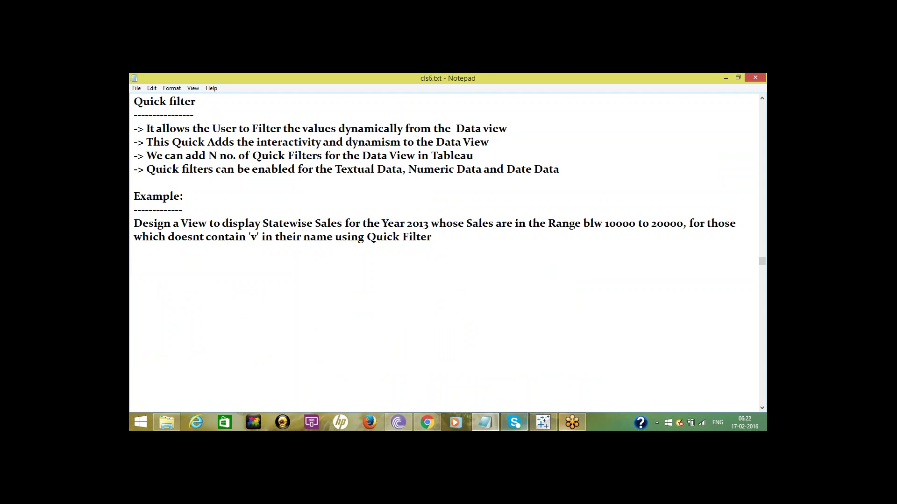
# Switch to Tableau and add a Sales quick filter limited to 10,000 to 20,000, placed beside the Order Date year filter
pyautogui.click(543, 422)
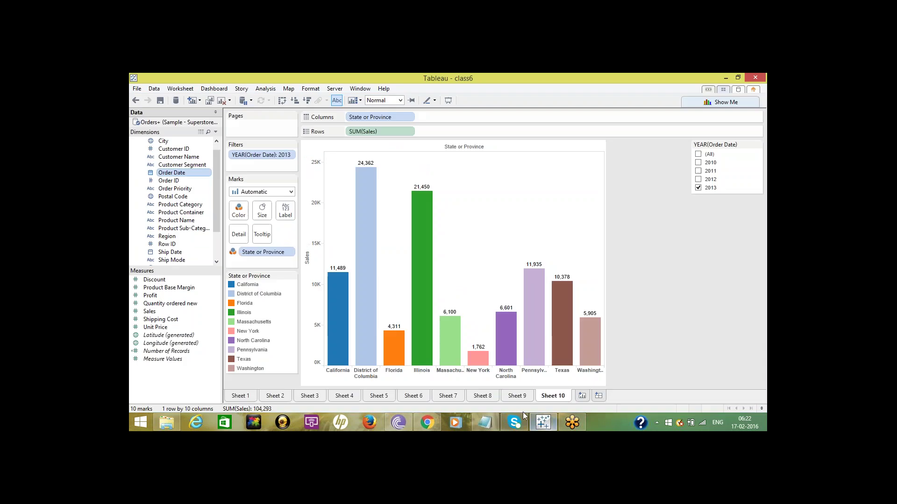
pyautogui.rightClick(150, 312)
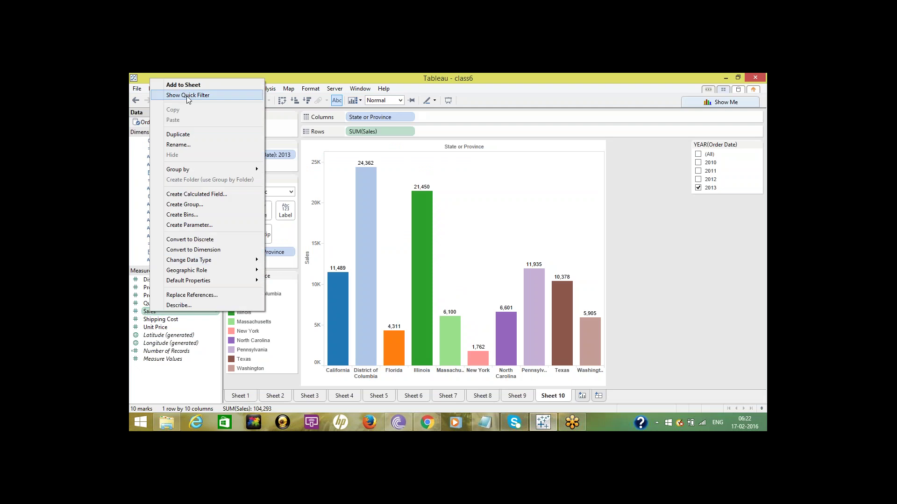
pyautogui.click(187, 96)
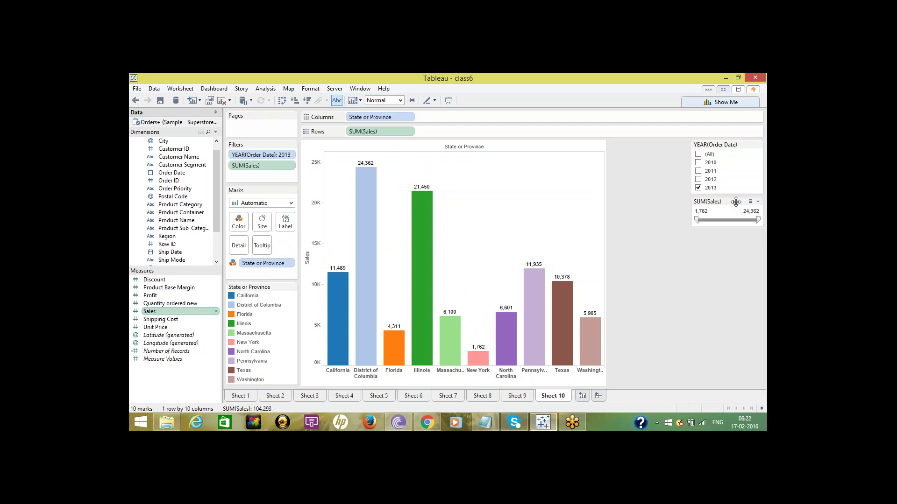
pyautogui.click(708, 212)
pyautogui.write('10000')
pyautogui.click(744, 211)
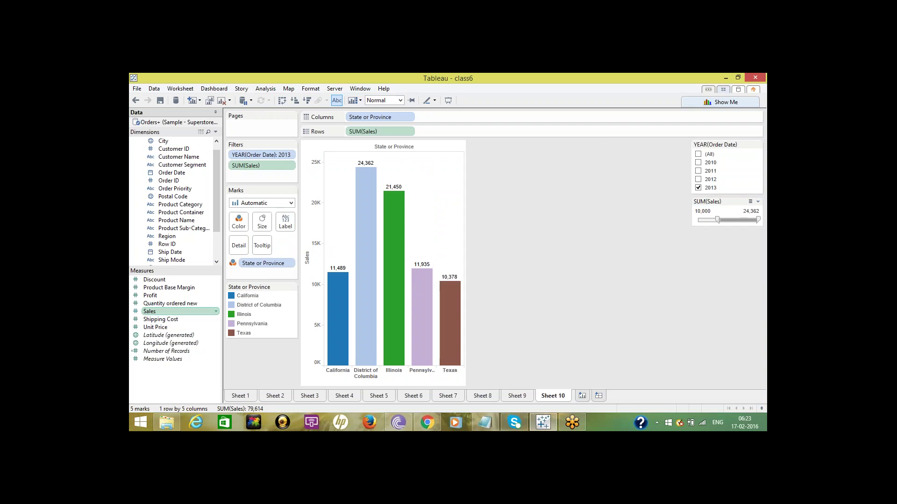
pyautogui.click(744, 211)
pyautogui.write('20000')
pyautogui.press('Return')
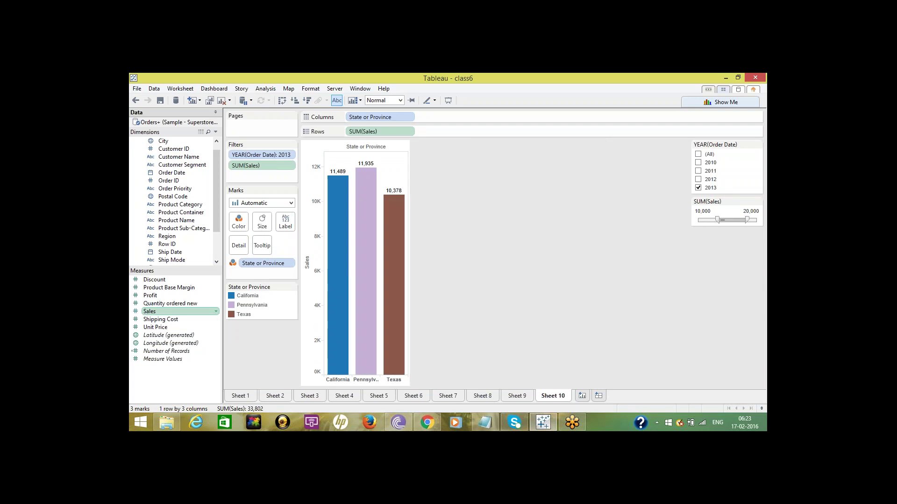
pyautogui.moveTo(736, 200)
pyautogui.moveTo(731, 205); pyautogui.dragTo(692, 207)
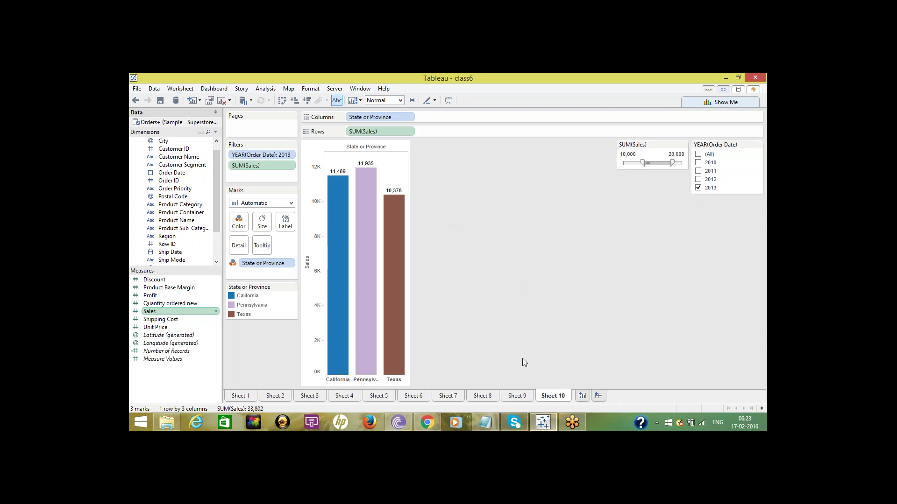
# After rereading the task in Notepad, show a quick filter for State or Province and place it below the Sales filter
pyautogui.click(491, 420)
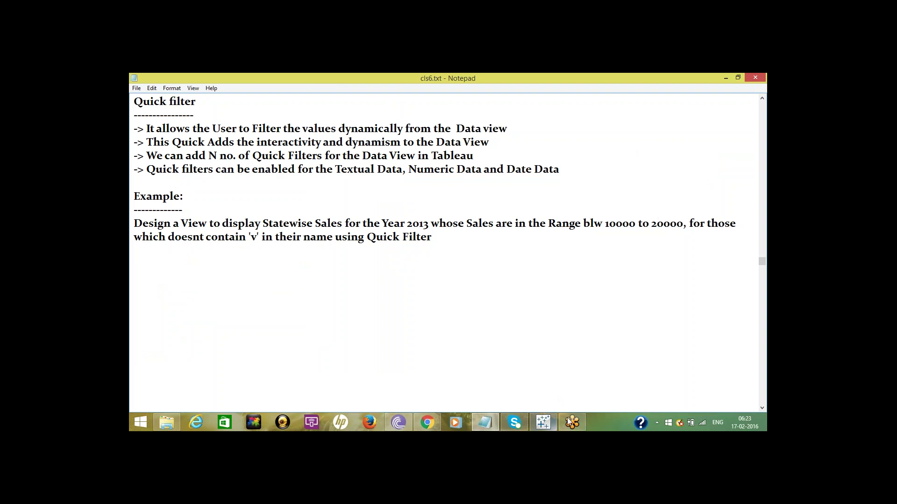
pyautogui.click(542, 422)
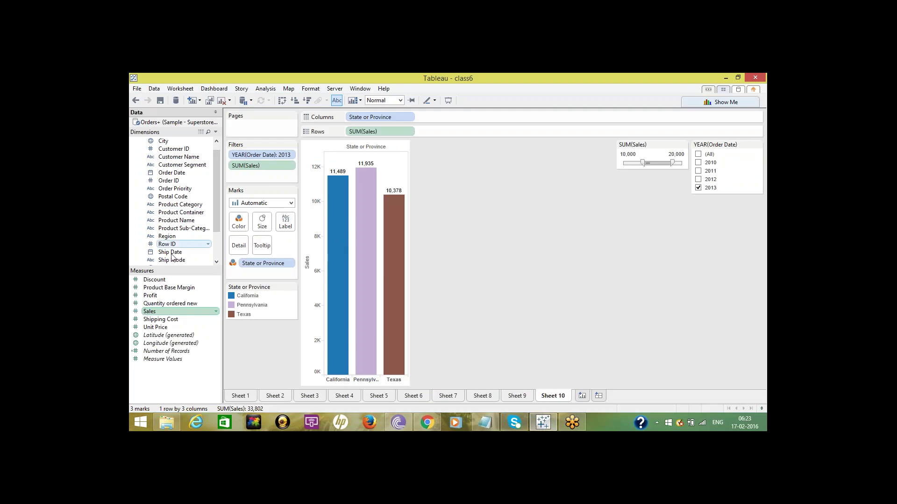
pyautogui.moveTo(214, 204); pyautogui.dragTo(218, 242)
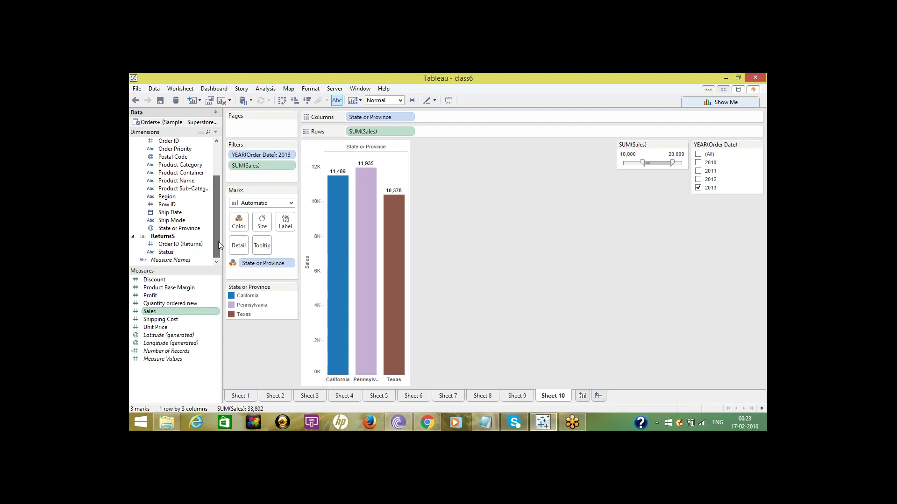
pyautogui.rightClick(179, 231)
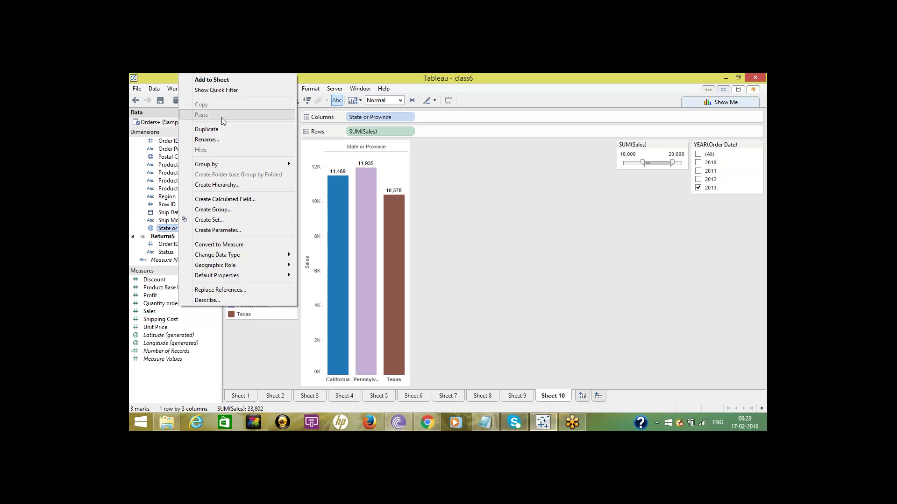
pyautogui.click(224, 89)
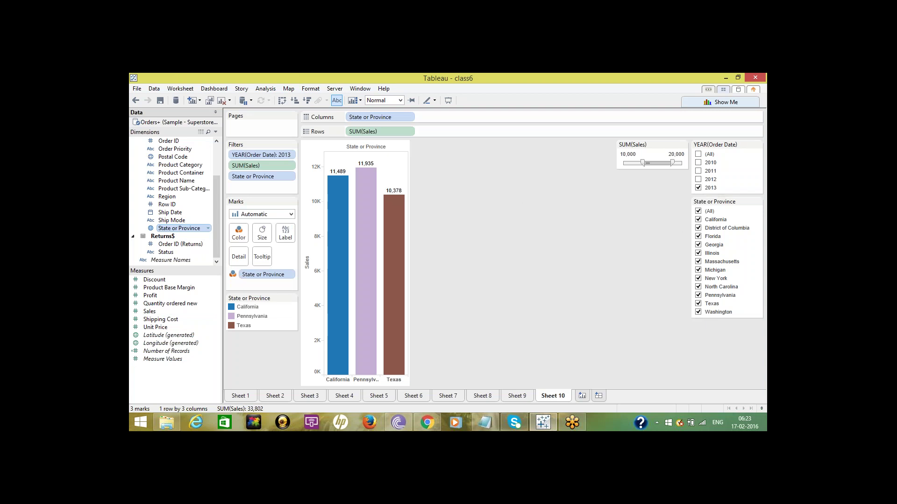
pyautogui.moveTo(714, 201); pyautogui.dragTo(661, 216)
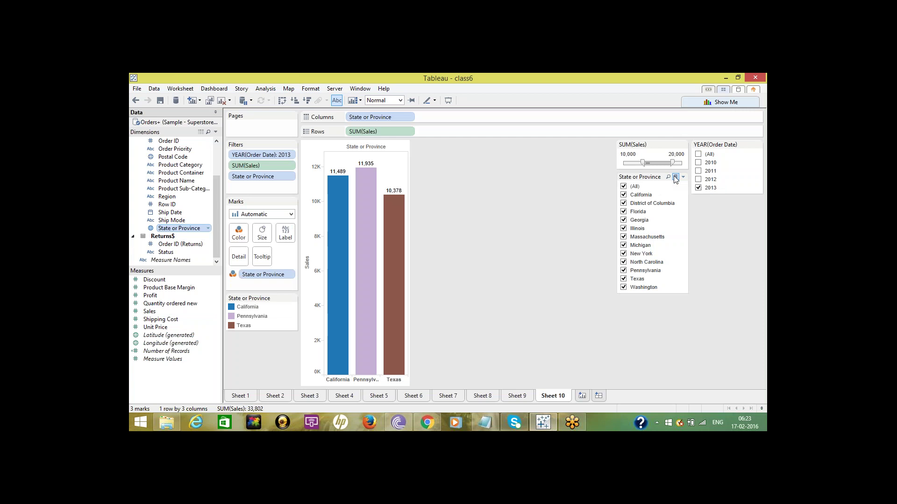
# Try switching the State or Province quick filter to Exclude Values and undo the change
pyautogui.click(682, 178)
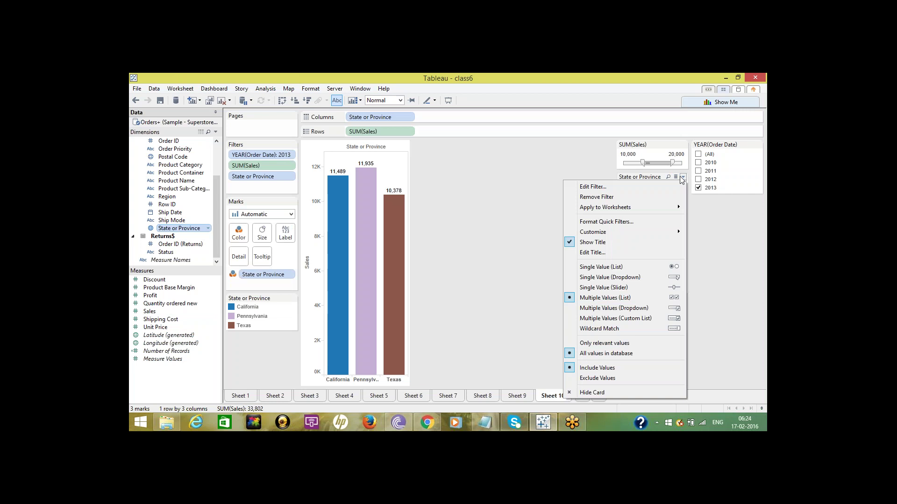
pyautogui.click(606, 382)
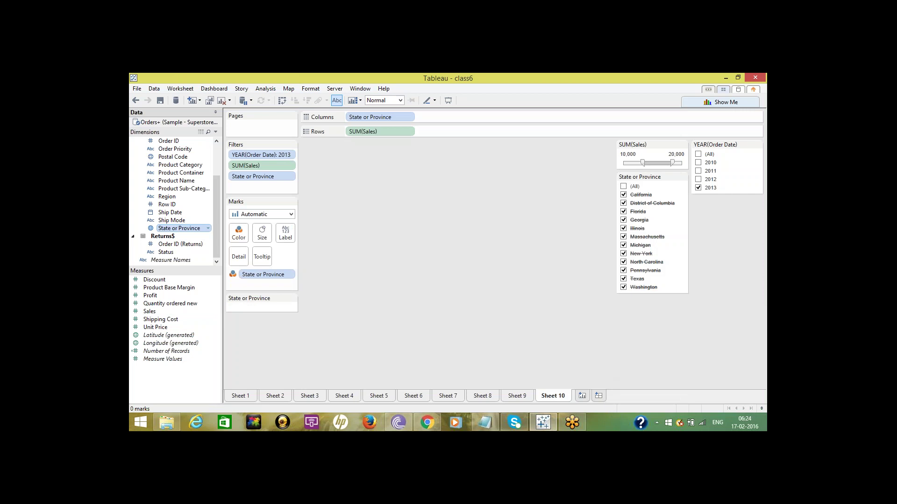
pyautogui.hotkey('ctrl', 'z')
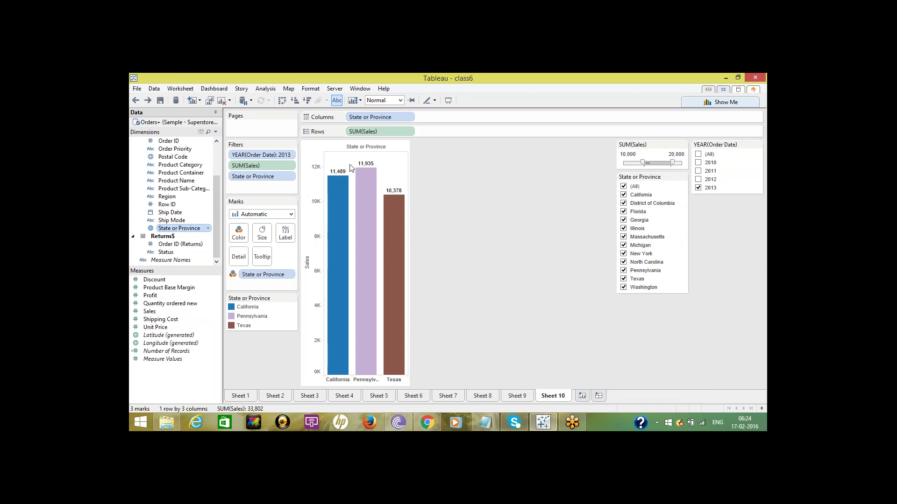
# Exclude states containing "v" with a wildcard condition on the State or Province filter, and check the view against the task in Notepad
pyautogui.click(291, 176)
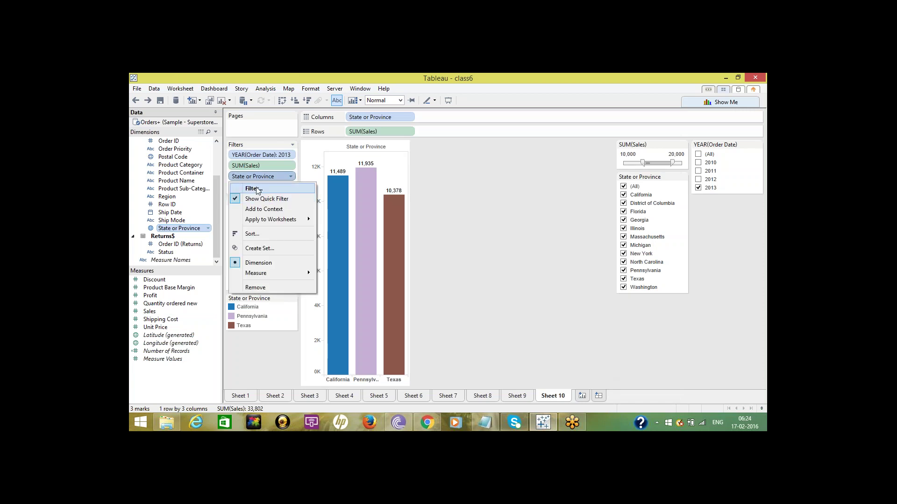
pyautogui.click(254, 189)
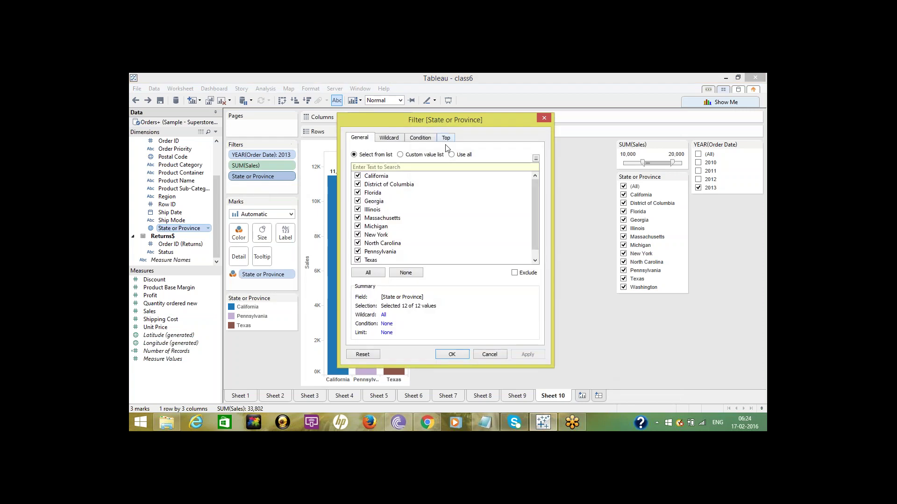
pyautogui.click(390, 140)
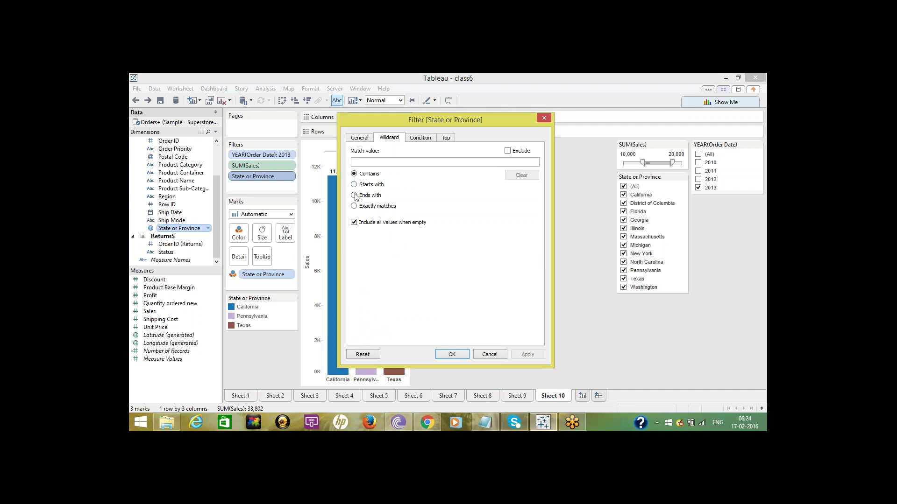
pyautogui.click(366, 163)
pyautogui.write('v')
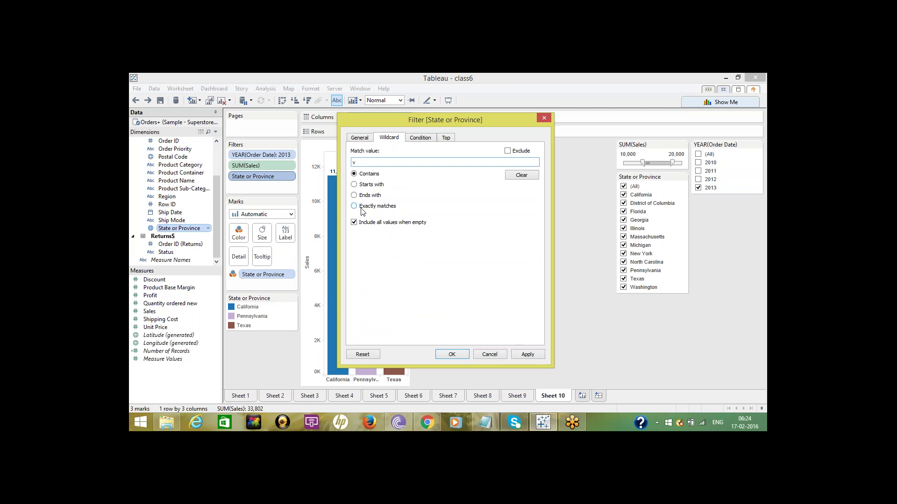
pyautogui.click(508, 151)
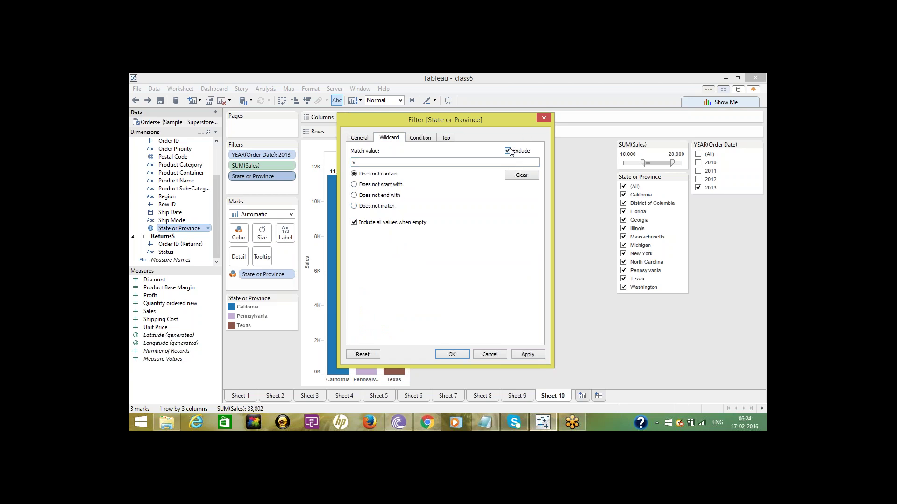
pyautogui.click(524, 355)
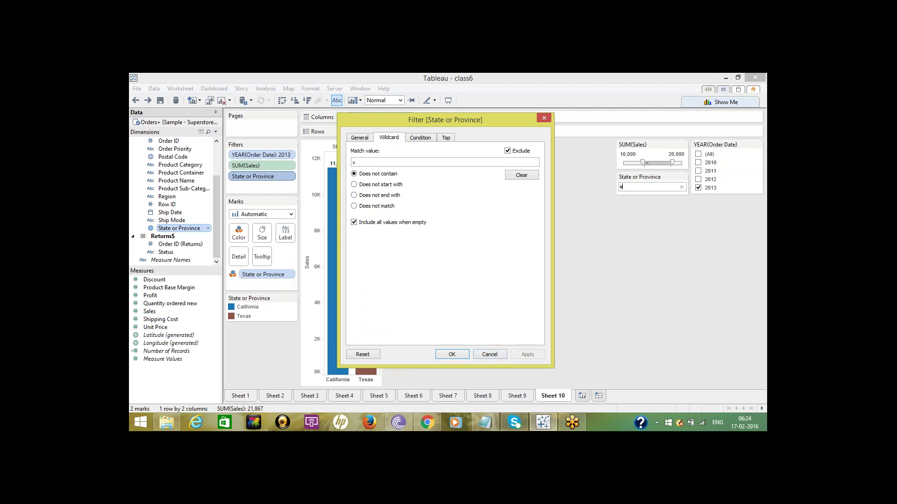
pyautogui.click(452, 355)
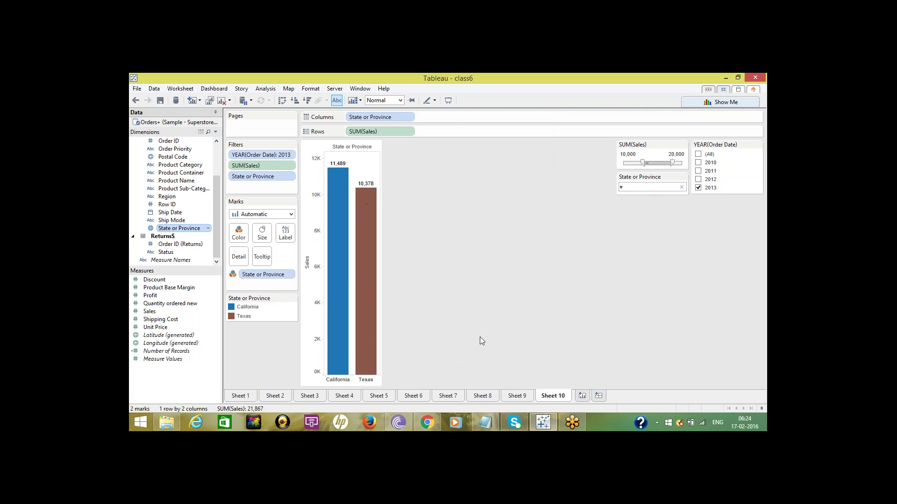
pyautogui.click(483, 423)
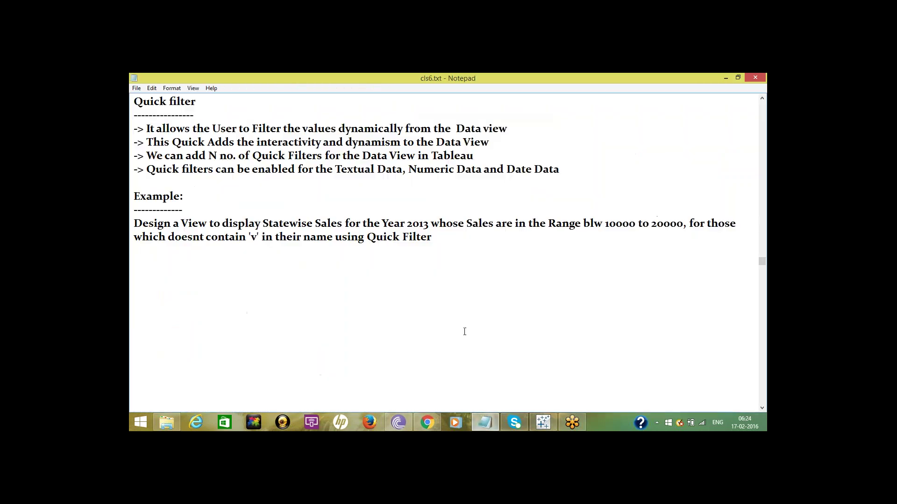
pyautogui.click(485, 423)
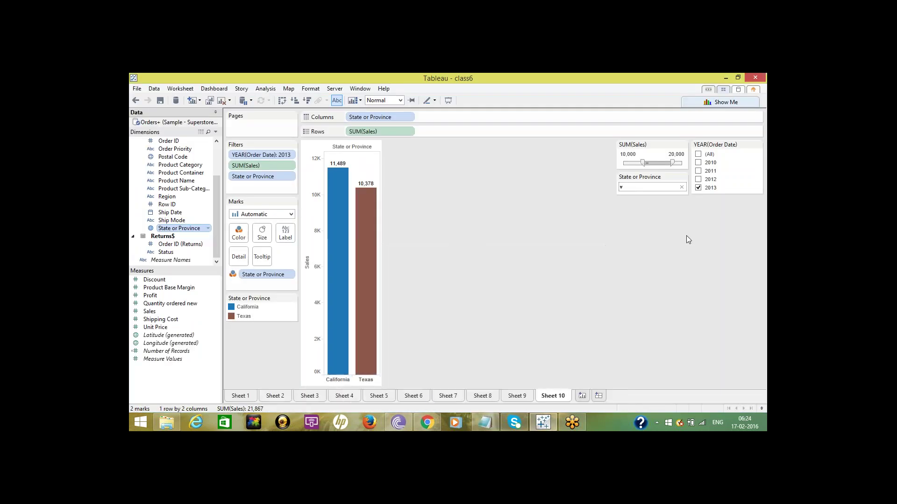
# Try other year selections in the Order Date quick filter, including all years, and return it to 2013 only
pyautogui.click(699, 154)
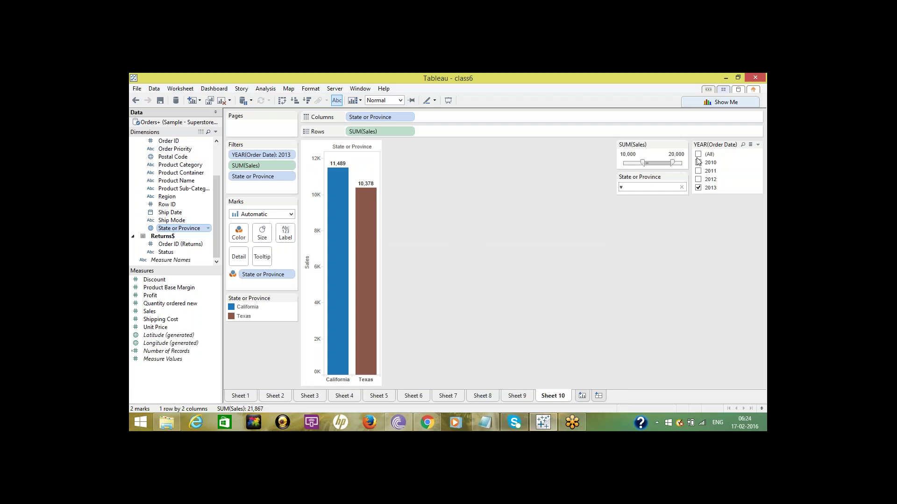
pyautogui.hotkey('ctrl', 'z')
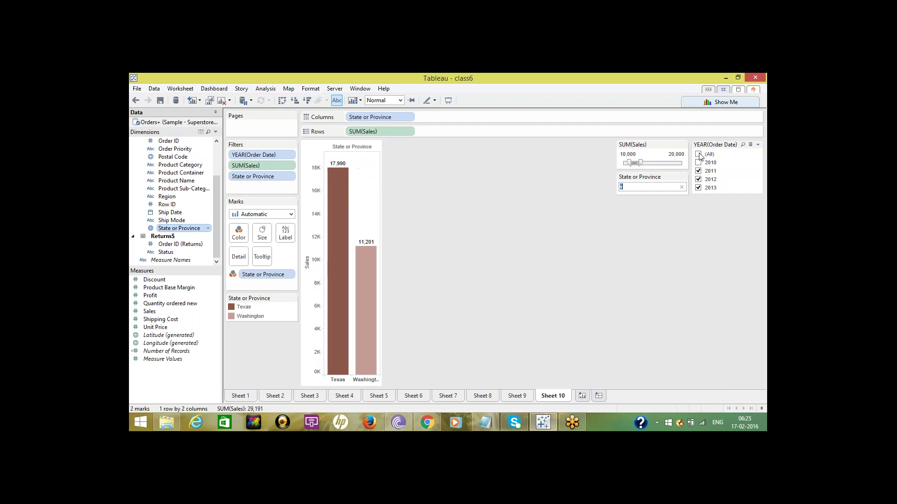
pyautogui.click(699, 154)
pyautogui.click(698, 155)
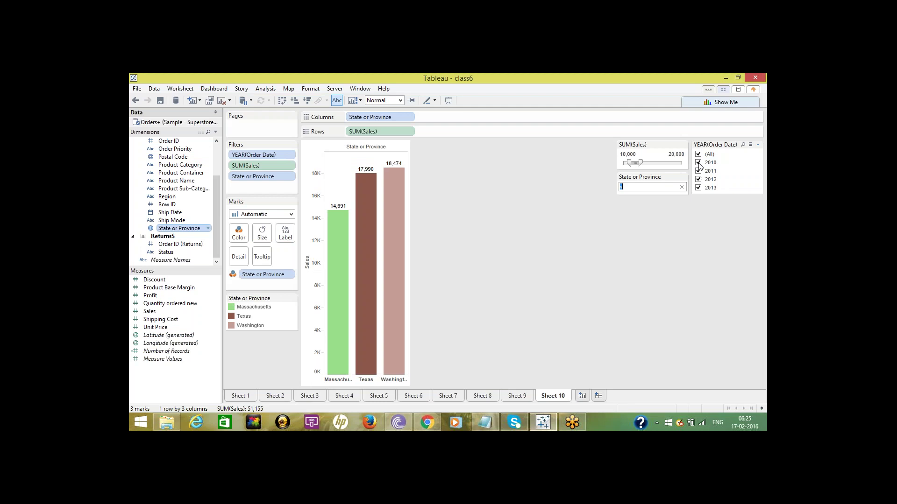
pyautogui.click(699, 188)
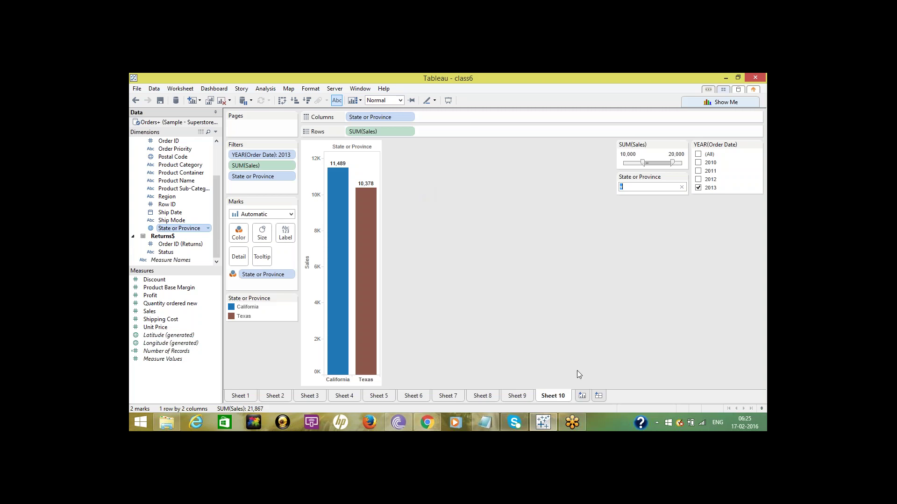
# Reread the example task in Notepad, and view the Sales quick filter's options and title editor in Tableau
pyautogui.click(485, 423)
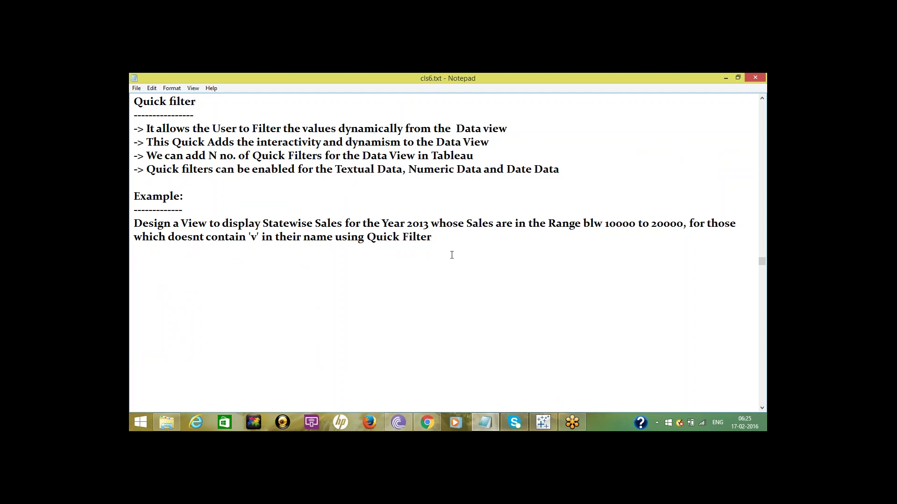
pyautogui.click(540, 424)
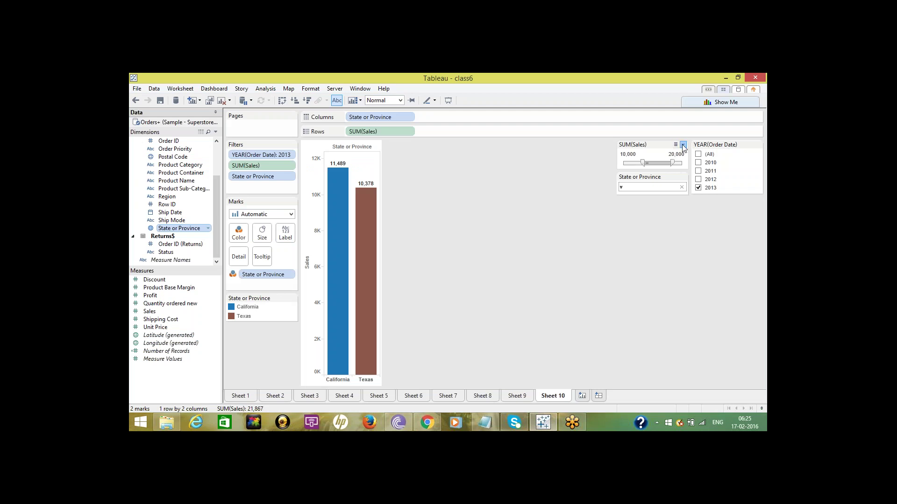
pyautogui.click(683, 146)
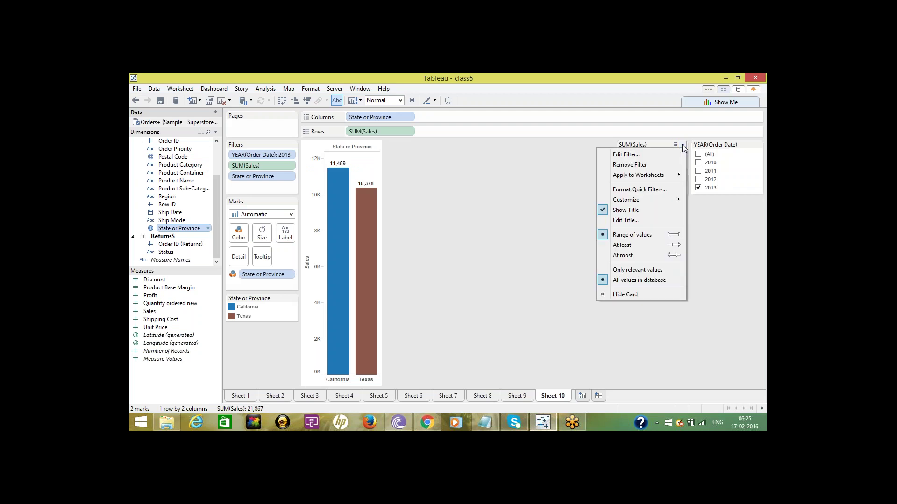
pyautogui.click(626, 221)
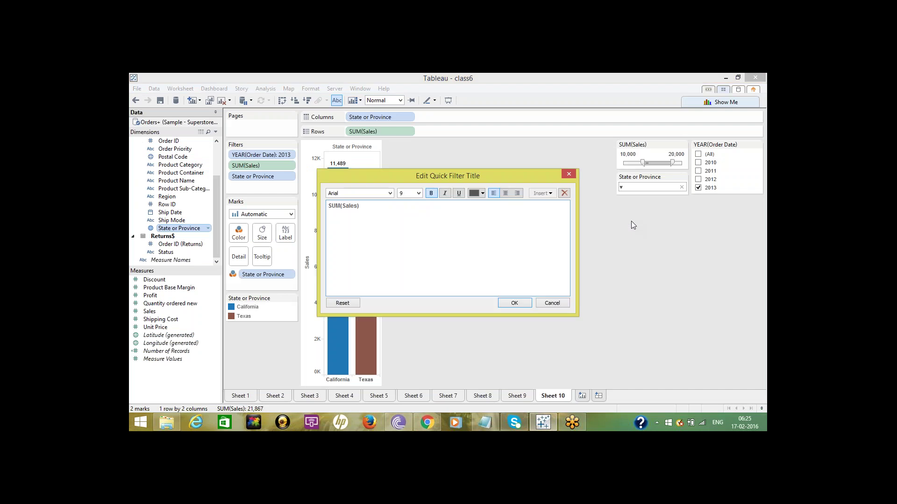
pyautogui.click(570, 178)
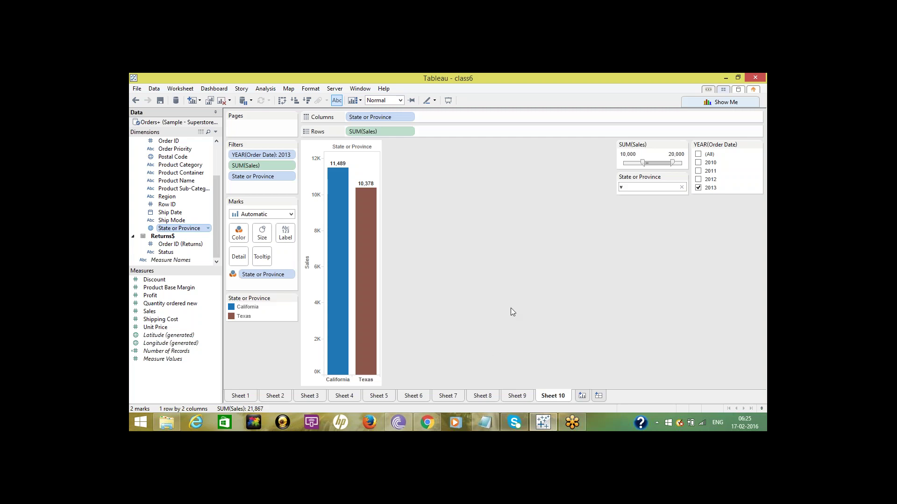
# Add a new blank worksheet to the workbook
pyautogui.click(583, 396)
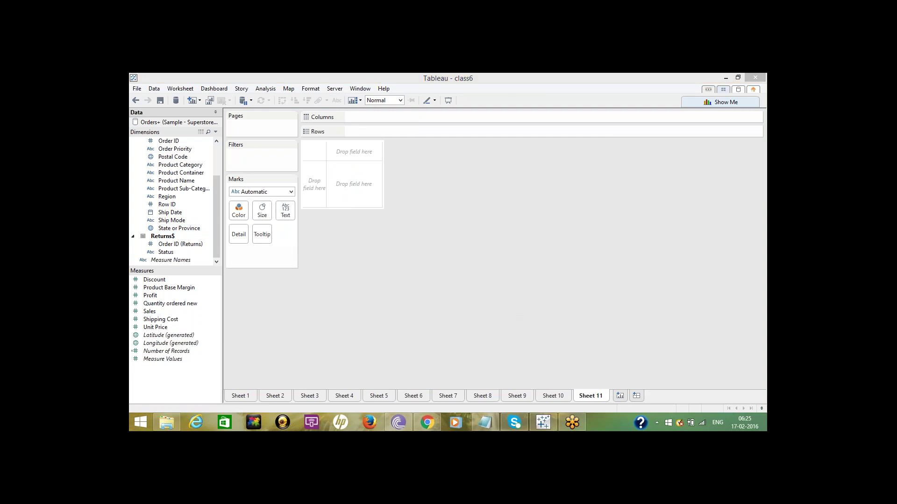
pyautogui.press('super+c')
pyautogui.click(560, 272)
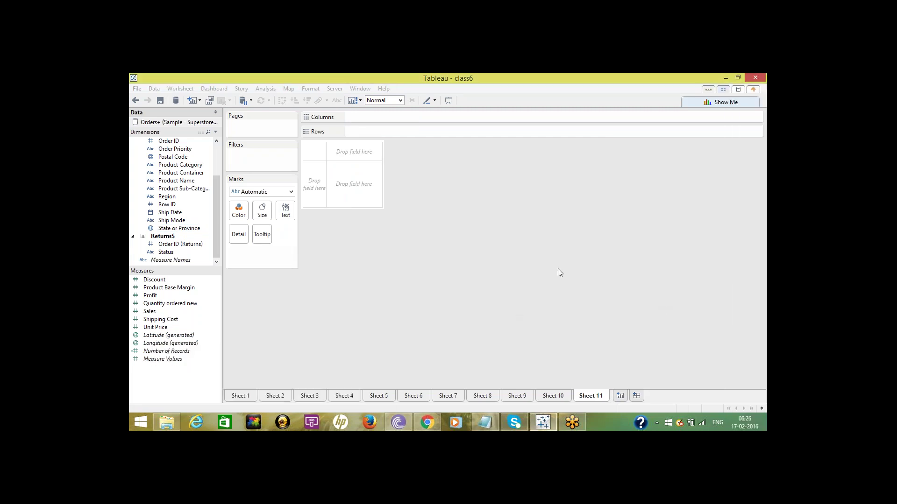
# Switch to the Notepad notes and add an underlined "Filter Sharing Options" heading, well spaced below the quick filter example
pyautogui.click(484, 422)
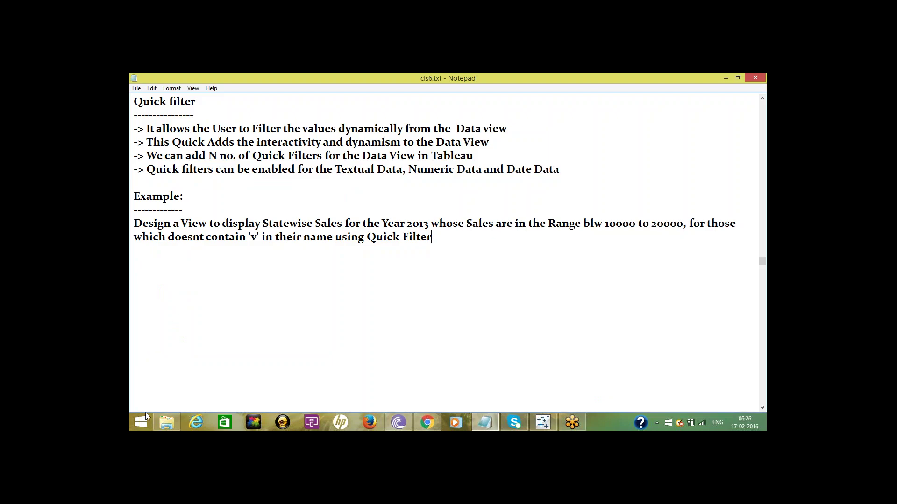
pyautogui.press('Return')
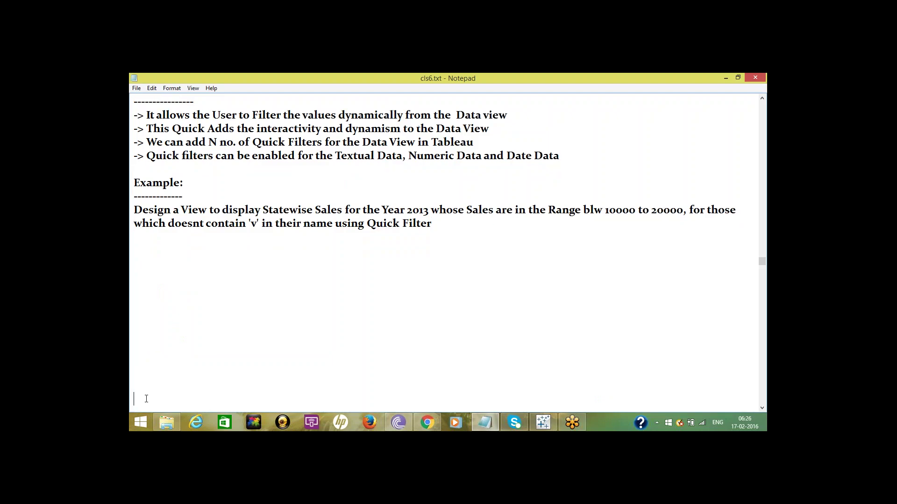
pyautogui.press('Return')
pyautogui.press('Return')
pyautogui.press('Return')
pyautogui.press('Return')
pyautogui.press('Return')
pyautogui.press('Return')
pyautogui.press('Return')
pyautogui.press('Return')
pyautogui.press('Return')
pyautogui.press('Return')
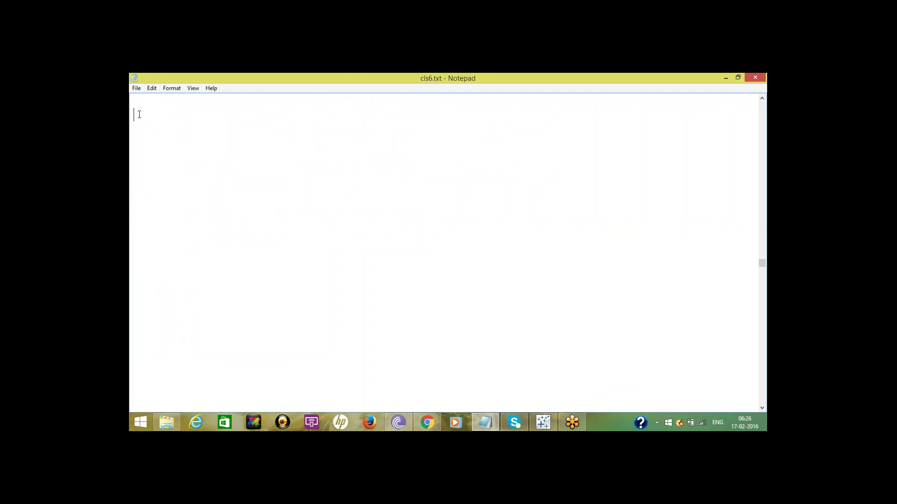
pyautogui.write('Filter Sharing ')
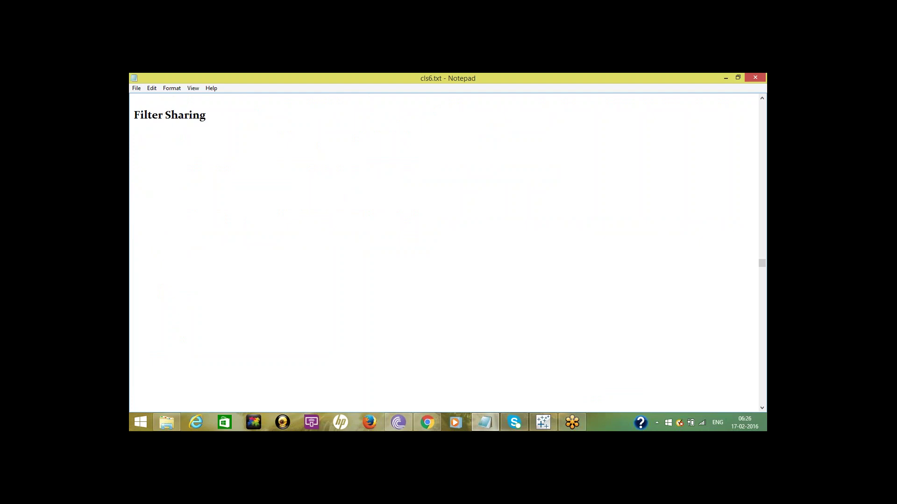
pyautogui.write('Options')
pyautogui.press('Return')
pyautogui.write('------------------------')
pyautogui.write('-------')
# Add the bullet "In Tableau, we can share the filter globally across multiple Sheets" under the heading
pyautogui.write('->')
pyautogui.write(' W')
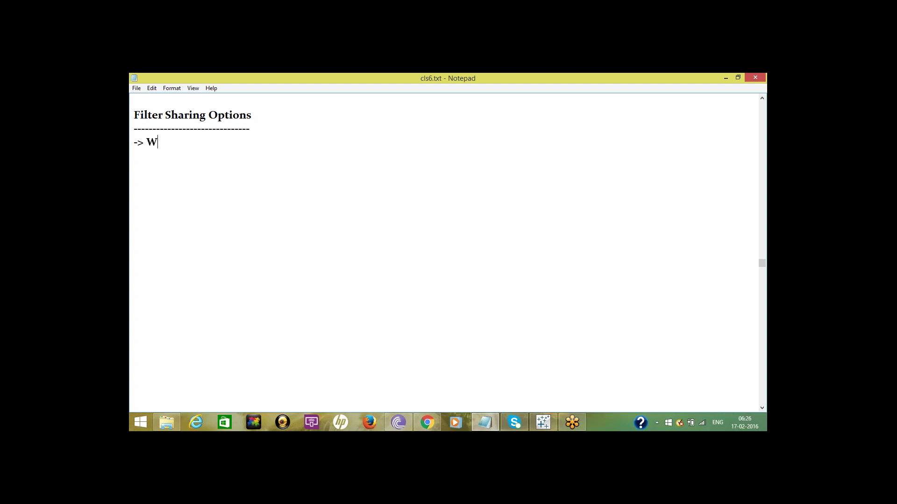
pyautogui.press('BackSpace')
pyautogui.write('Even')
pyautogui.press('BackSpace')
pyautogui.press('BackSpace')
pyautogui.press('BackSpace')
pyautogui.press('BackSpace')
pyautogui.press('BackSpace')
pyautogui.write('In Tableau')
pyautogui.write(', we can share')
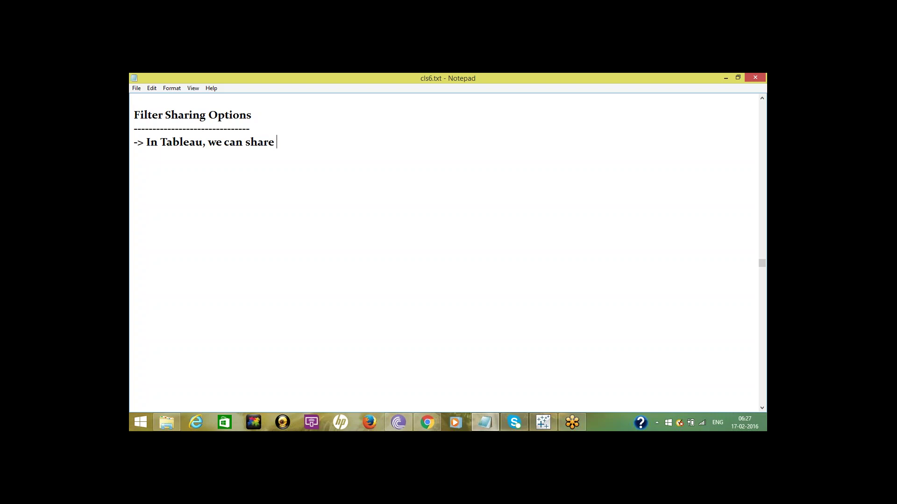
pyautogui.write(' the filter globa')
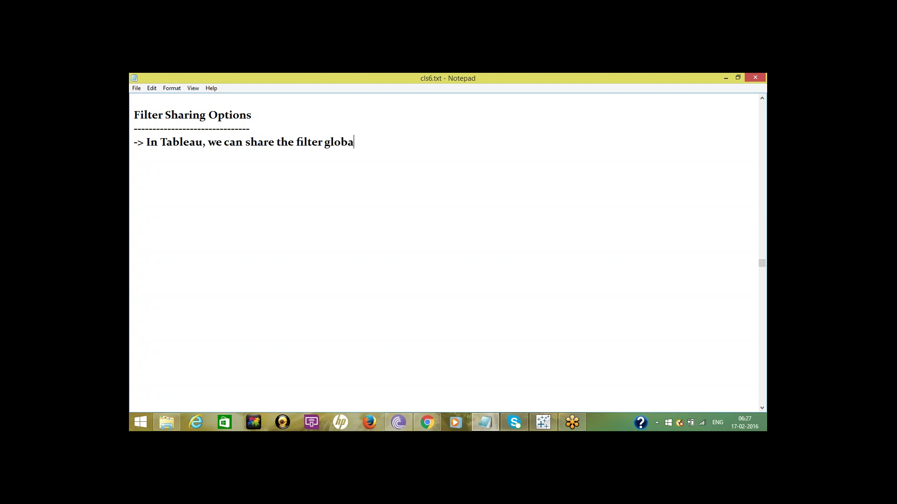
pyautogui.write('lly across multi')
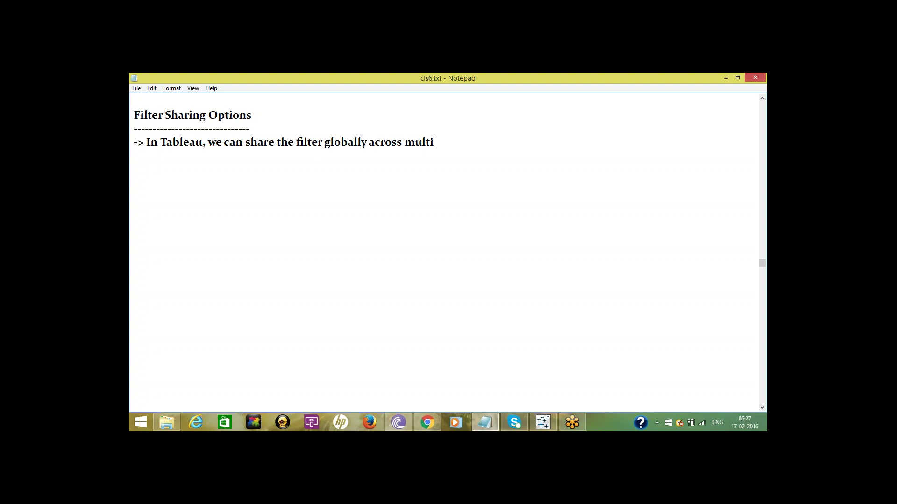
pyautogui.write('ple Sheets')
# Add the bullet "By making use of this feature, we can define the filter in one sheet and simple we can apply the filter in to respective sheets"
pyautogui.write('-')
pyautogui.write('> By making ')
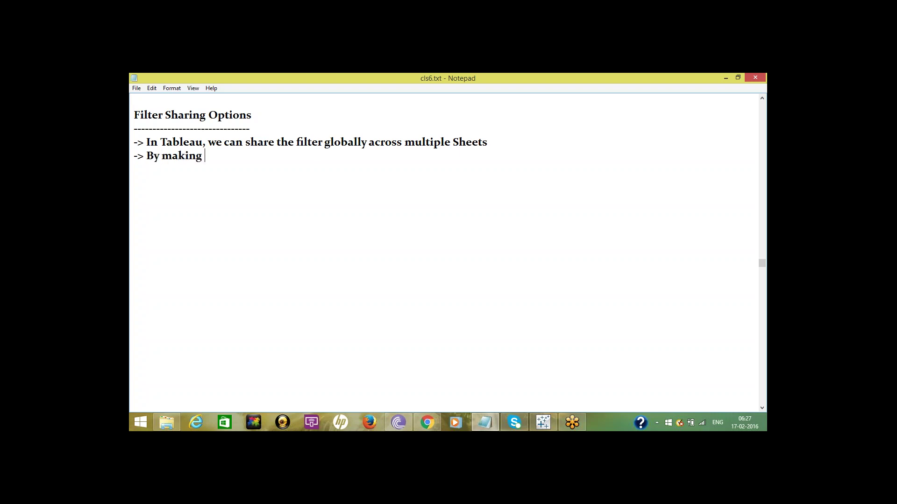
pyautogui.write('use of this feature')
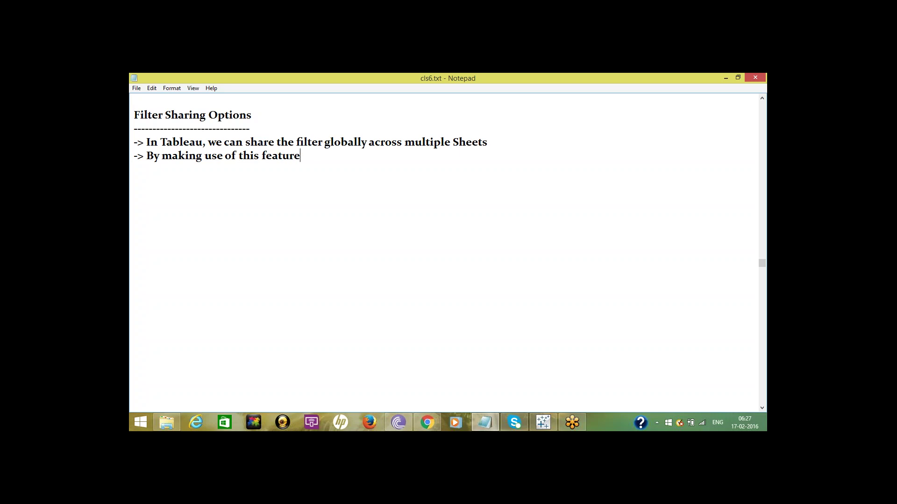
pyautogui.write(', we can define the ')
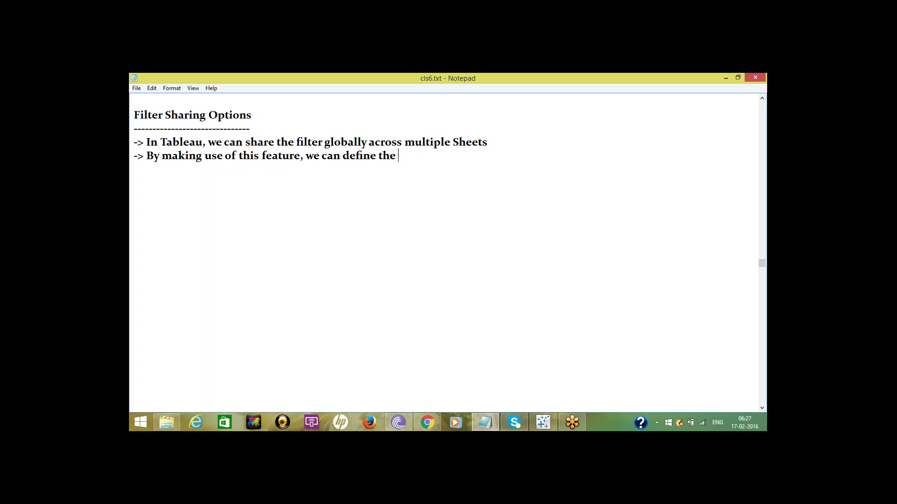
pyautogui.write('filter in one sheet')
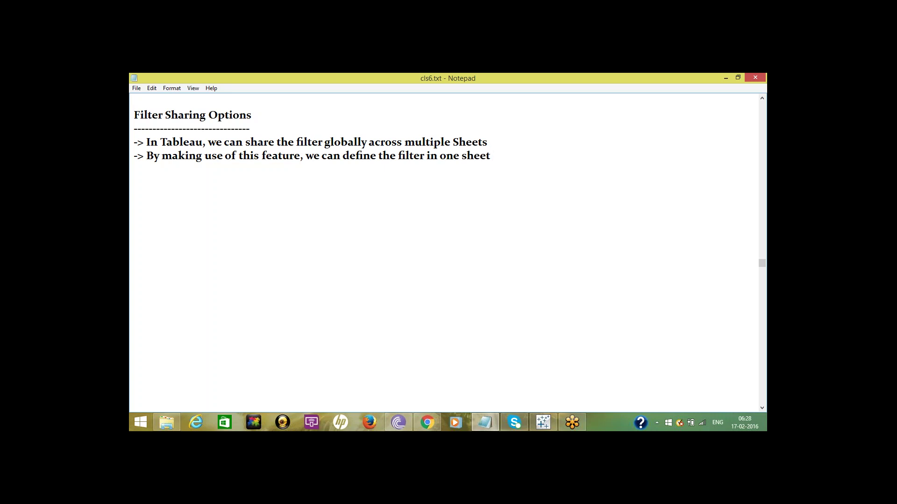
pyautogui.write('and')
pyautogui.write('simple we can appl')
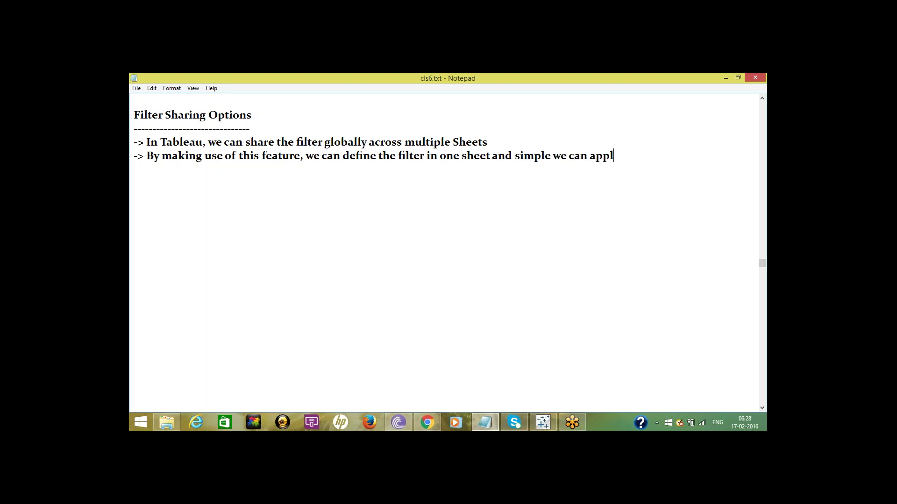
pyautogui.write('y the filter in to')
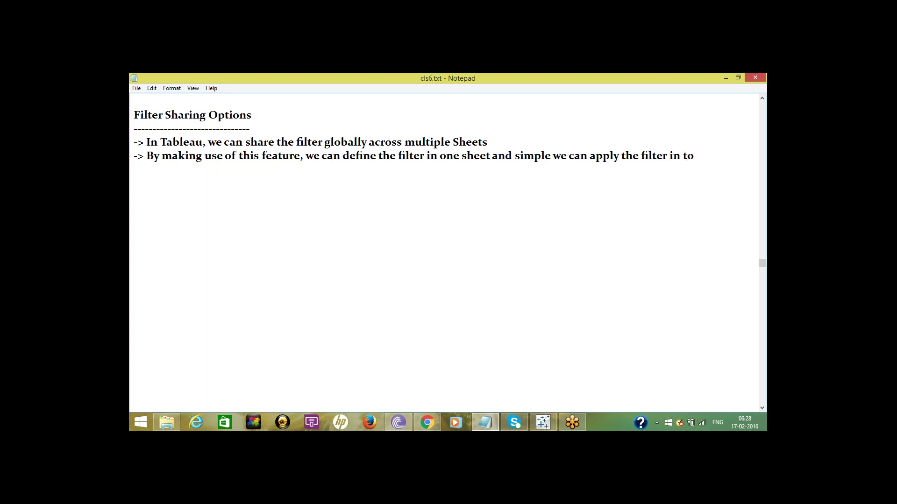
pyautogui.write(' respective sheets')
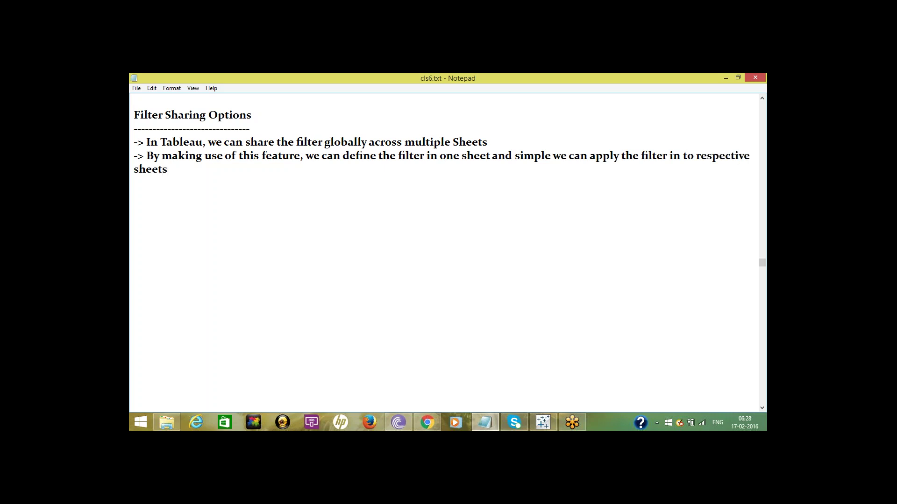
# Indent the wrapped word "sheets" and add the bullet "Upto Tableau 7.0, We have only two options for sharing the filters"
pyautogui.click(134, 169)
pyautogui.write('-> Upto ')
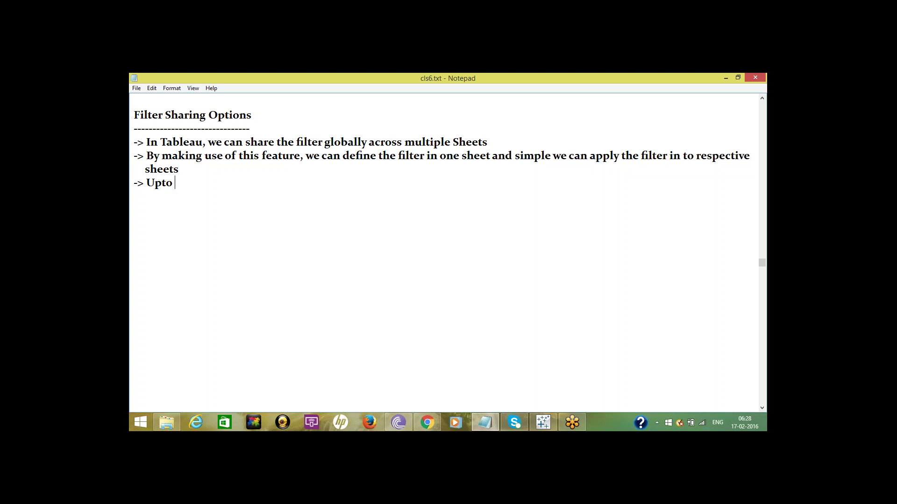
pyautogui.write('Tableau 7.0, We')
pyautogui.write('h')
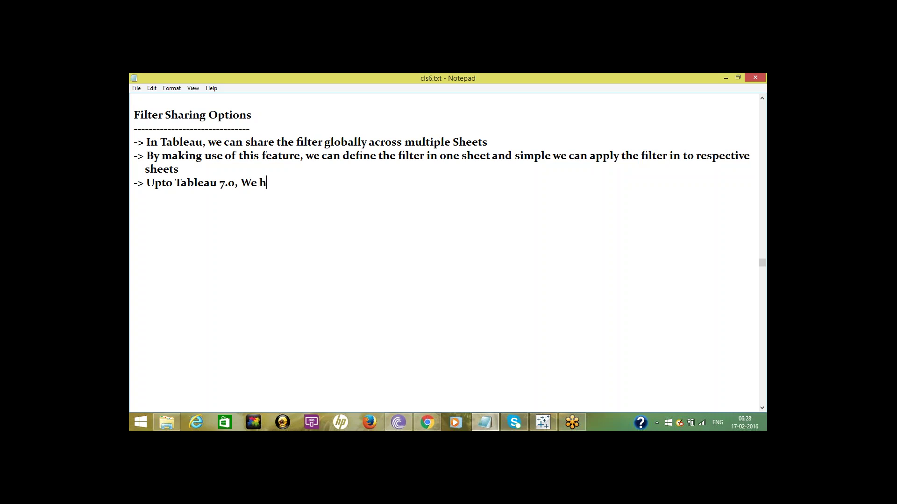
pyautogui.write('ave only two optio')
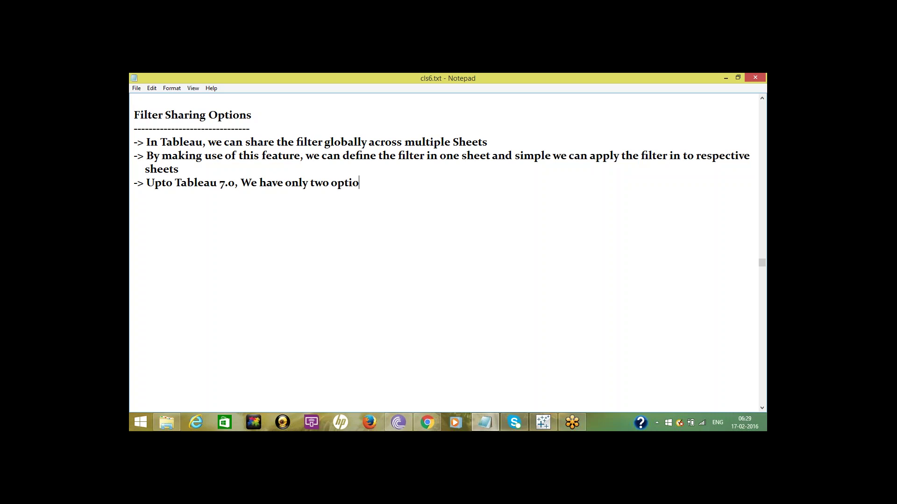
pyautogui.write('ns for sharing')
pyautogui.write('t')
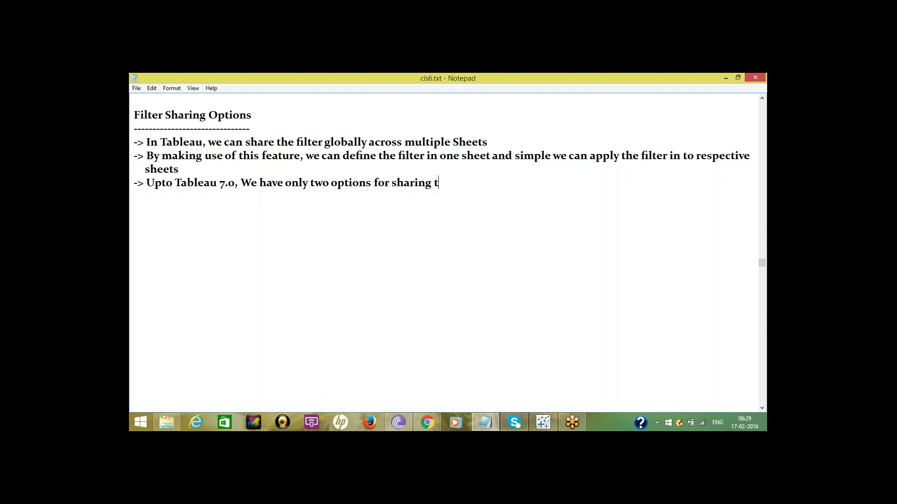
pyautogui.write('he filters    ')
# List the two options under the Tableau 7.0 bullet as "1. Local" and "2. Global"
pyautogui.write('1. Local')
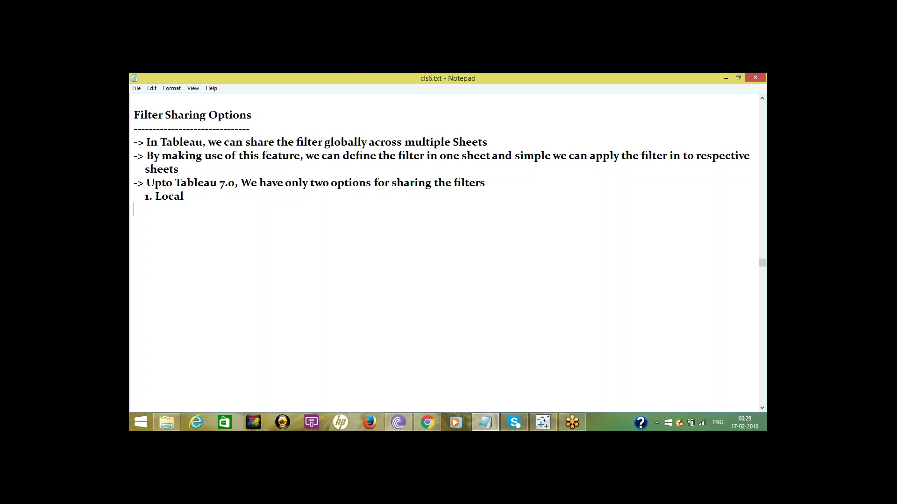
pyautogui.press('Return')
pyautogui.write('2. Global')
pyautogui.press('Return')
# Add the bullet "From Tableau 8.0 on wards, we can Share Filters in 3 ways"
pyautogui.write('-> From Tableau')
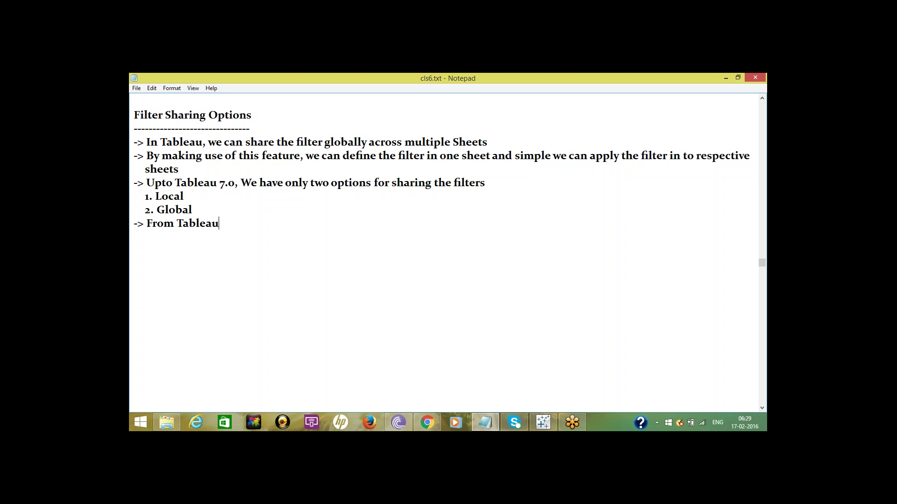
pyautogui.write(' 8.')
pyautogui.write('0 oon wr')
pyautogui.press('BackSpace')
pyautogui.write('a')
pyautogui.click(246, 223)
pyautogui.press('BackSpace')
pyautogui.write('rds, we can ')
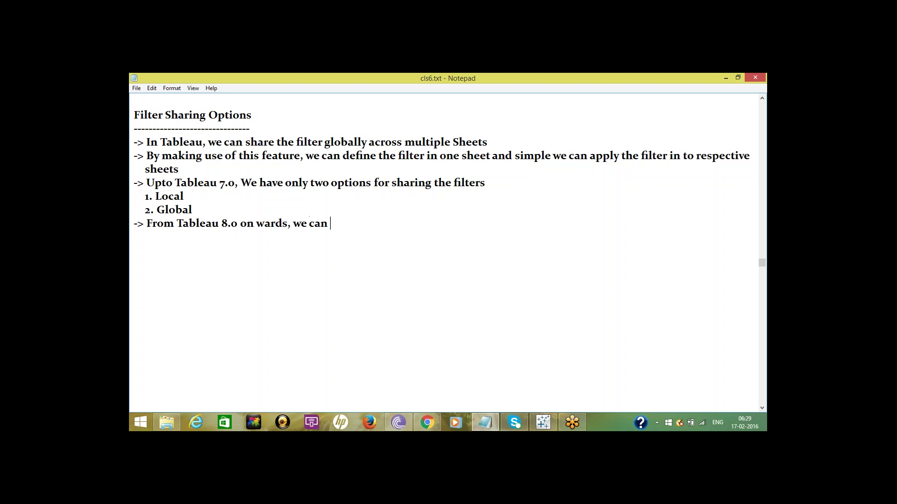
pyautogui.write('Share Filters in 3 ')
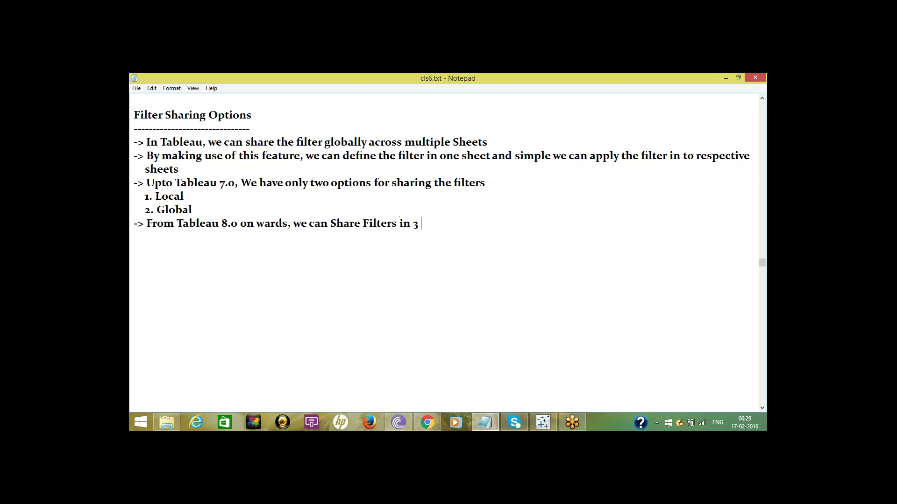
pyautogui.write('ways')
# List the three ways as "1. Only this Worksheet", "2. All using the Data source" and "3. Only to the Selected Work sheets"
pyautogui.press('Return')
pyautogui.write('1. Only thi')
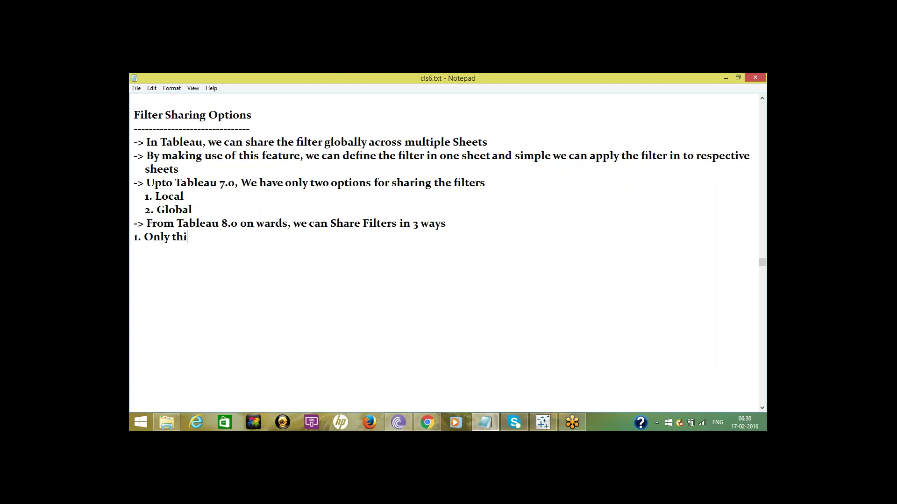
pyautogui.write('s Worksheet')
pyautogui.press('Return')
pyautogui.write('2.All ')
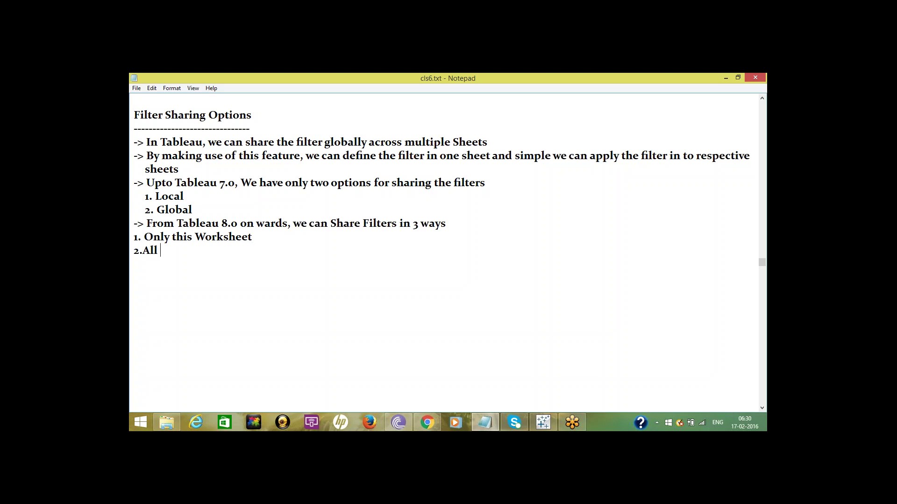
pyautogui.write('using the Data source')
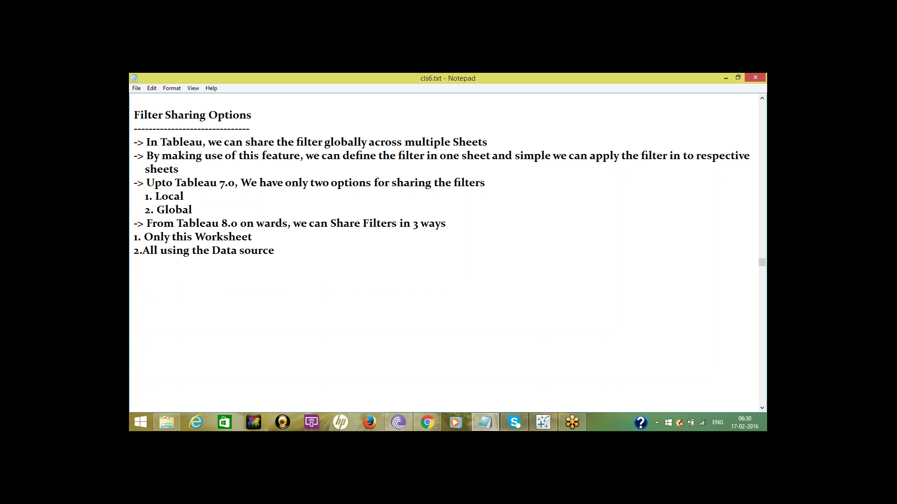
pyautogui.press('Return')
pyautogui.write('3. Only to the Sele')
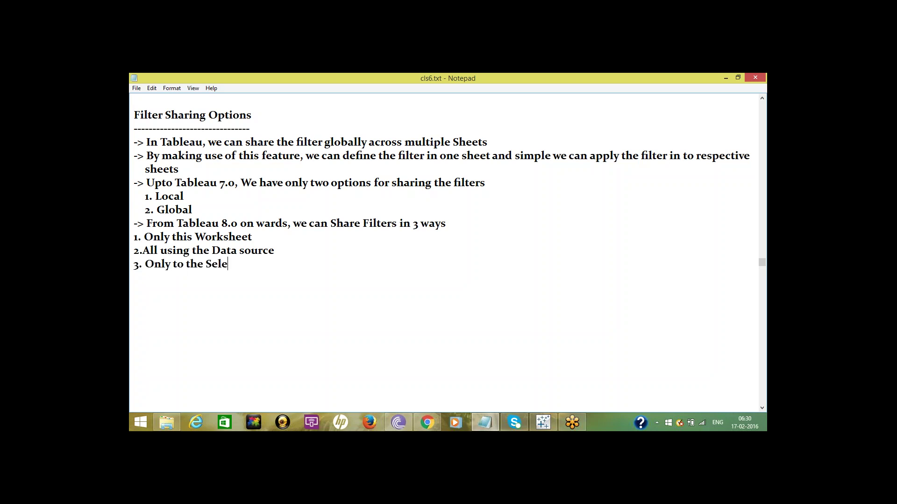
pyautogui.write('cted Work she')
pyautogui.write('ets')
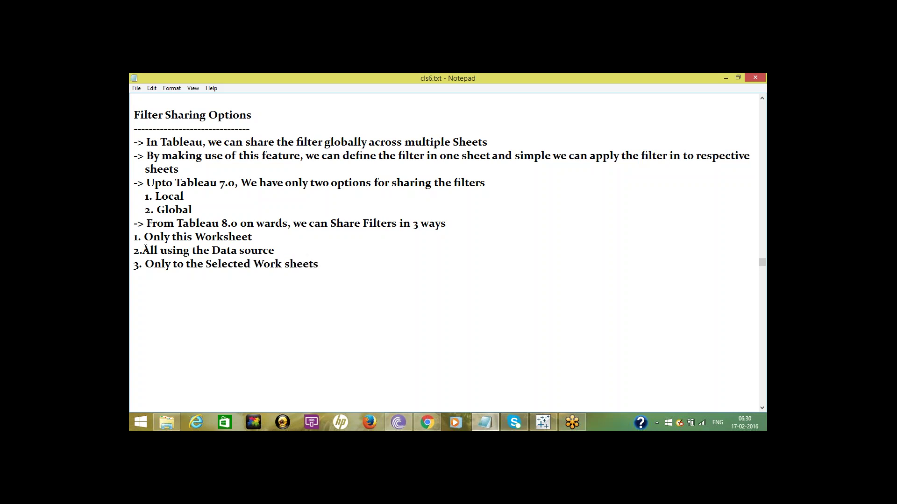
pyautogui.click(143, 250)
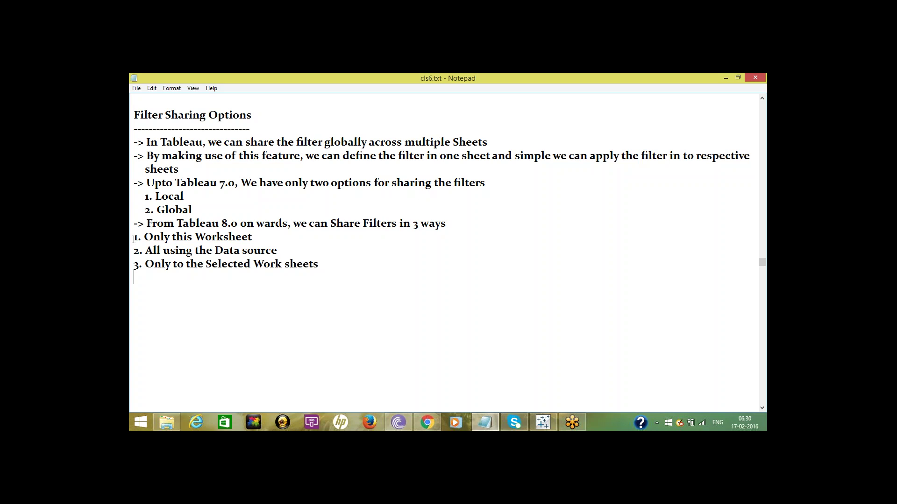
# Copy "1. Only this Worksheet" below the list as a section heading and underline it with dashes
pyautogui.moveTo(134, 240); pyautogui.dragTo(273, 233)
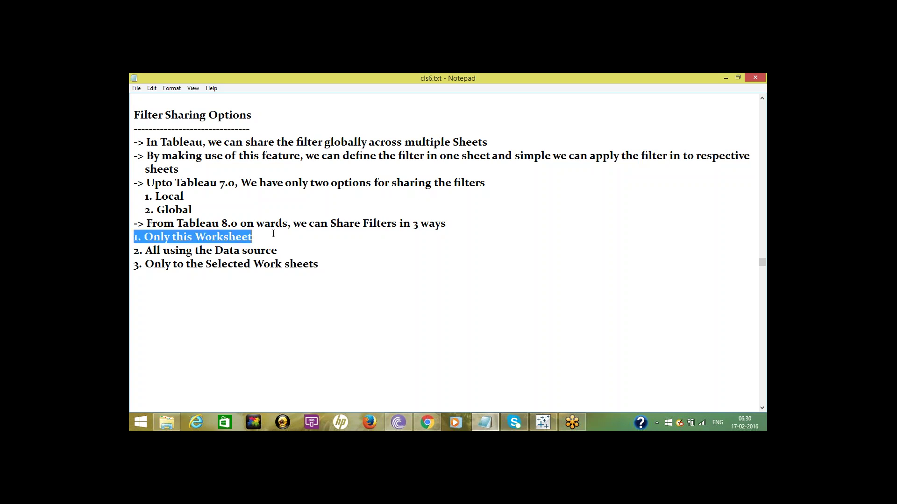
pyautogui.hotkey('ctrl', 'c')
pyautogui.click(140, 289)
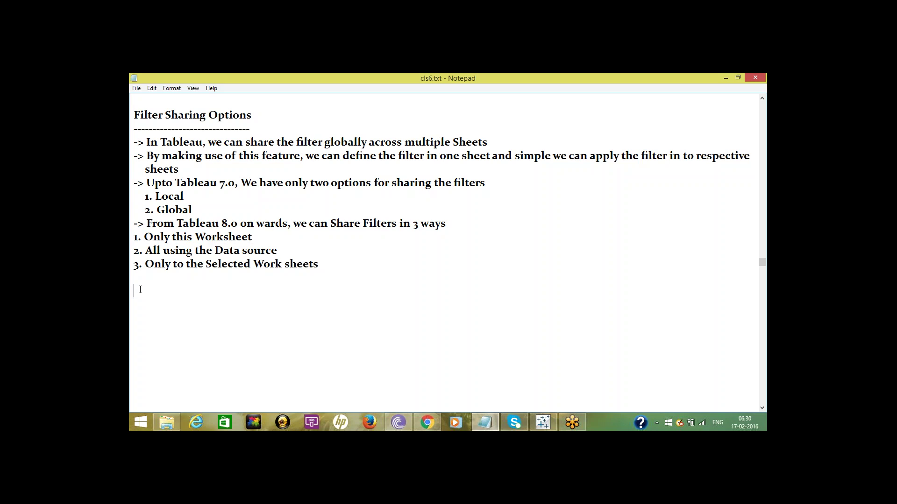
pyautogui.hotkey('ctrl', 'v')
pyautogui.write('-----')
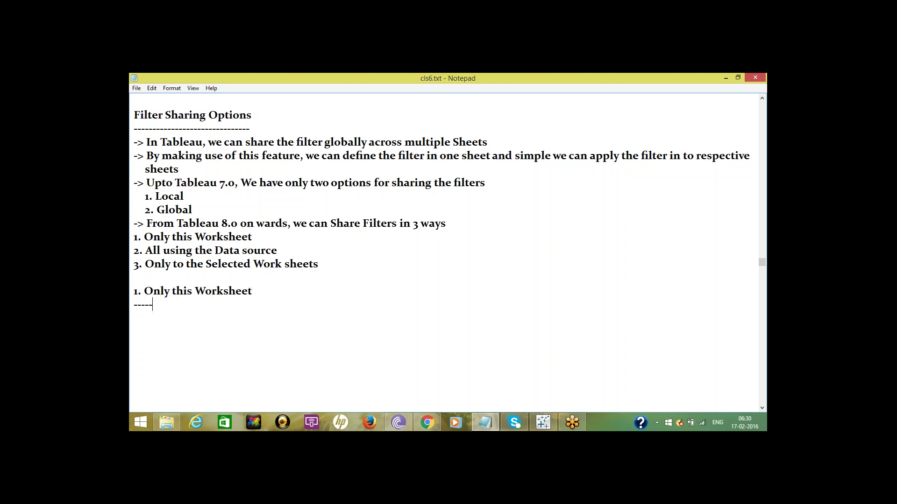
pyautogui.write('---------------------------')
# Add the bullet "It indicates the Filter get applied only to the Current Worksheet" under the first heading
pyautogui.write('->')
pyautogui.write('It indicat')
pyautogui.write('es')
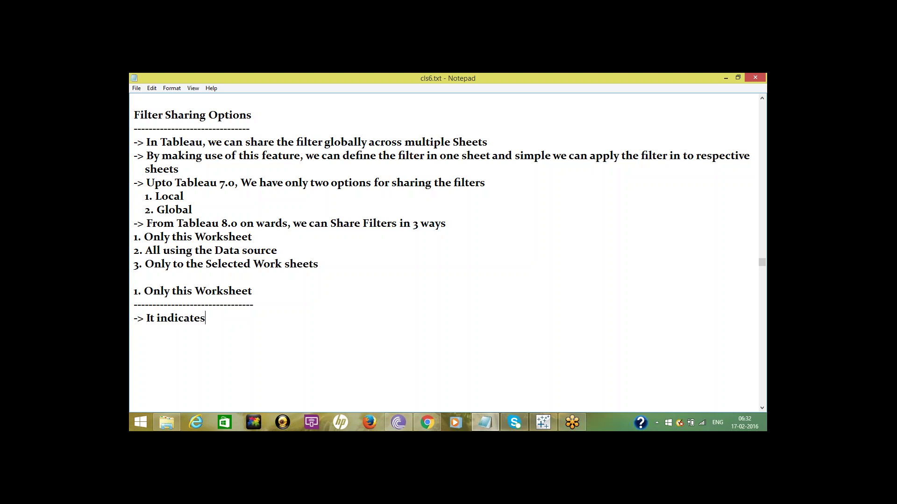
pyautogui.write(' the Filter get ap')
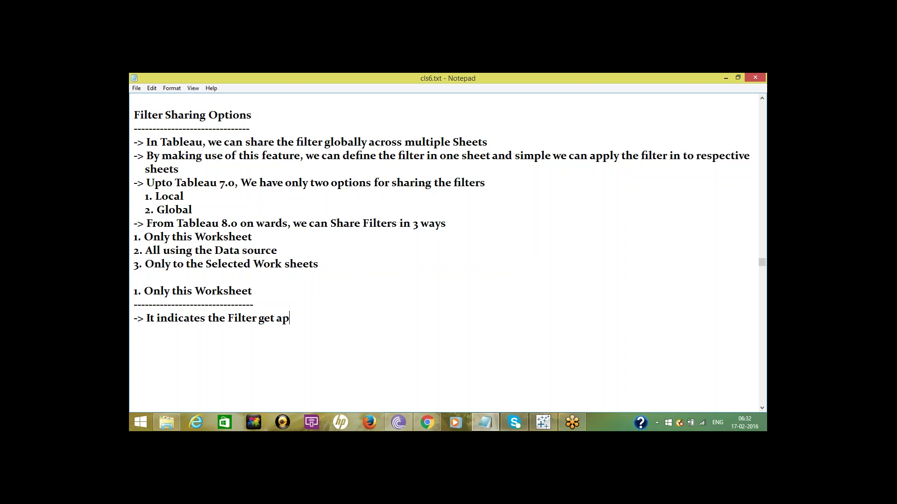
pyautogui.write('plied only th')
pyautogui.press('BackSpace')
pyautogui.write('o the Current ')
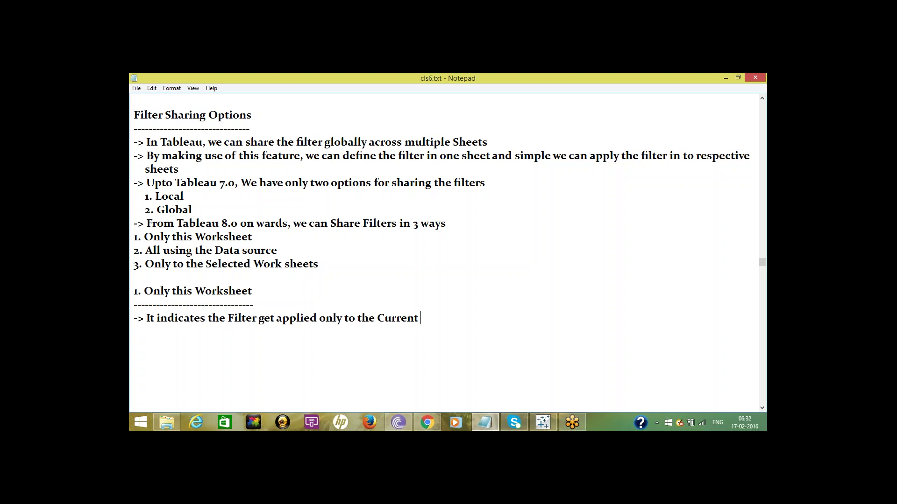
pyautogui.write('Worksheet')
# Copy "2. All using the Data source" as the second section heading, underlined with dashes and followed by blank lines
pyautogui.moveTo(133, 250); pyautogui.dragTo(283, 248)
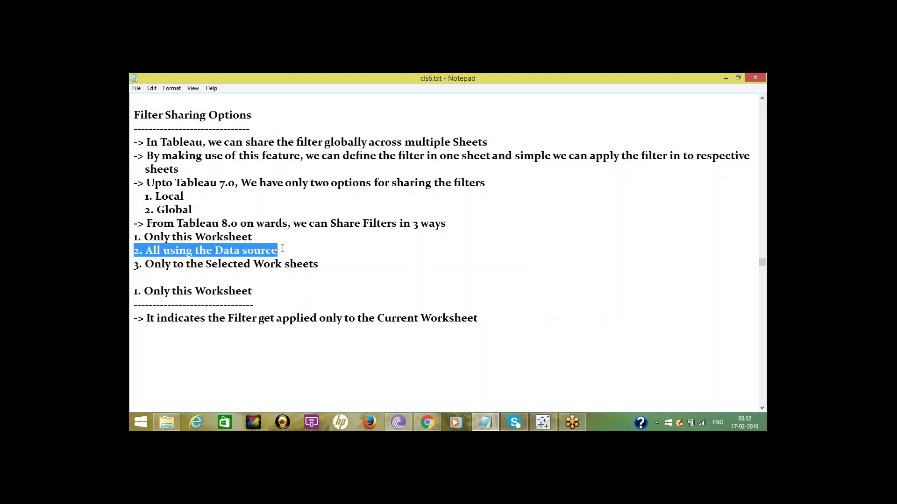
pyautogui.click(134, 337)
pyautogui.press('Return')
pyautogui.hotkey('ctrl', 'v')
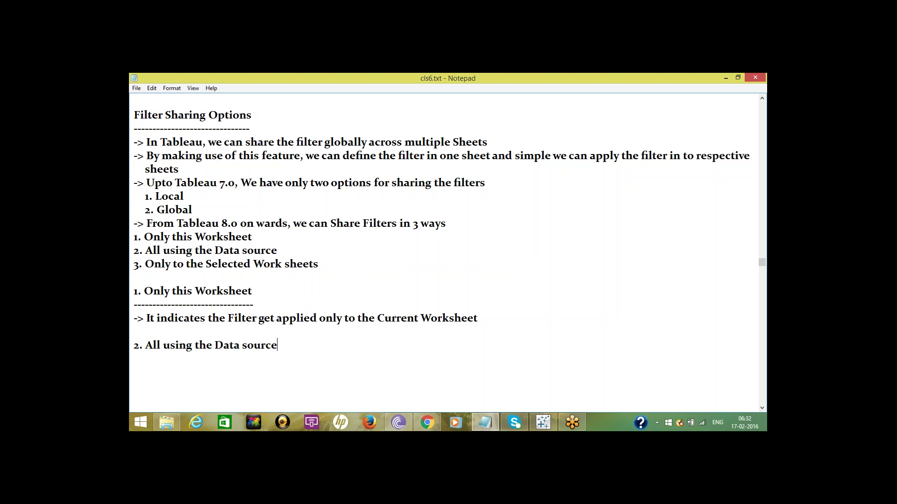
pyautogui.write('---------------------------------------')
pyautogui.press('Return')
pyautogui.press('Return')
pyautogui.press('Return')
pyautogui.press('Return')
pyautogui.press('Return')
pyautogui.press('Return')
pyautogui.press('Return')
pyautogui.press('Return')
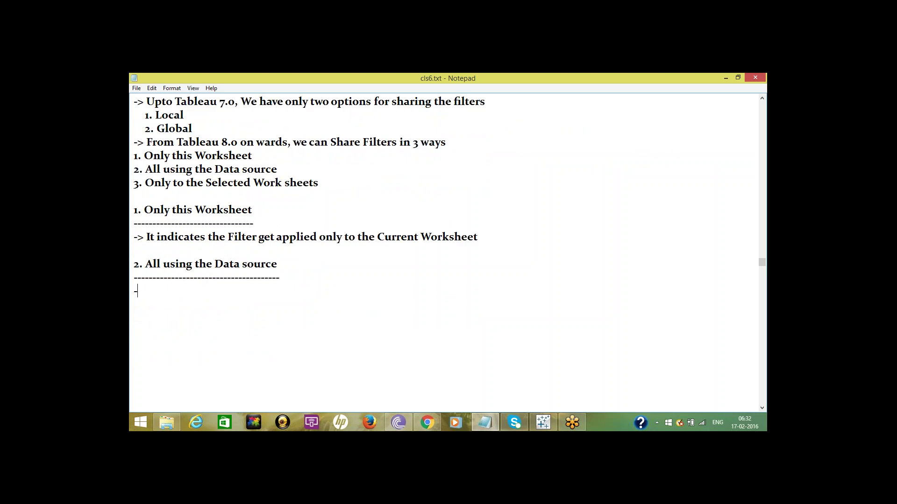
# Add the bullet "THis filter will be applied to the all the Sheets which are using the Data Source" under the second heading
pyautogui.write('-> THis filter will ')
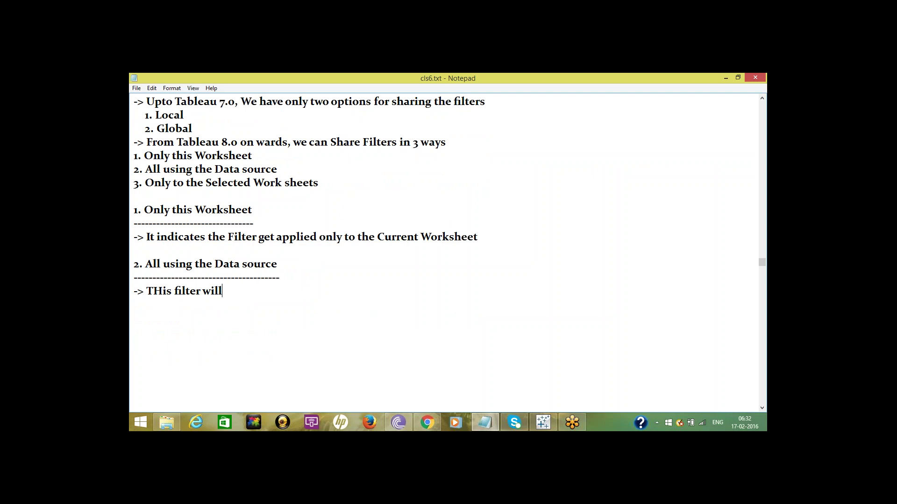
pyautogui.write('be applied to the')
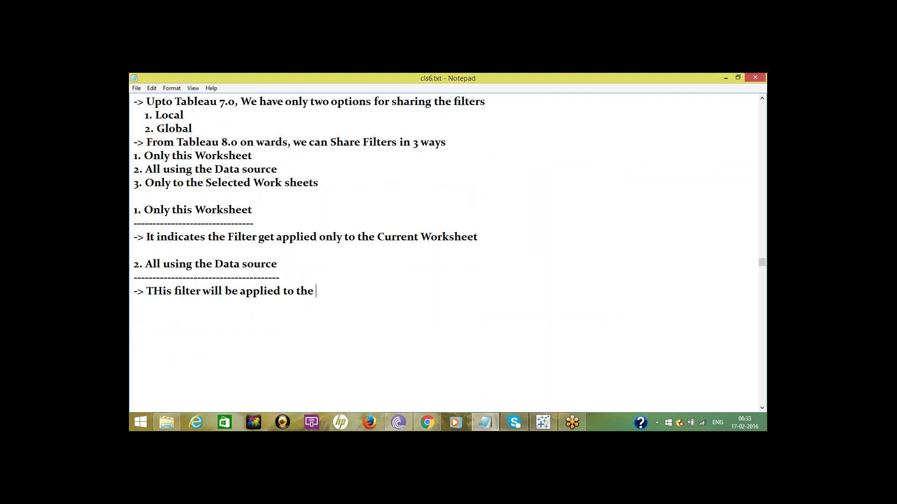
pyautogui.write(' all the Sheets')
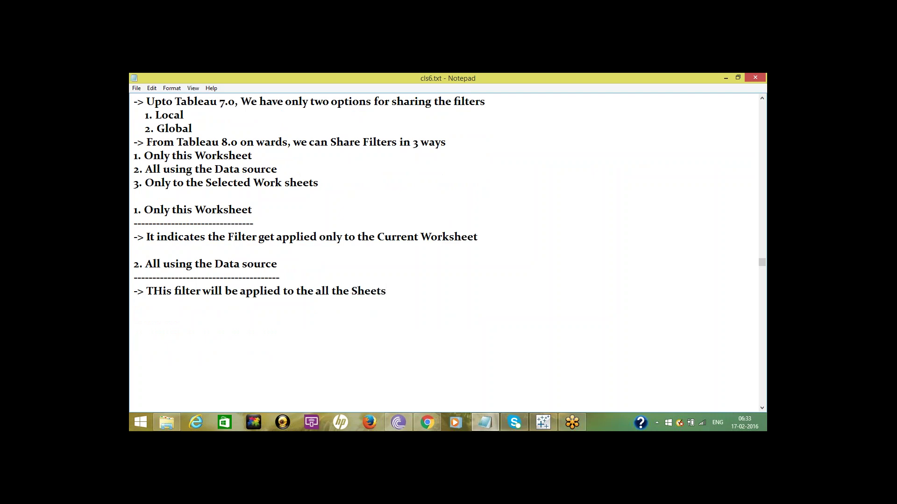
pyautogui.write(' which are uin')
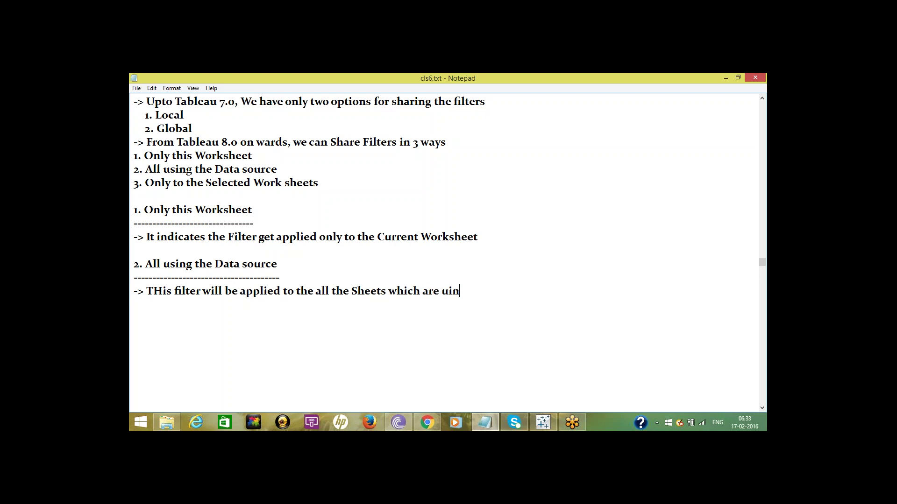
pyautogui.press('BackSpace')
pyautogui.press('BackSpace')
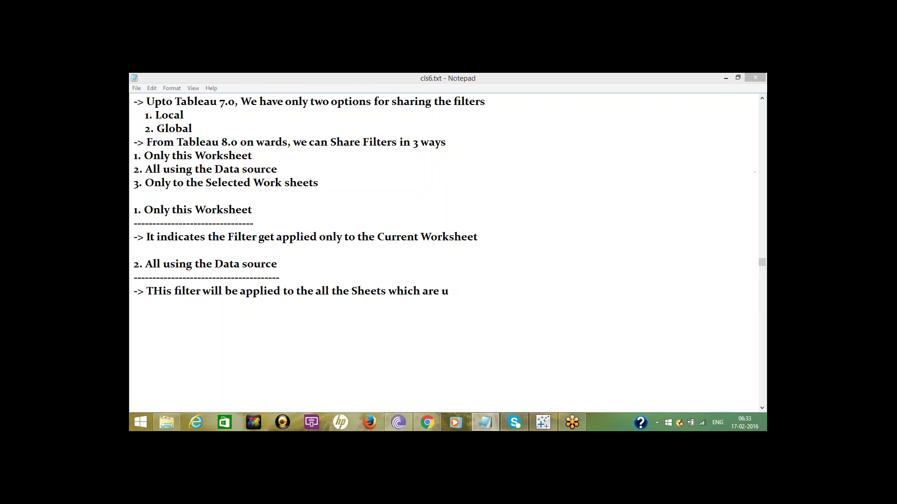
pyautogui.click(462, 293)
pyautogui.write('si')
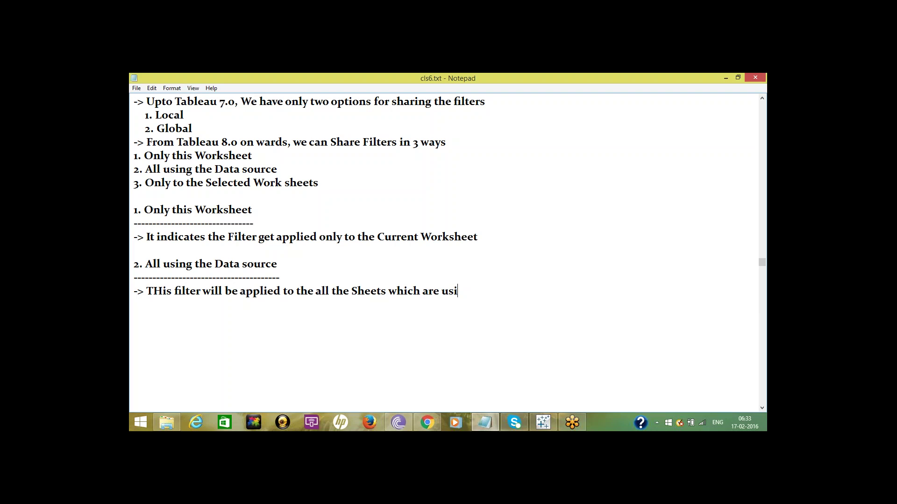
pyautogui.write('ng the Data Source')
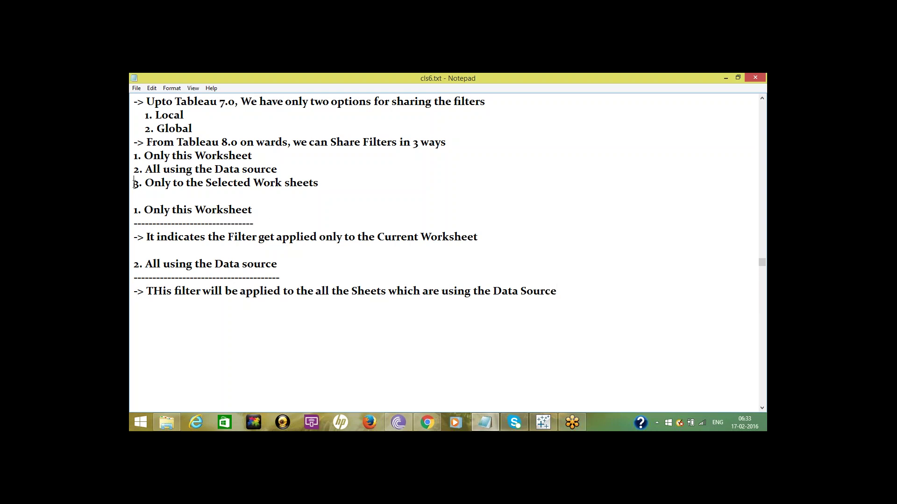
# Copy "3. Only to the Selected Work sheets" as the third section heading and underline it with dashes
pyautogui.moveTo(134, 184); pyautogui.dragTo(344, 182)
pyautogui.hotkey('ctrl', 'c')
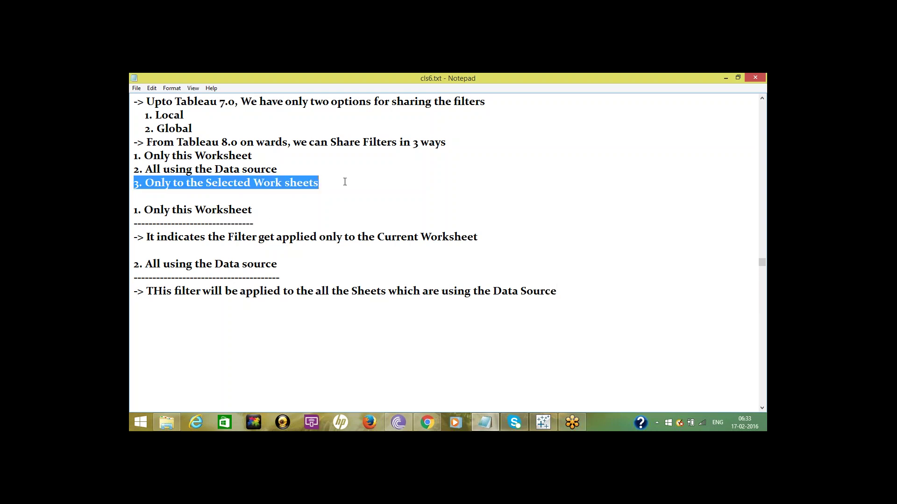
pyautogui.click(137, 315)
pyautogui.hotkey('ctrl', 'v')
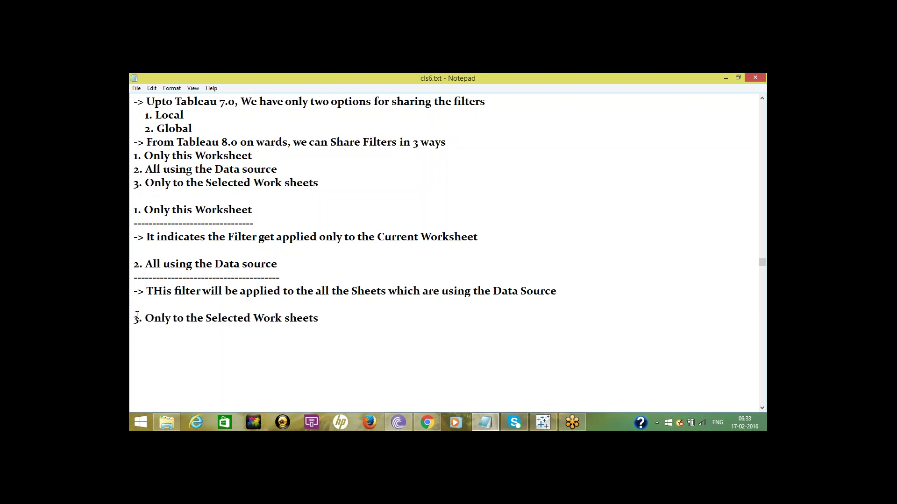
pyautogui.write('--------------------------------')
pyautogui.write('------------------')
# Add the bullet "This option is useful to share the filter for the Selected Work Sheets" under the third heading
pyautogui.write('-> ')
pyautogui.write('This op')
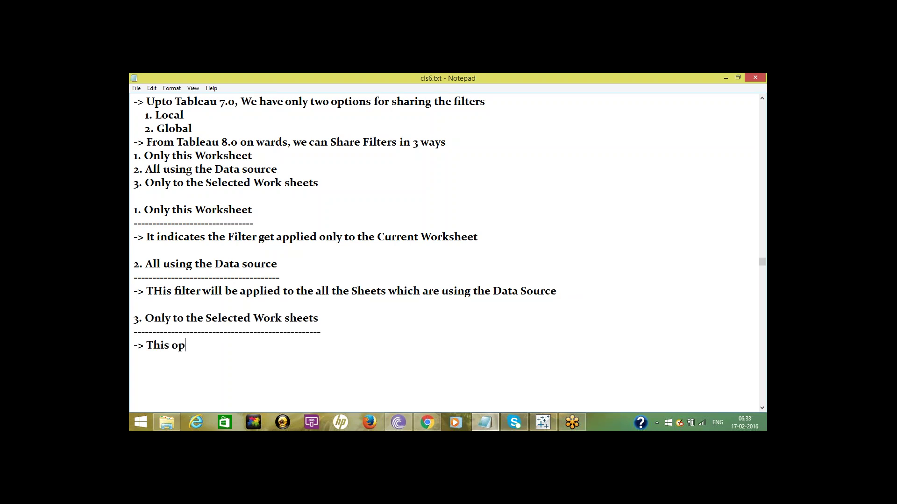
pyautogui.write('tion')
pyautogui.write('useful to apply')
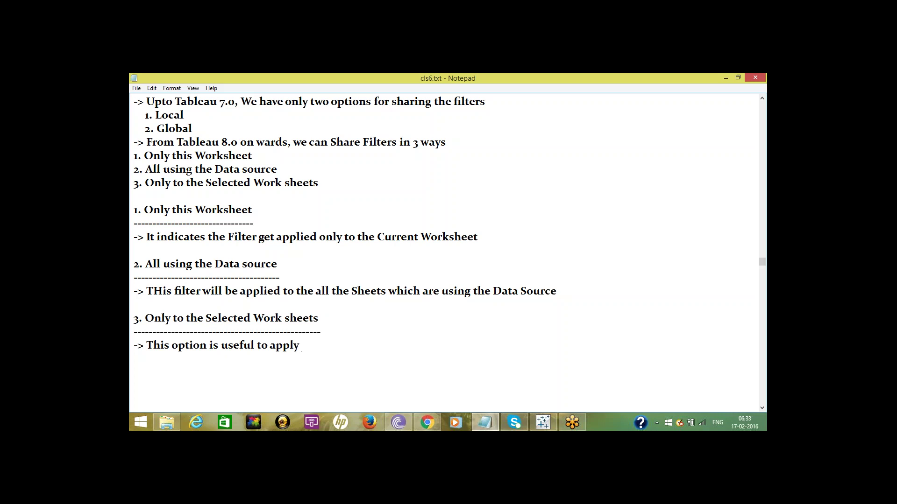
pyautogui.press('BackSpace')
pyautogui.press('BackSpace')
pyautogui.press('BackSpace')
pyautogui.press('BackSpace')
pyautogui.press('BackSpace')
pyautogui.press('BackSpace')
pyautogui.write('share the filter for ')
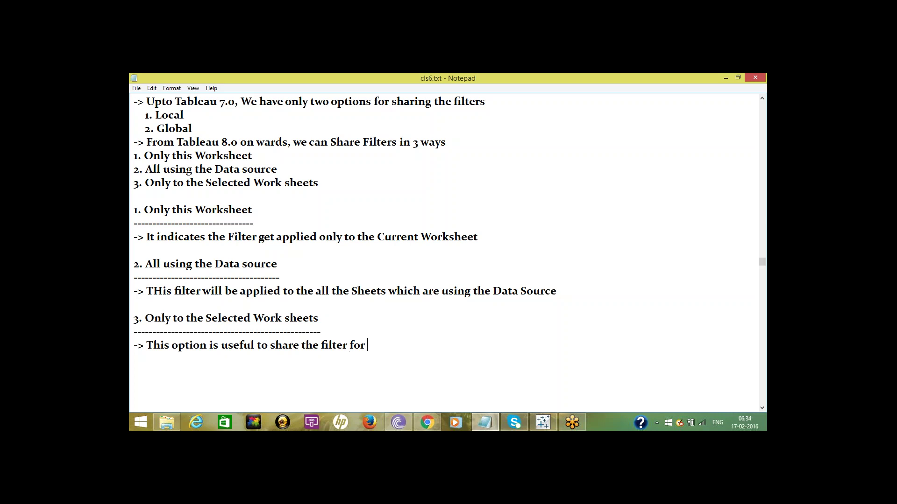
pyautogui.write('the Selected Work S')
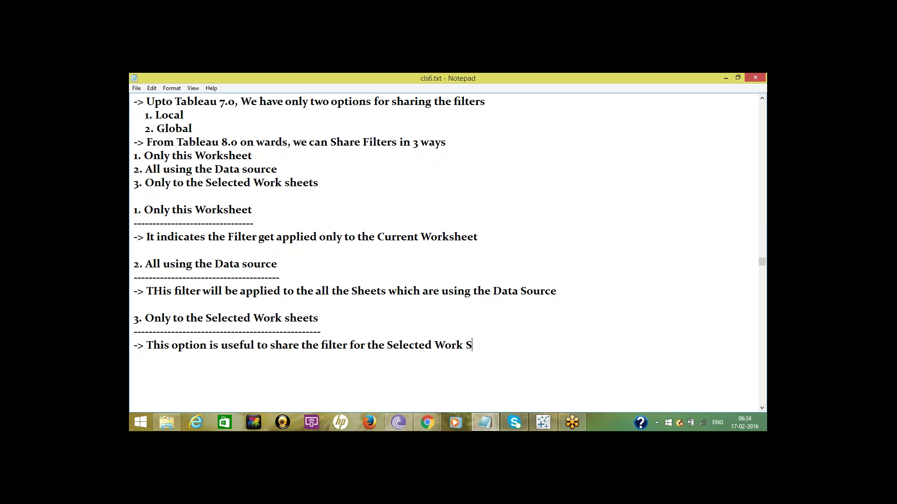
pyautogui.write('heets')
# Add an "Example:" heading below the third section, underlined with dashes and followed by blank lines
pyautogui.press('Return')
pyautogui.write('Example: ')
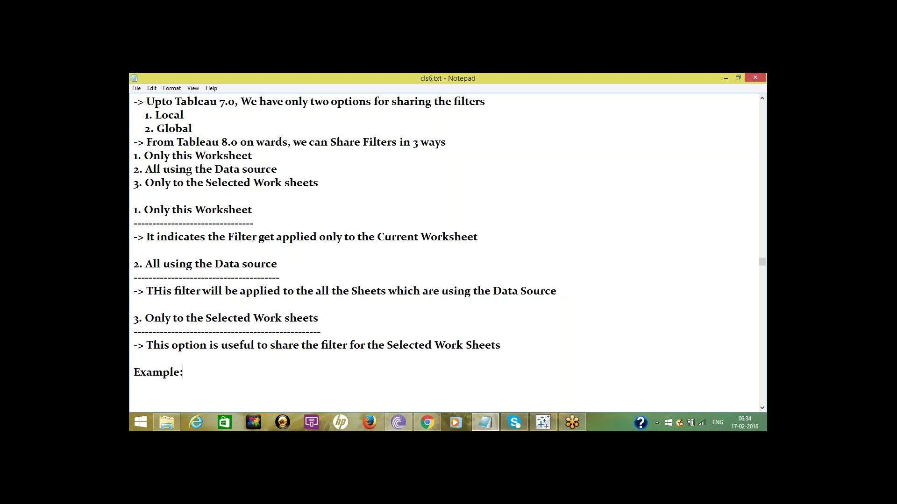
pyautogui.write('-------------')
pyautogui.press('Return')
pyautogui.press('Return')
pyautogui.press('Return')
pyautogui.press('Return')
pyautogui.press('Return')
pyautogui.press('Return')
pyautogui.press('Return')
pyautogui.press('Return')
pyautogui.press('Return')
pyautogui.press('Return')
pyautogui.press('Return')
pyautogui.press('Return')
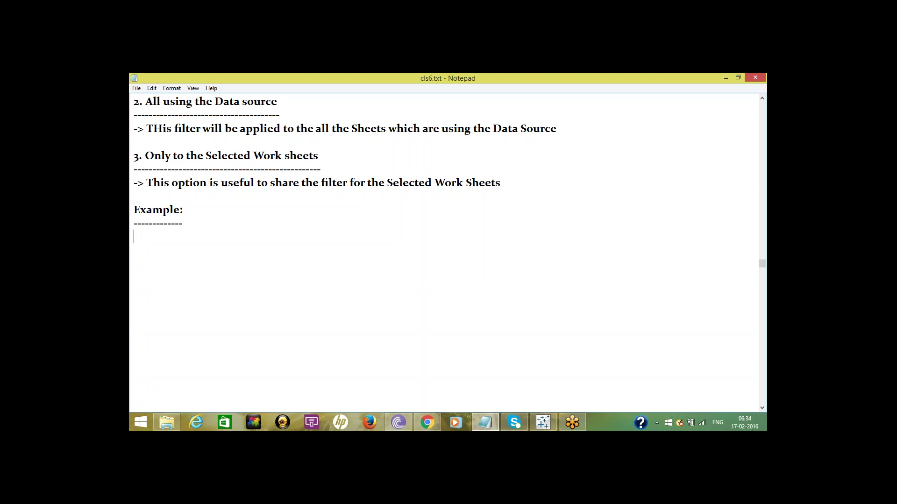
# Start the example bullet with "Design a Global filter for the Region wise, Monthwise Sales for the Months Jan and Jun"
pyautogui.write('-> Design a Globa')
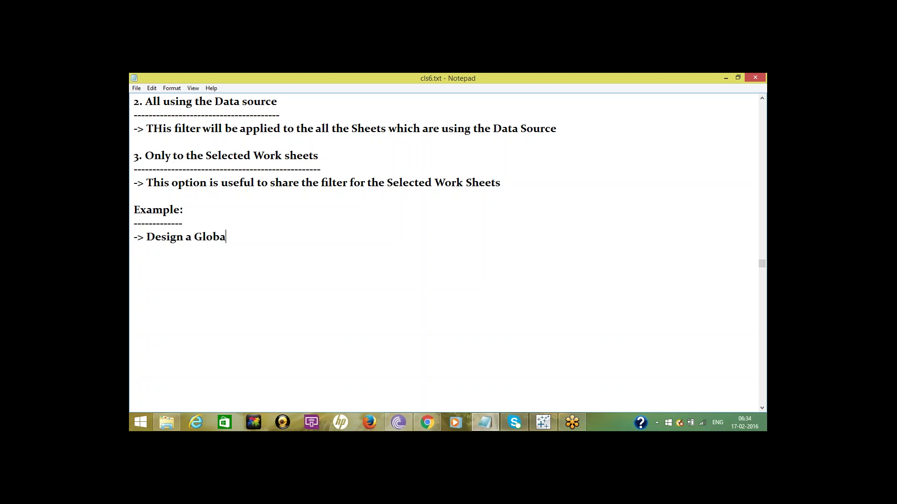
pyautogui.write('l filter for the Region')
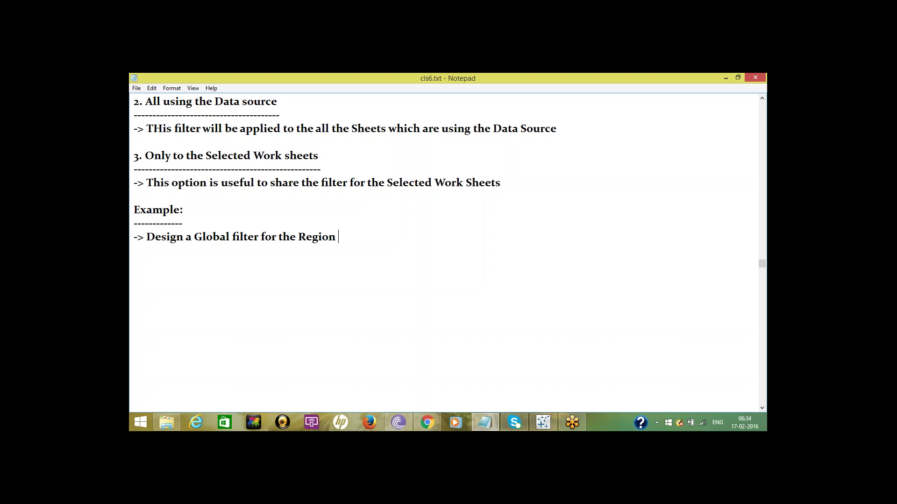
pyautogui.write(' wise, Monthwise Sales')
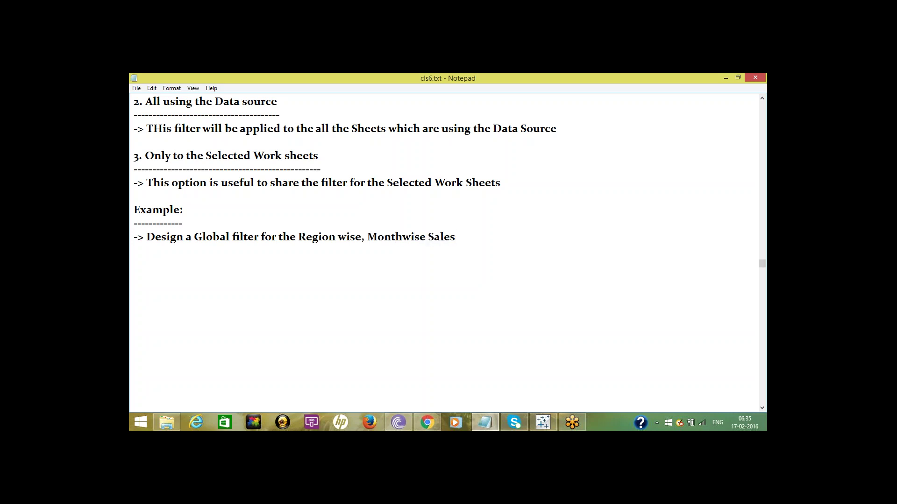
pyautogui.write(' for the')
pyautogui.write(' Month')
pyautogui.write('s J')
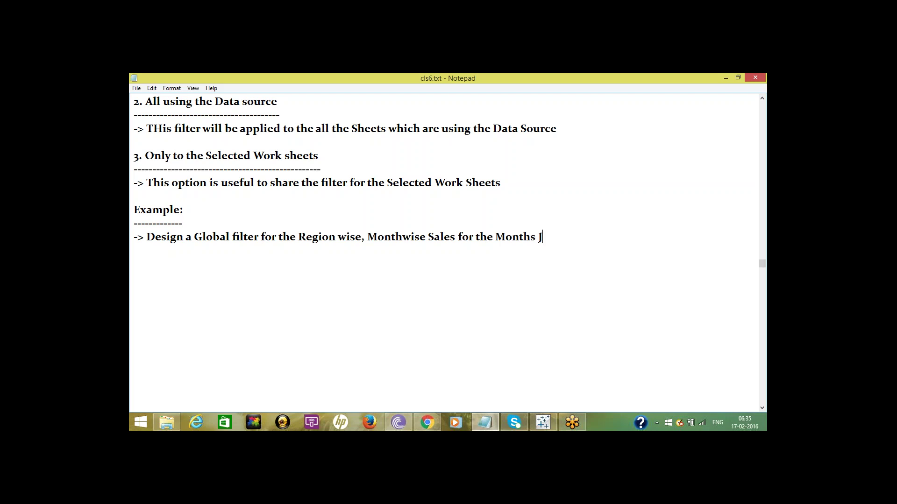
pyautogui.write('anand')
pyautogui.press('Right')
pyautogui.write('Jun')
# Complete the example bullet with "and apply this filter for all the sheets using this Data Source", indenting its second line
pyautogui.write('and appl')
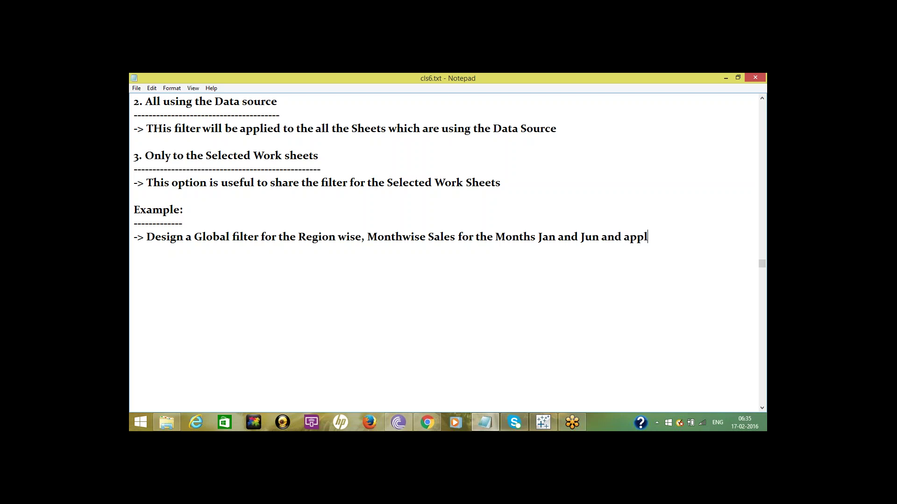
pyautogui.write('y this filter for all th')
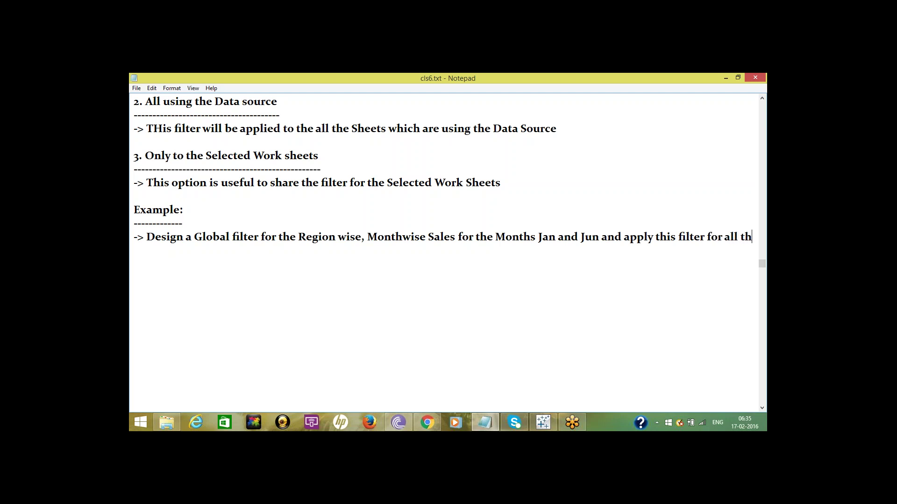
pyautogui.write('e sheets using t')
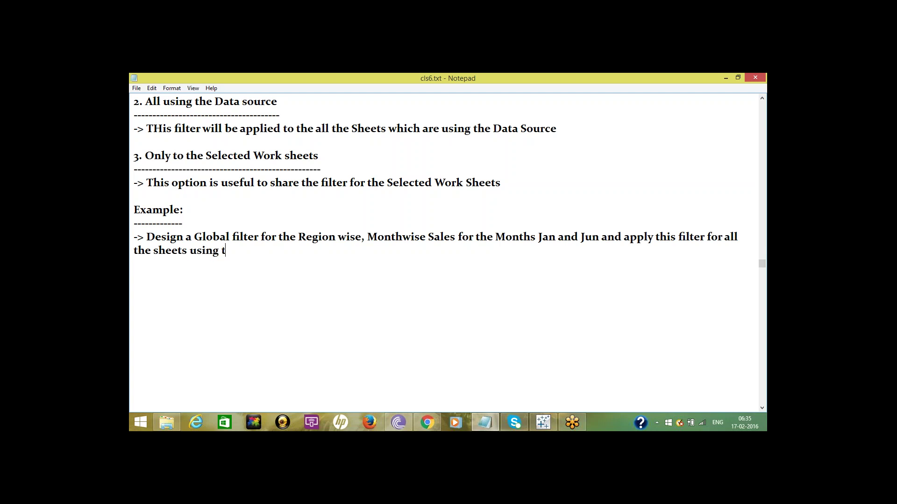
pyautogui.write('his Data Source')
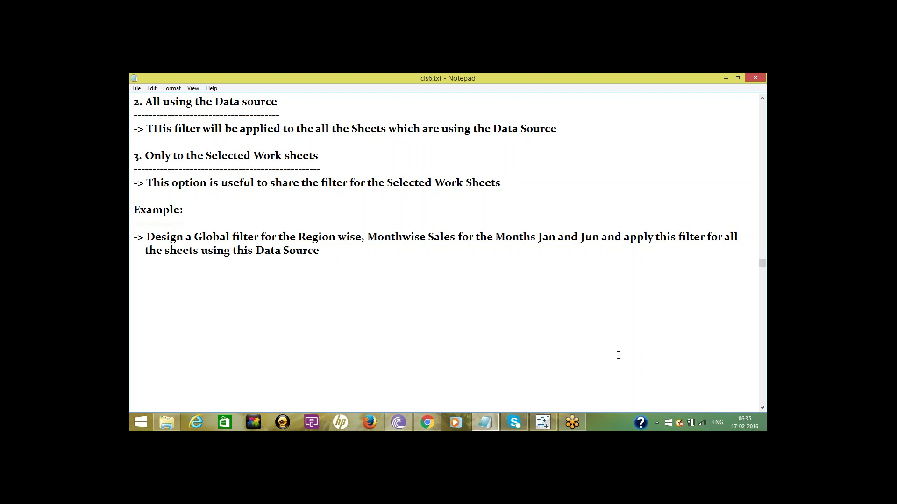
# Switch to Tableau and place Region and Order Date on Columns in Sheet 11, with Order Date shown by month
pyautogui.click(544, 423)
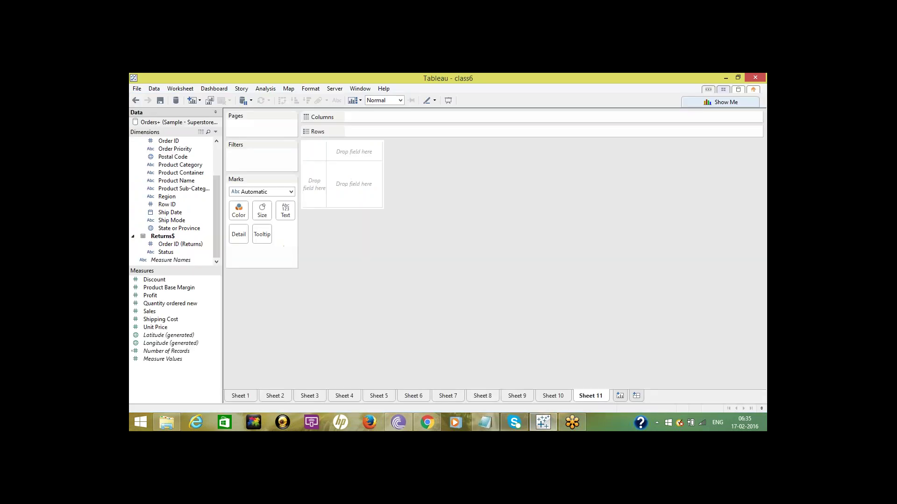
pyautogui.click(491, 423)
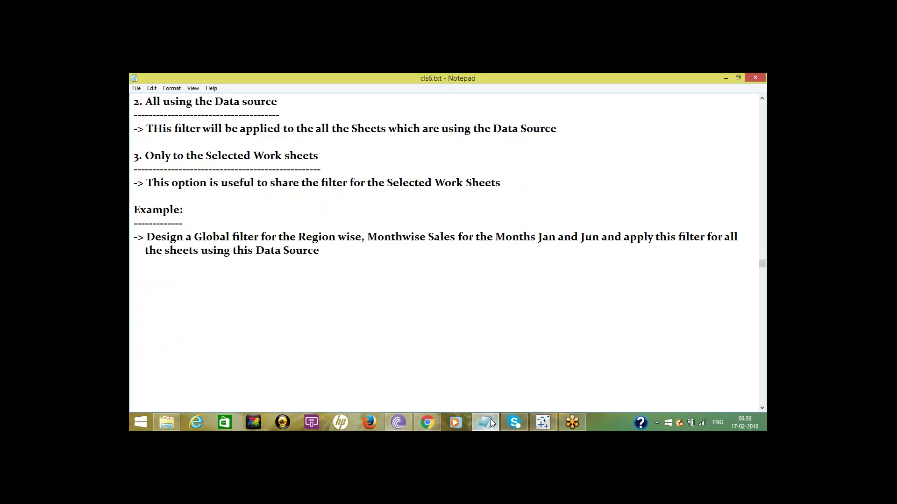
pyautogui.click(492, 423)
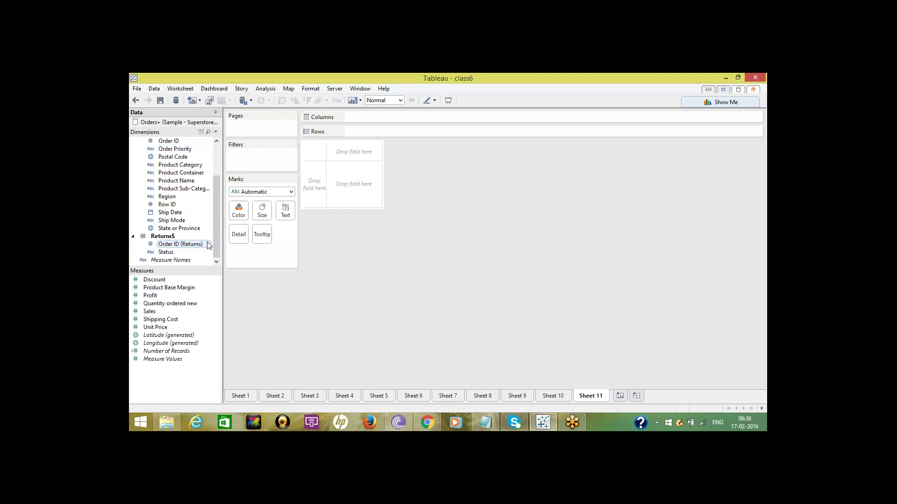
pyautogui.moveTo(173, 198); pyautogui.dragTo(370, 118)
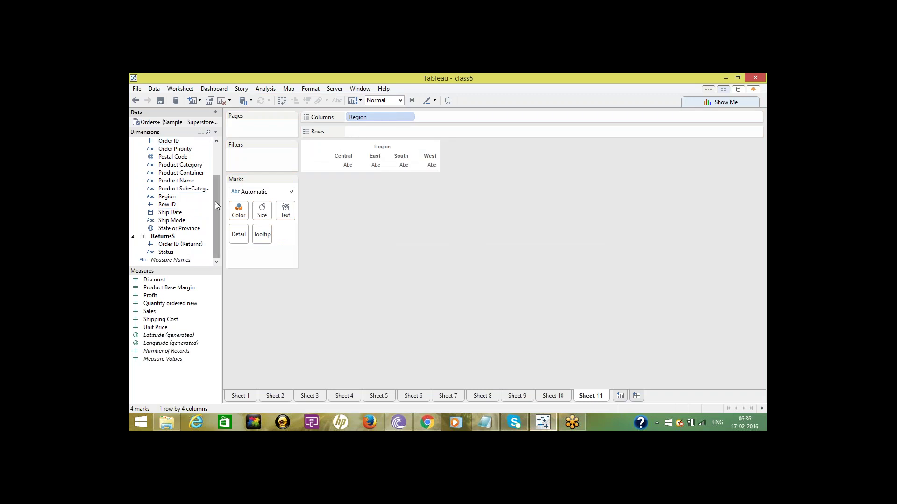
pyautogui.moveTo(215, 201); pyautogui.dragTo(455, 117)
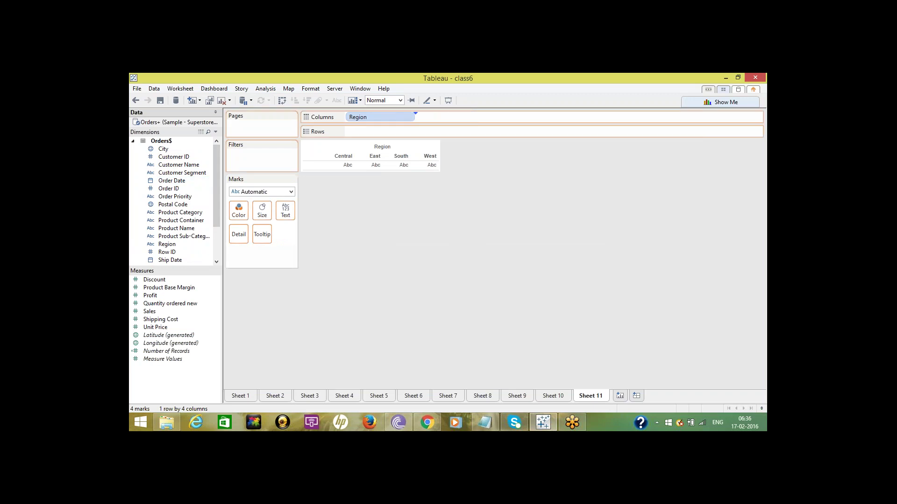
pyautogui.click(480, 118)
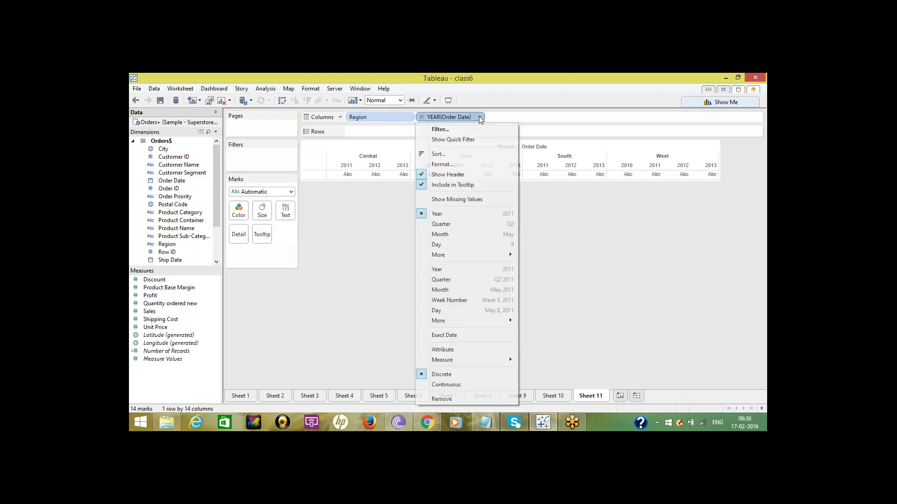
pyautogui.click(441, 235)
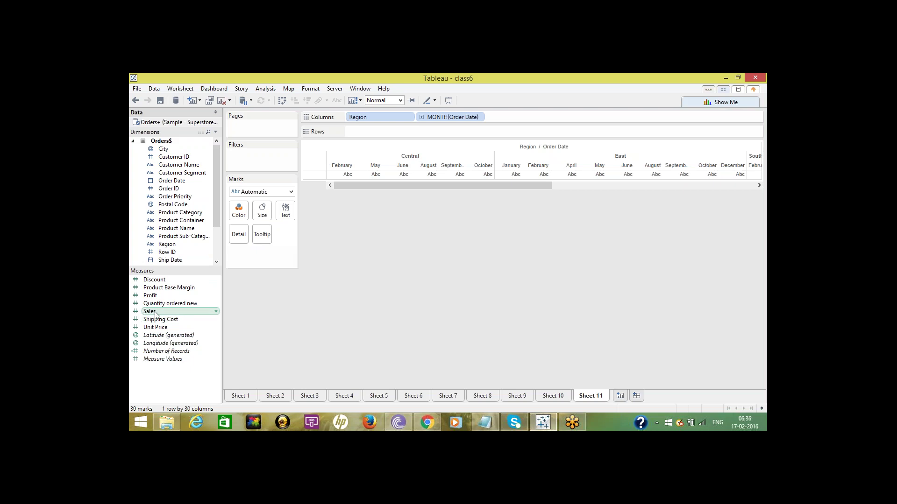
# Plot Sales on Rows split by order month, and color the bars by Order Date year with mark labels shown
pyautogui.moveTo(156, 315); pyautogui.dragTo(376, 132)
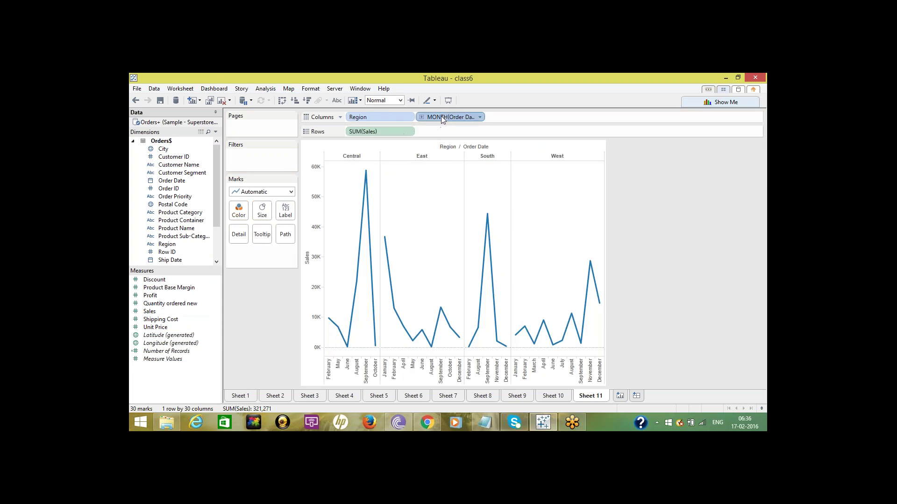
pyautogui.moveTo(441, 116); pyautogui.dragTo(352, 131)
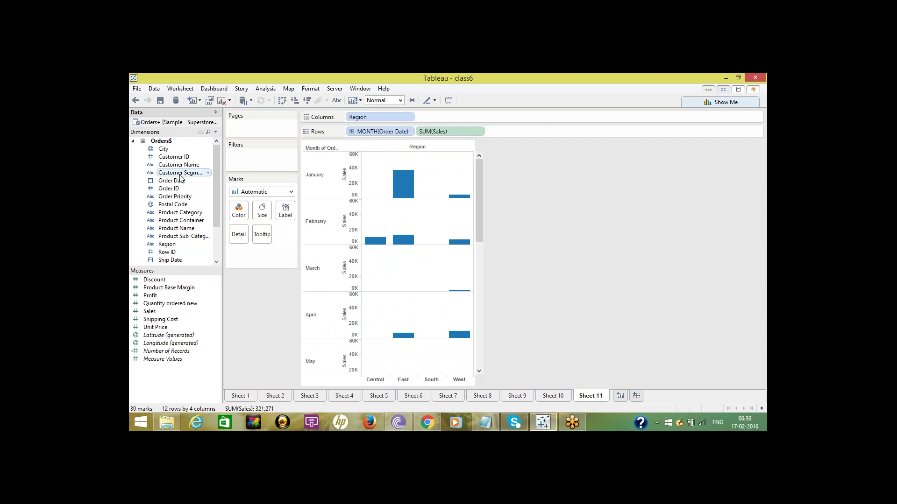
pyautogui.moveTo(177, 184); pyautogui.dragTo(238, 208)
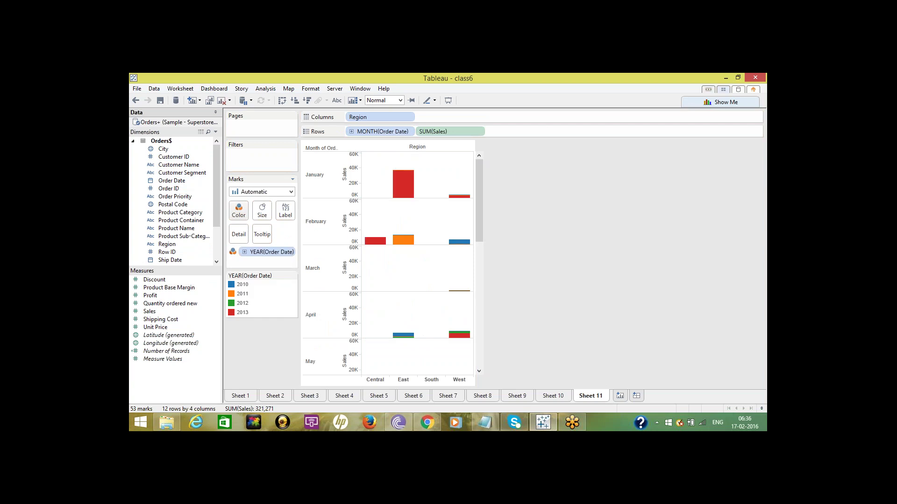
pyautogui.click(336, 101)
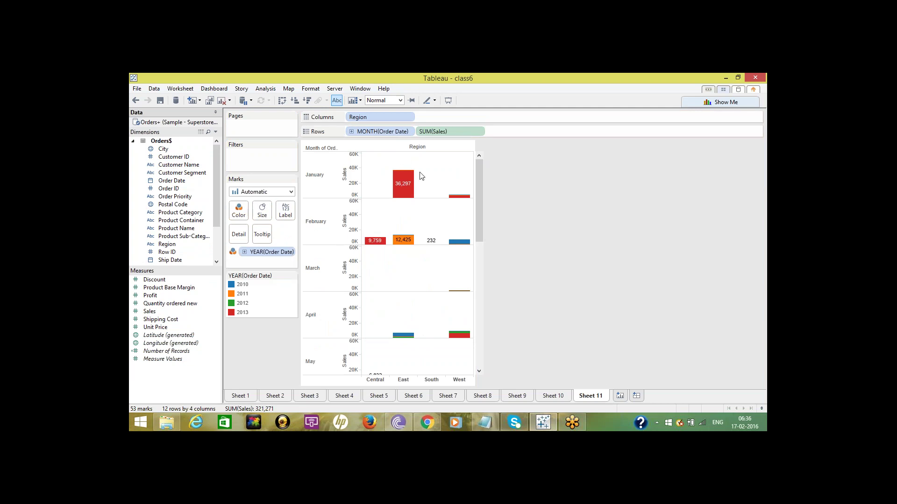
# Add an Order Date filter by months that keeps only January and June
pyautogui.click(174, 180)
pyautogui.moveTo(261, 156); pyautogui.dragTo(263, 154)
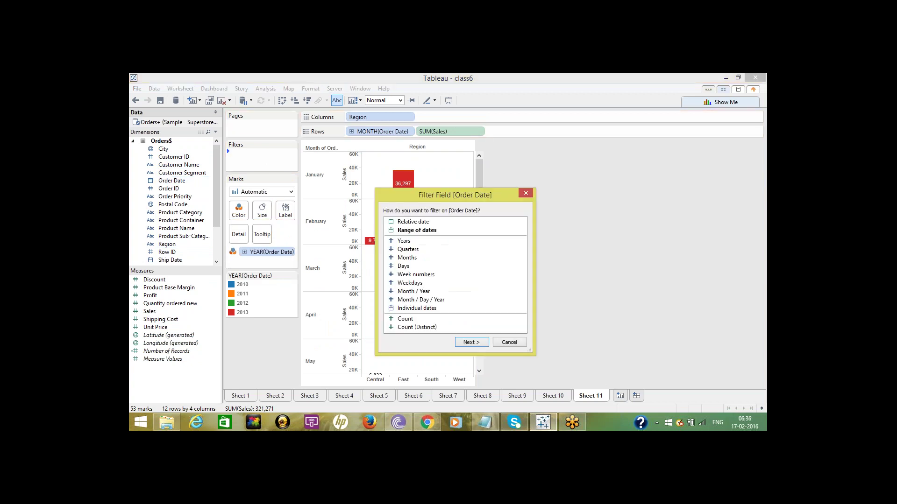
pyautogui.click(410, 258)
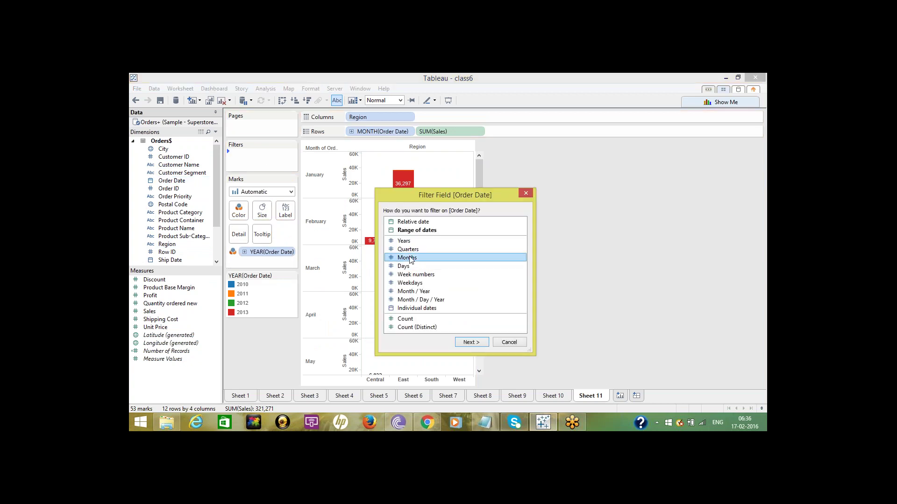
pyautogui.click(468, 342)
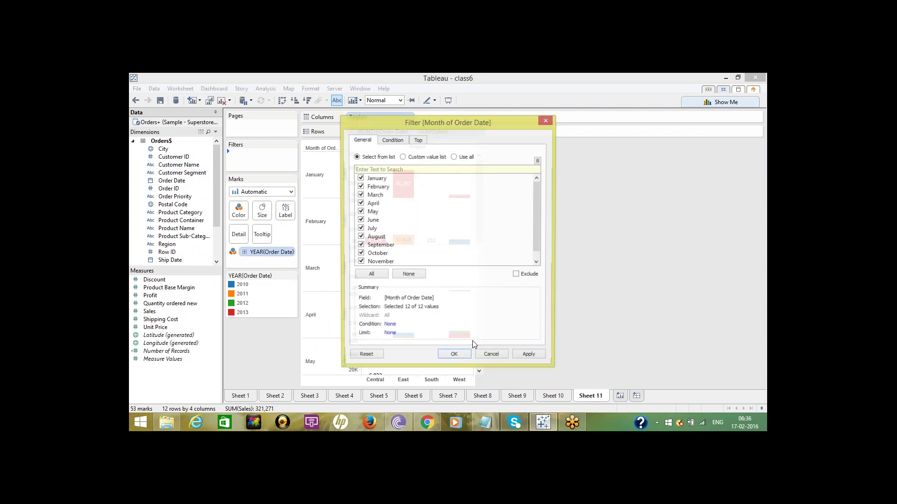
pyautogui.click(408, 275)
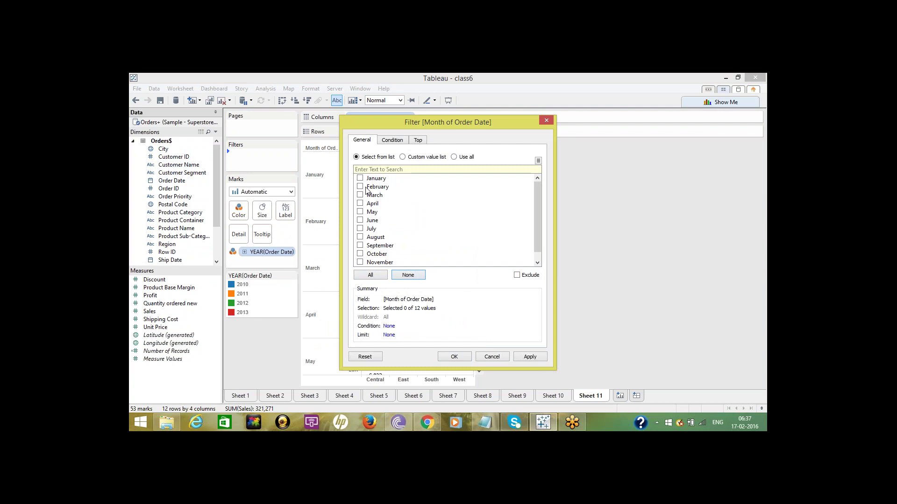
pyautogui.click(360, 179)
pyautogui.click(363, 221)
pyautogui.click(454, 357)
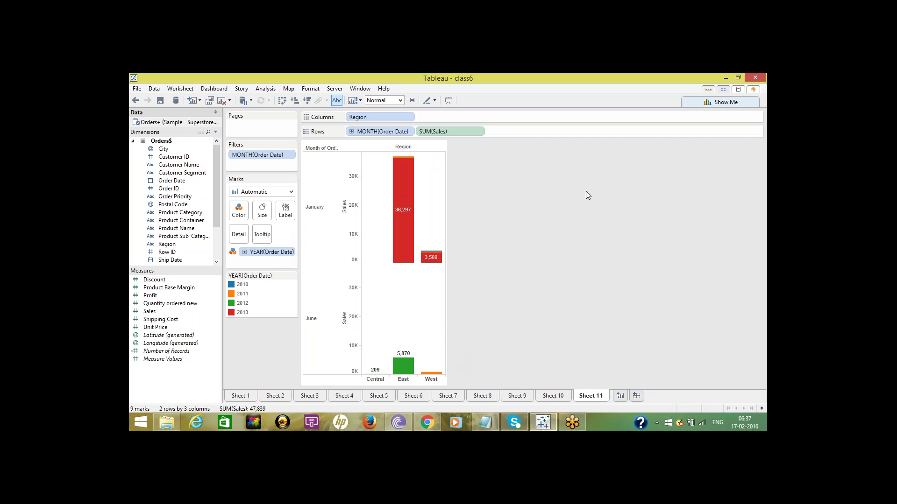
# Examine the worksheet-sharing options of Sheet 11's Order Date month filter, including the selected-worksheets list, and compare the filters on Sheet 10
pyautogui.rightClick(269, 160)
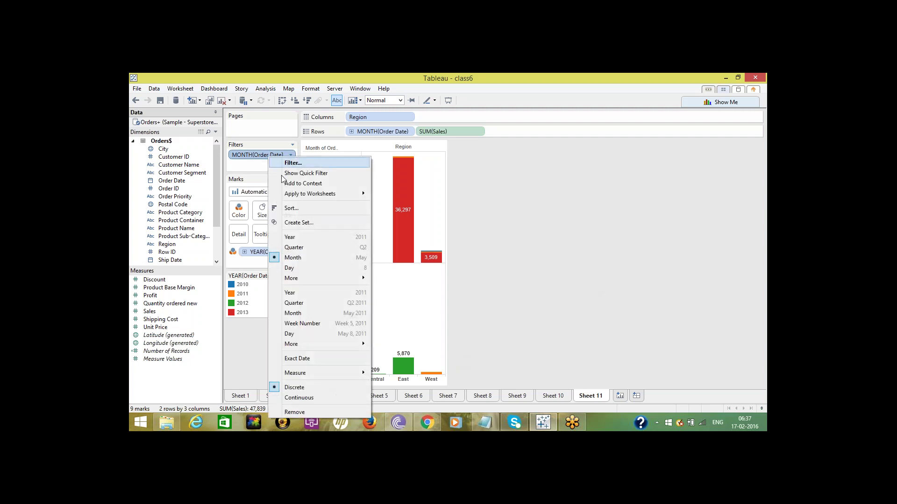
pyautogui.moveTo(296, 196)
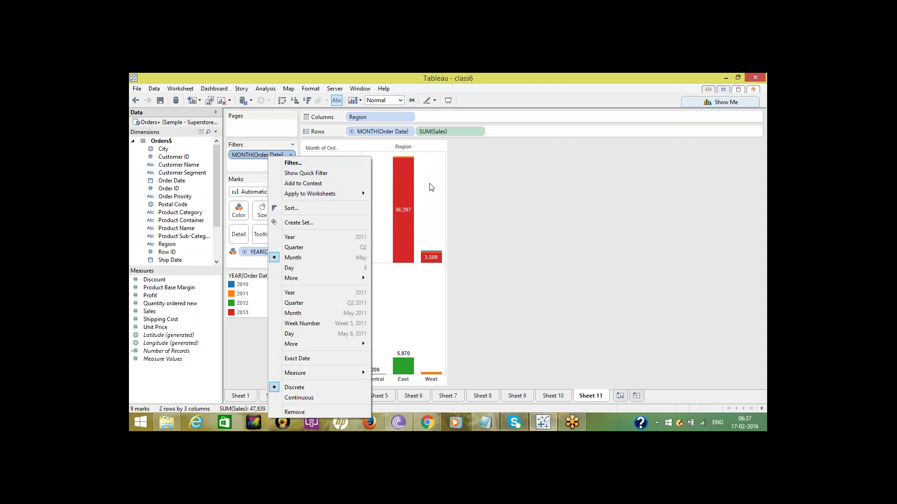
pyautogui.click(460, 251)
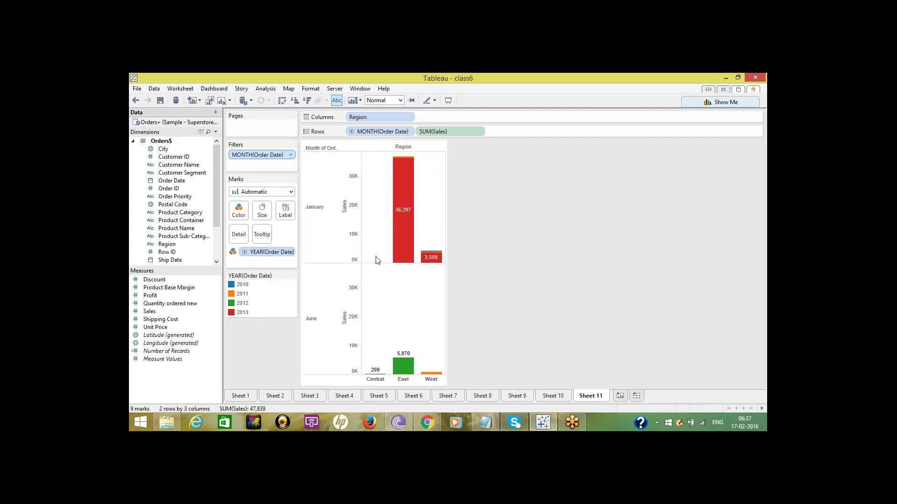
pyautogui.rightClick(276, 152)
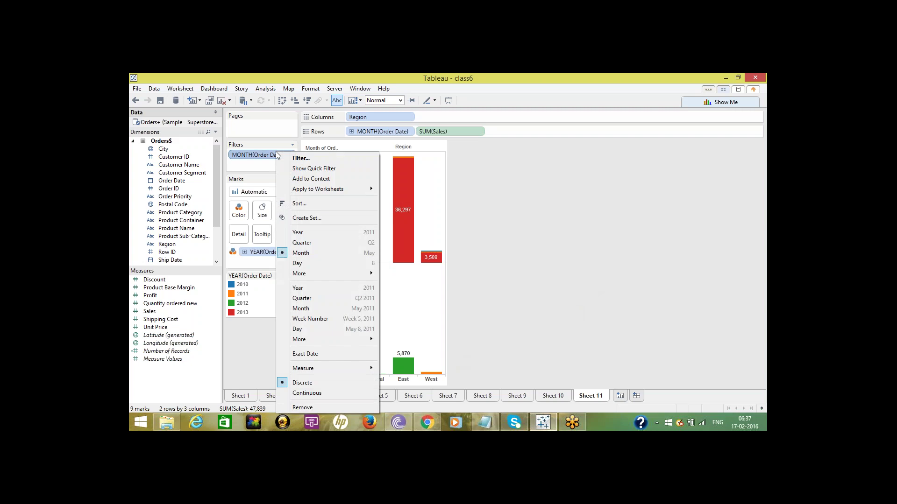
pyautogui.moveTo(315, 193)
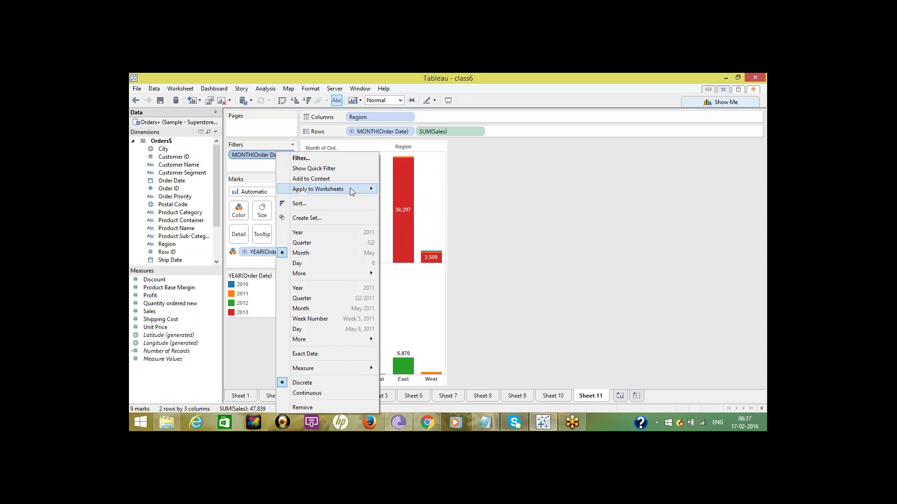
pyautogui.click(407, 203)
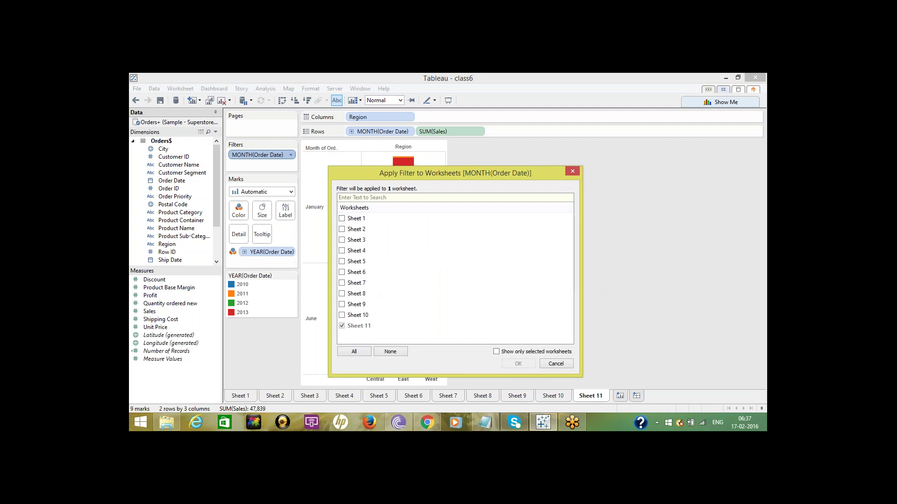
pyautogui.click(573, 170)
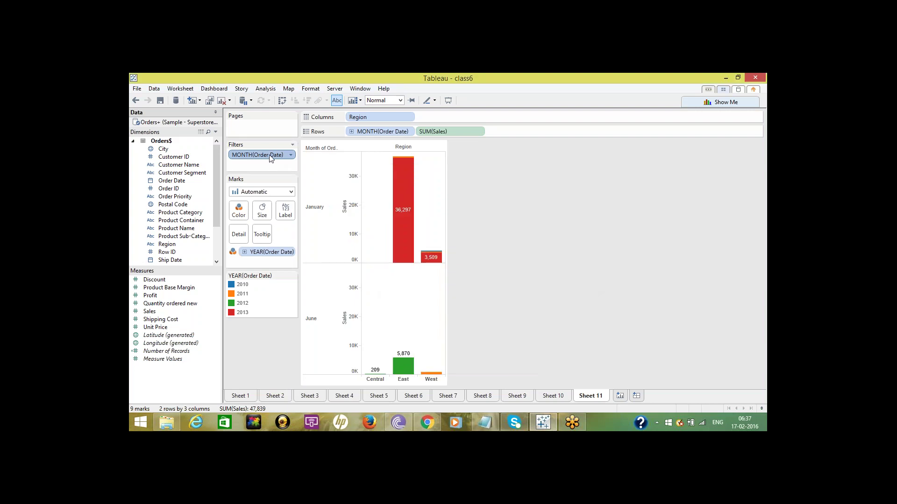
pyautogui.rightClick(270, 158)
pyautogui.moveTo(318, 192)
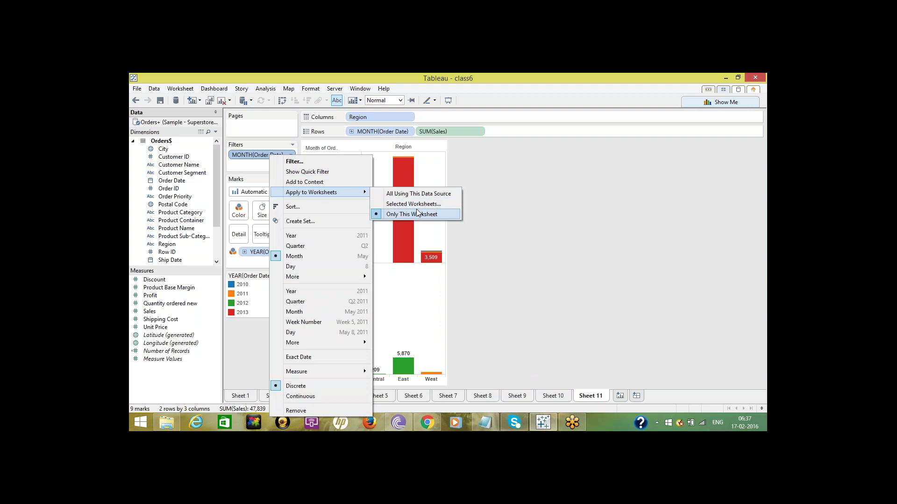
pyautogui.click(572, 187)
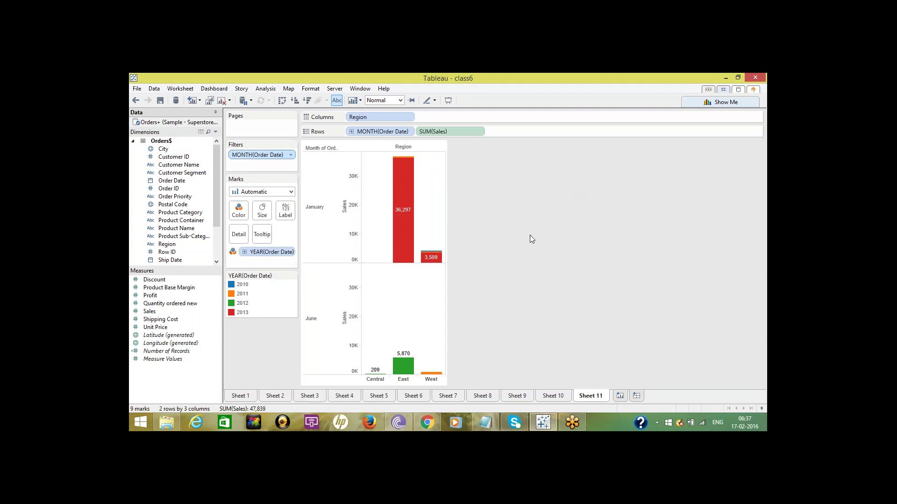
pyautogui.click(553, 397)
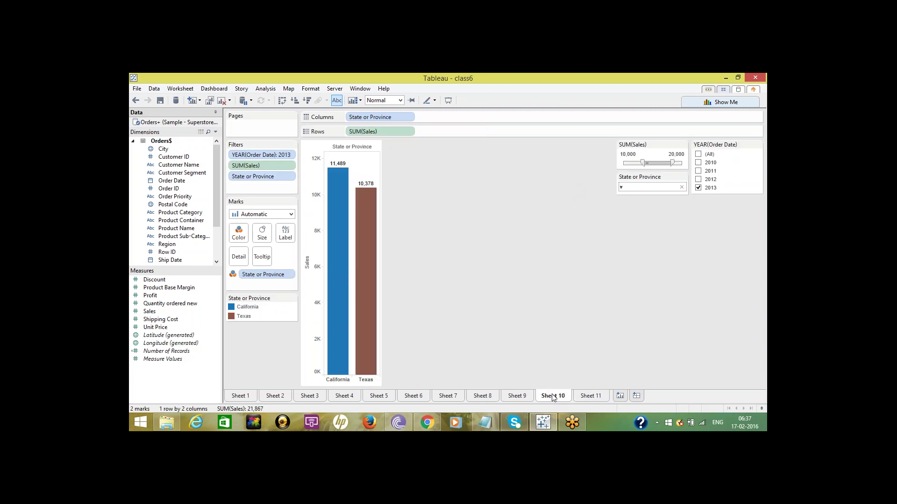
pyautogui.click(584, 399)
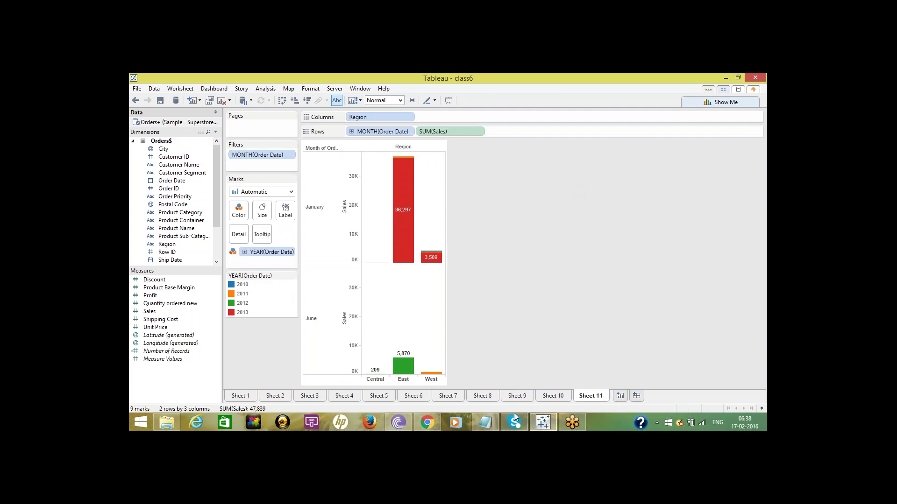
# Switch to Notepad and add the heading "Context Filter", underlined with dashes, well below the global filter example
pyautogui.click(485, 423)
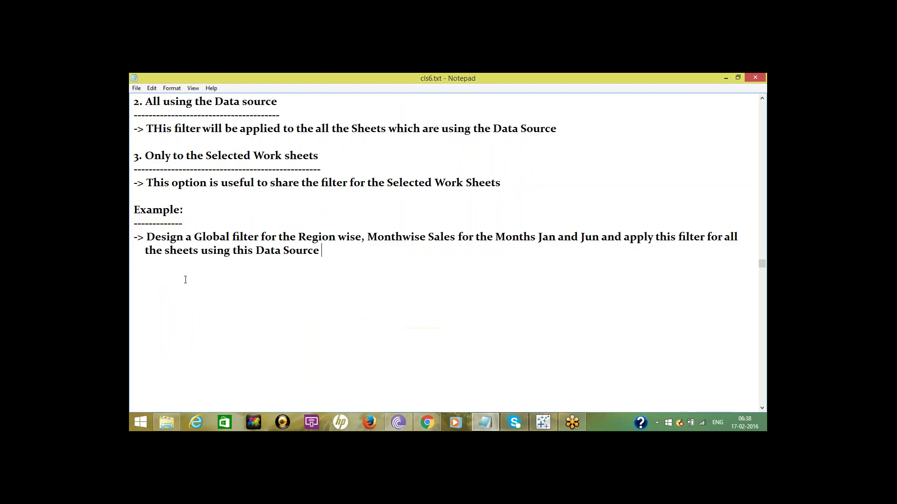
pyautogui.press('Return')
pyautogui.press('Return')
pyautogui.press('Return')
pyautogui.press('Return')
pyautogui.press('Return')
pyautogui.press('Return')
pyautogui.press('Return')
pyautogui.press('Return')
pyautogui.press('Return')
pyautogui.press('Return')
pyautogui.press('Return')
pyautogui.press('Return')
pyautogui.press('Return')
pyautogui.press('Return')
pyautogui.press('Return')
pyautogui.press('Return')
pyautogui.press('Return')
pyautogui.press('Return')
pyautogui.press('Return')
pyautogui.press('Return')
pyautogui.press('Return')
pyautogui.press('Return')
pyautogui.press('Return')
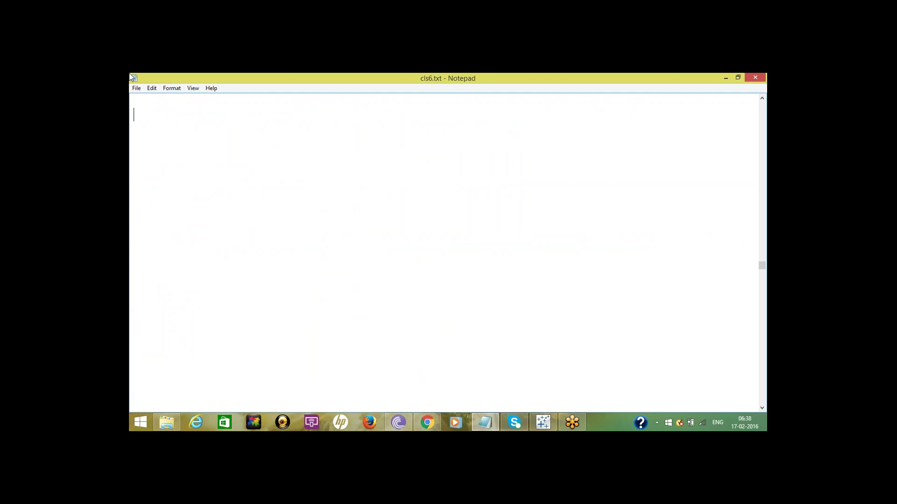
pyautogui.write('Context Filter ')
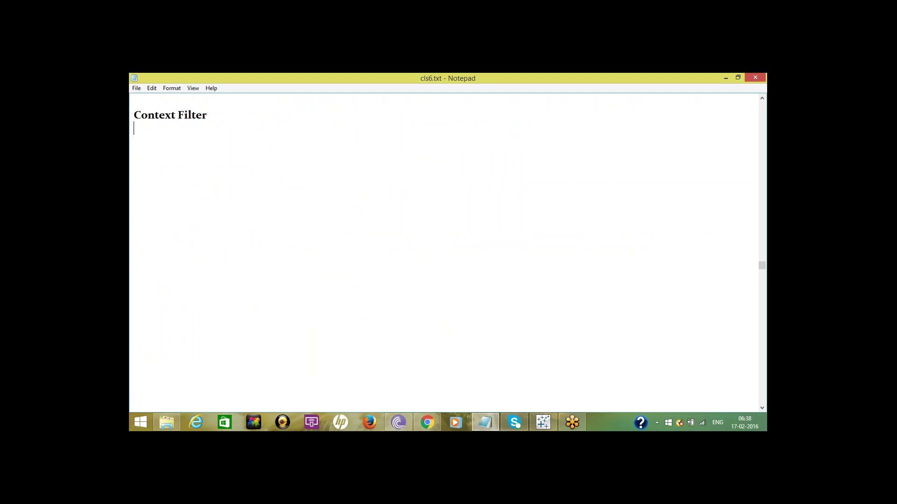
pyautogui.write('--------------------')
# Switch to Tableau and apply Sheet 11's Order Date month filter to all worksheets using this data source
pyautogui.click(543, 422)
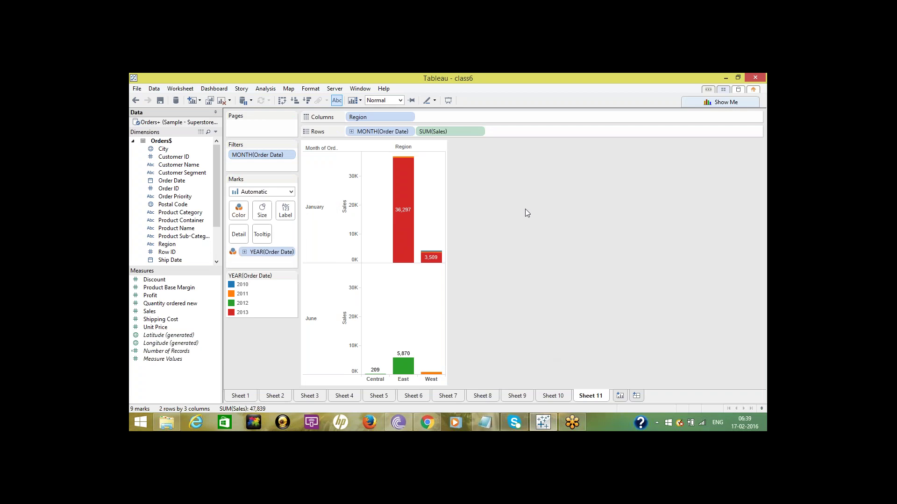
pyautogui.rightClick(269, 158)
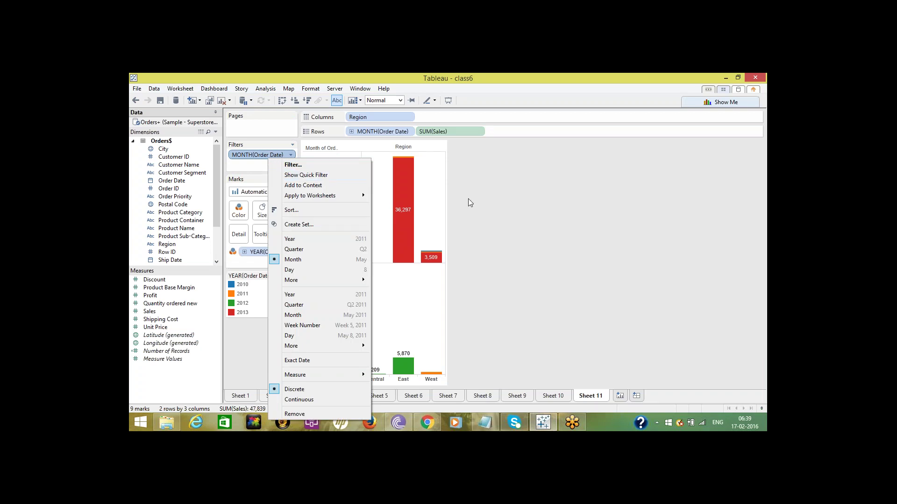
pyautogui.click(486, 422)
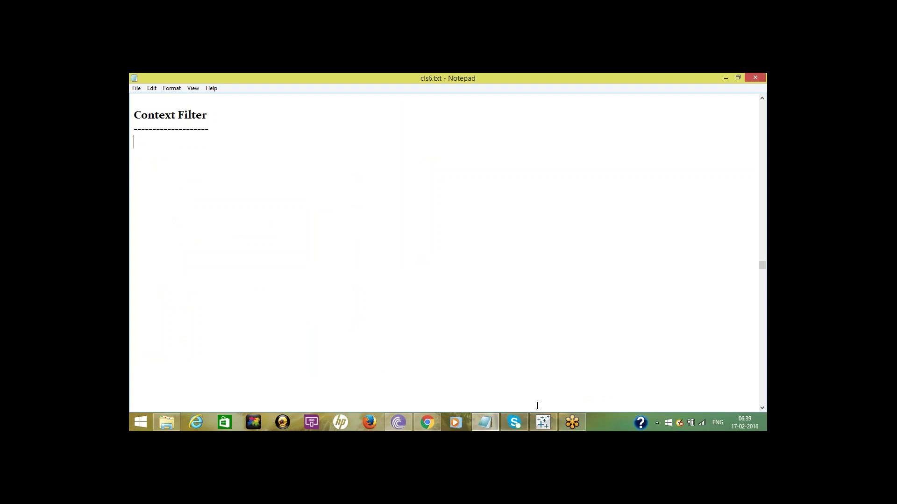
pyautogui.click(542, 422)
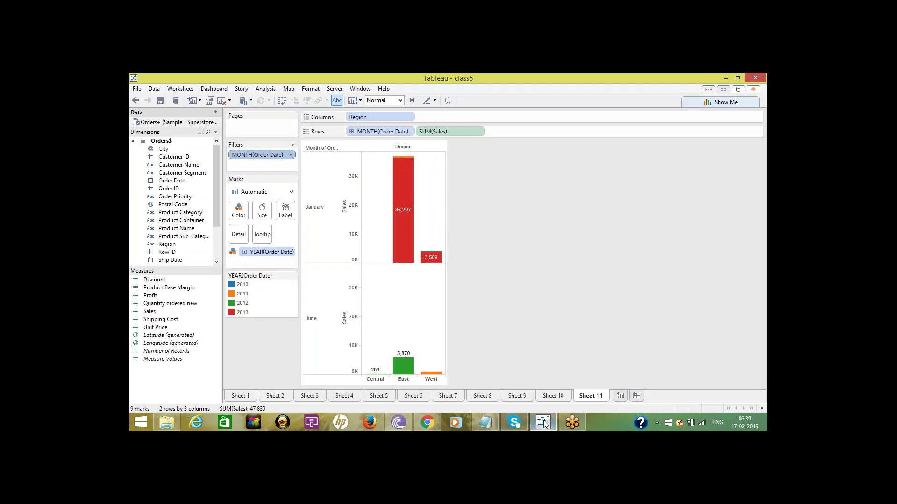
pyautogui.rightClick(269, 159)
pyautogui.moveTo(332, 195)
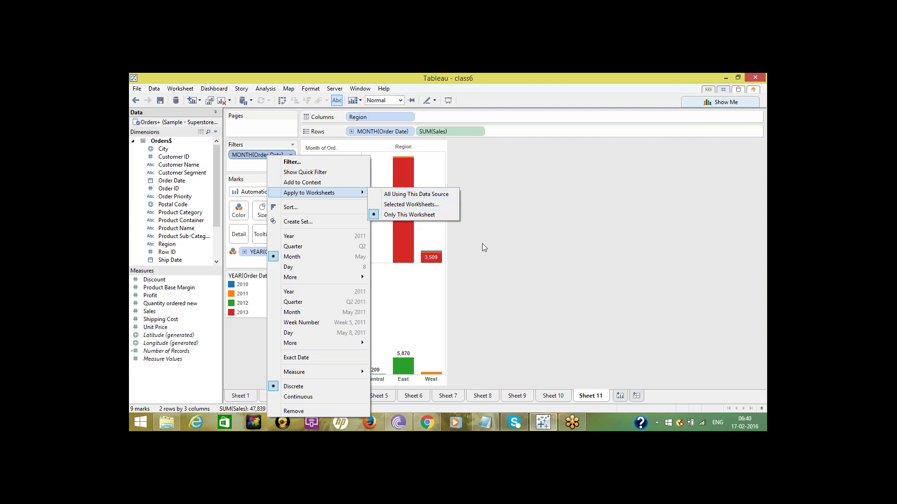
pyautogui.click(426, 195)
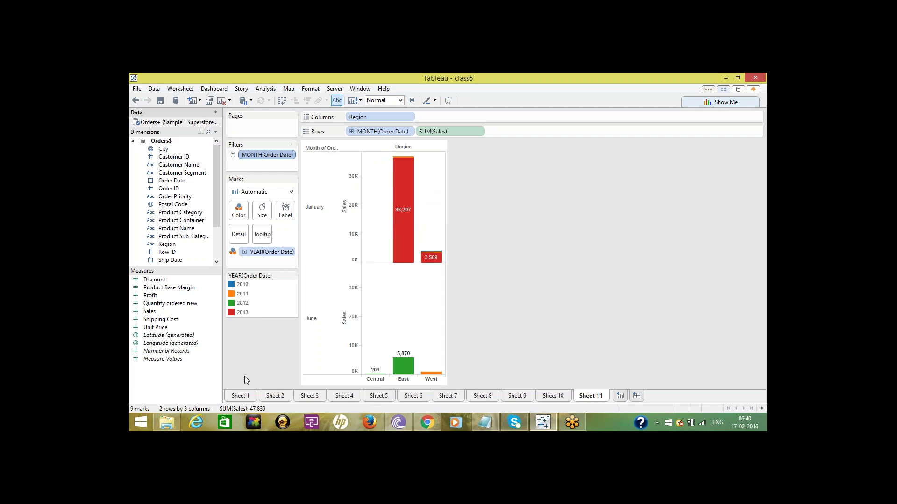
# Check Sheets 1, 2 and 3 for the shared Order Date month filter and return to Sheet 11
pyautogui.click(244, 395)
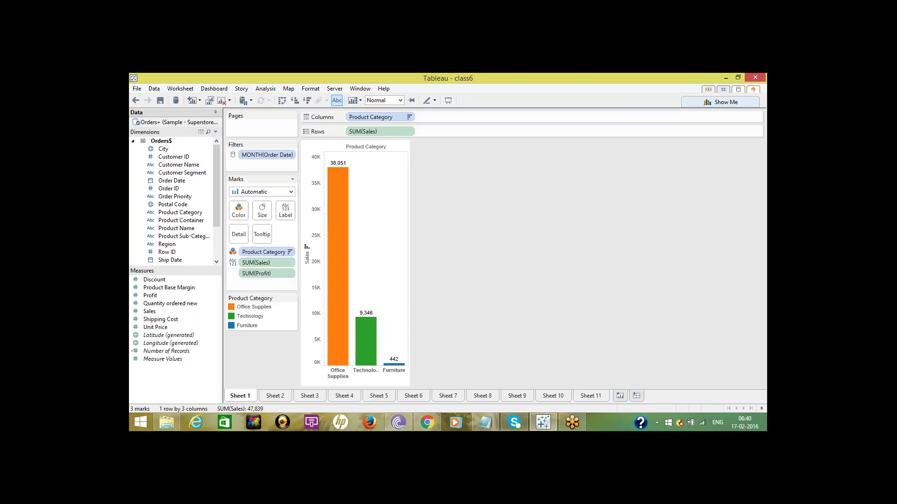
pyautogui.click(283, 397)
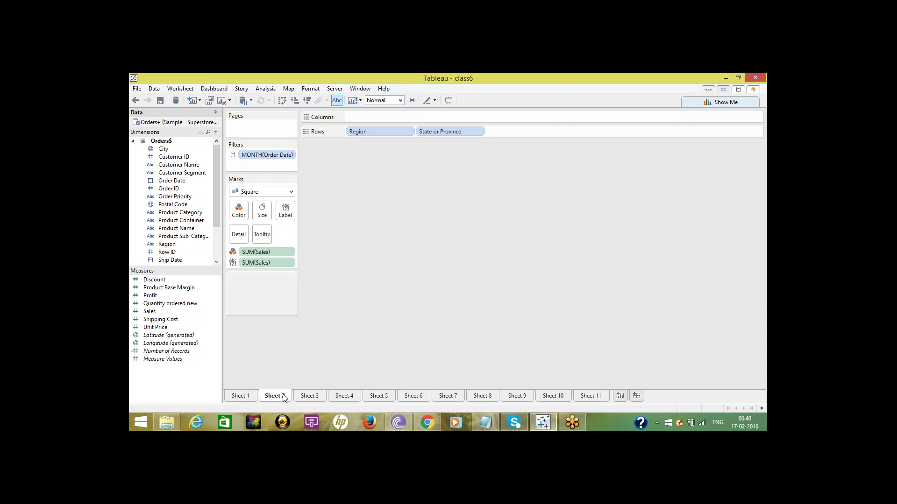
pyautogui.click(311, 397)
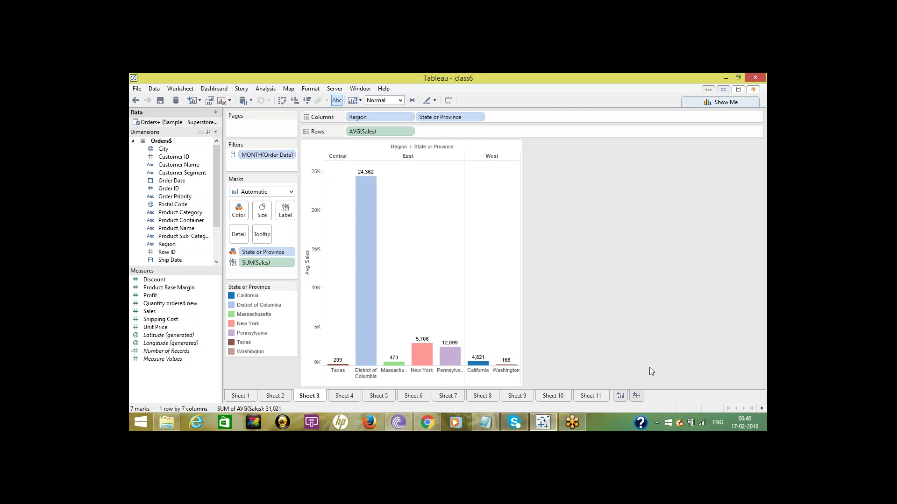
pyautogui.click(595, 397)
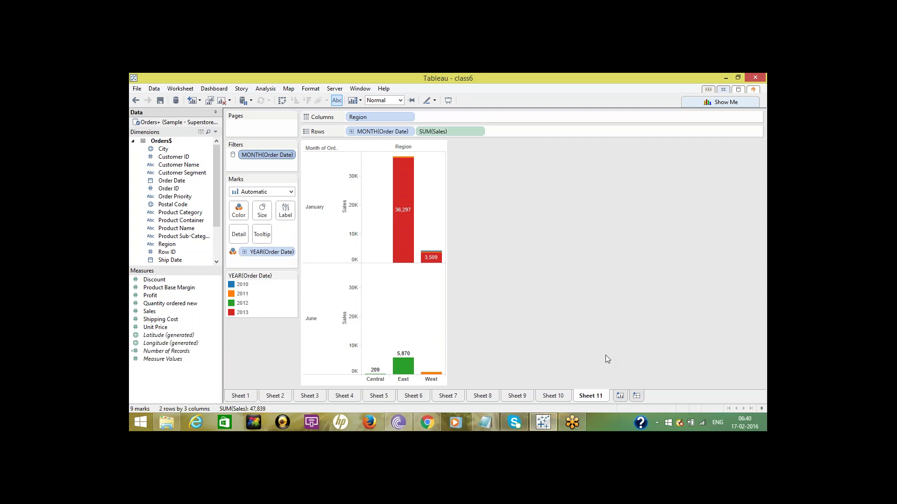
pyautogui.click(488, 422)
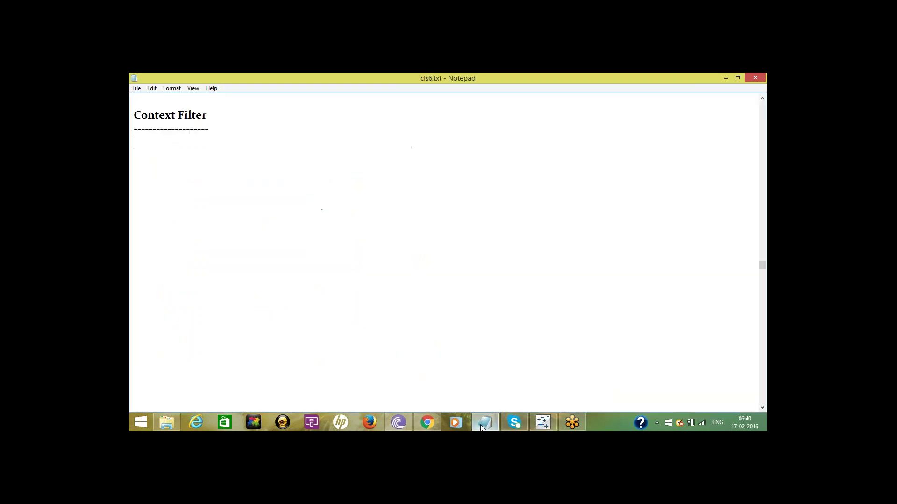
pyautogui.click(137, 400)
pyautogui.click(543, 423)
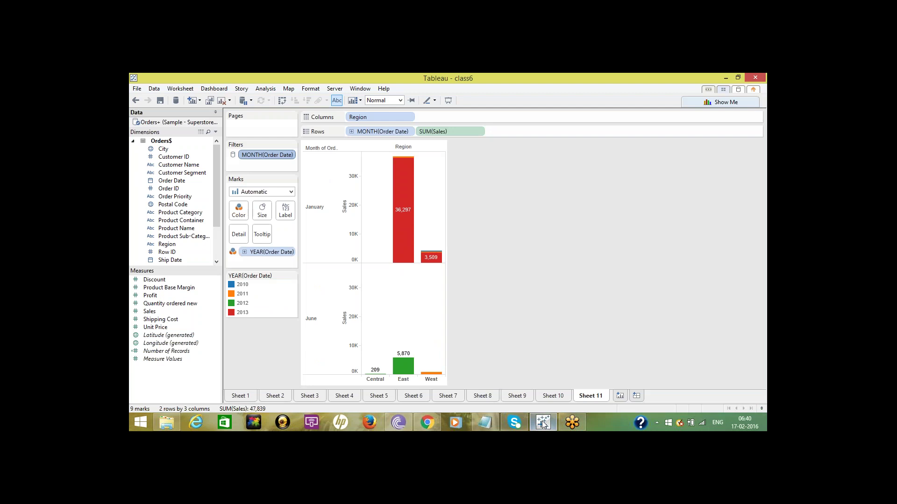
pyautogui.click(543, 423)
pyautogui.click(543, 423)
# Show the quick filter for the Order Date month on both Sheet 11 and Sheet 1
pyautogui.rightClick(262, 156)
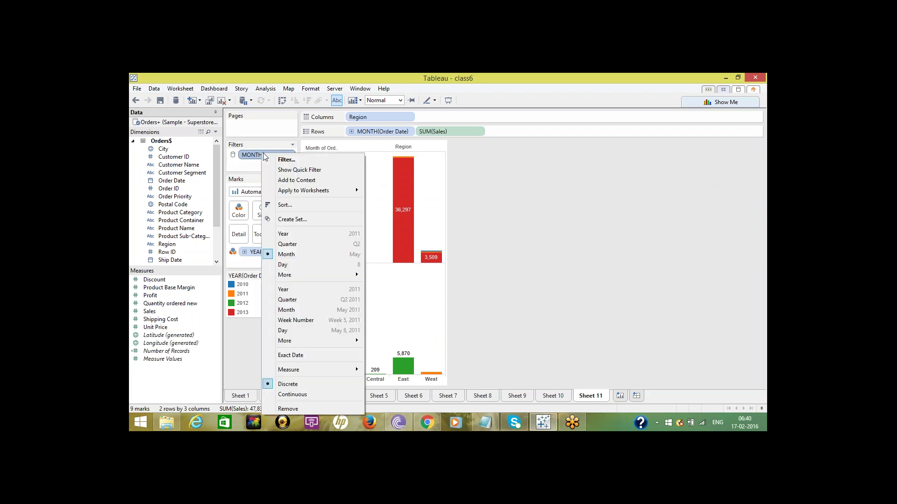
pyautogui.click(296, 169)
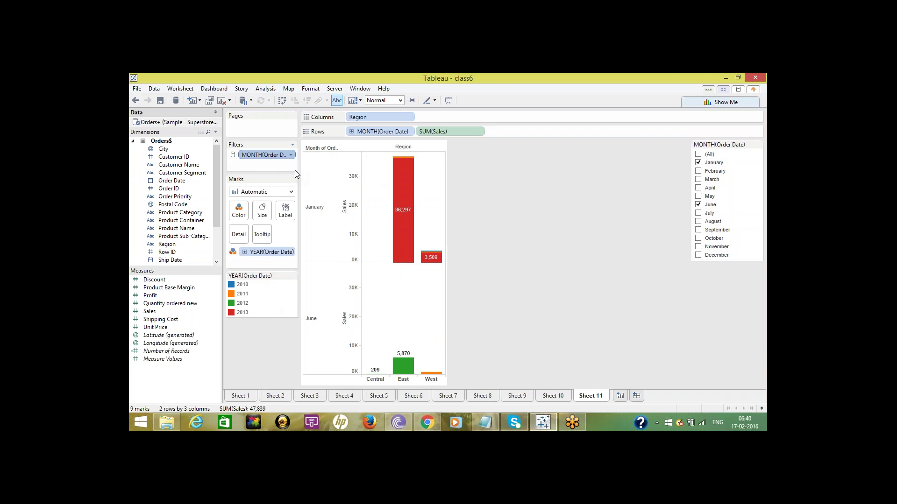
pyautogui.click(242, 396)
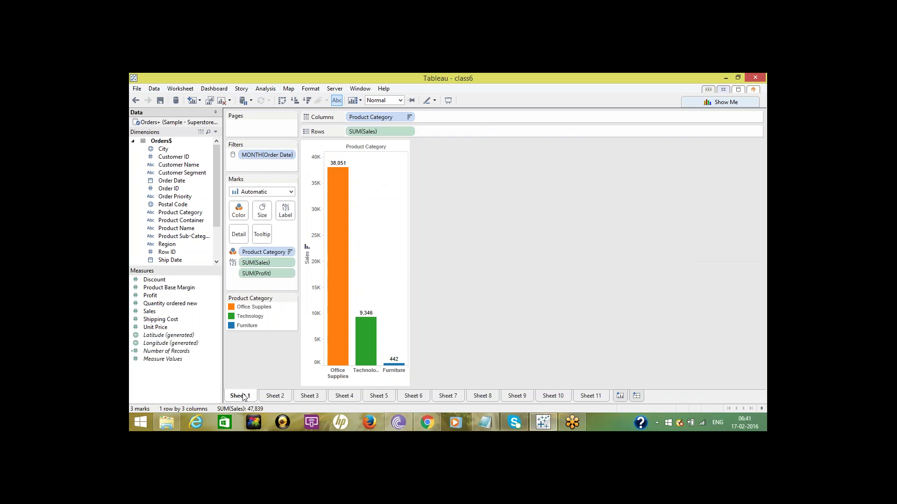
pyautogui.rightClick(267, 158)
pyautogui.click(302, 172)
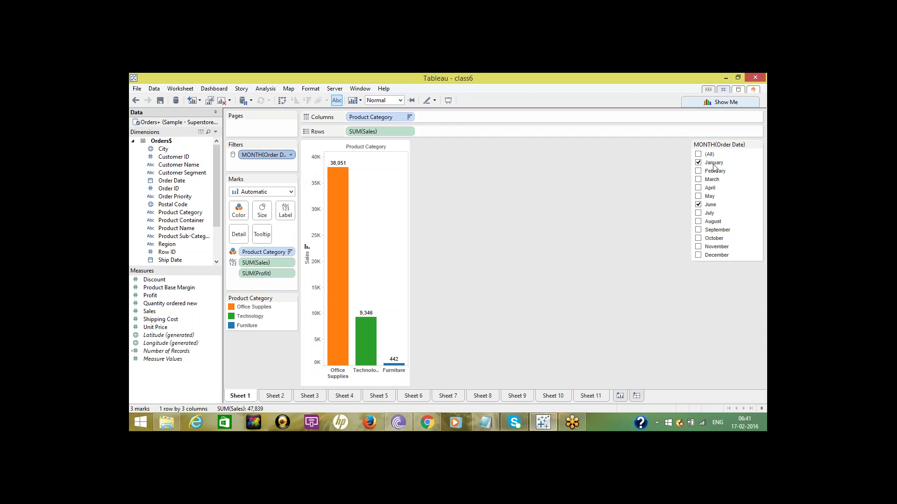
# Include December in Sheet 11's month quick filter and check the shared filter on Sheet 10
pyautogui.click(592, 396)
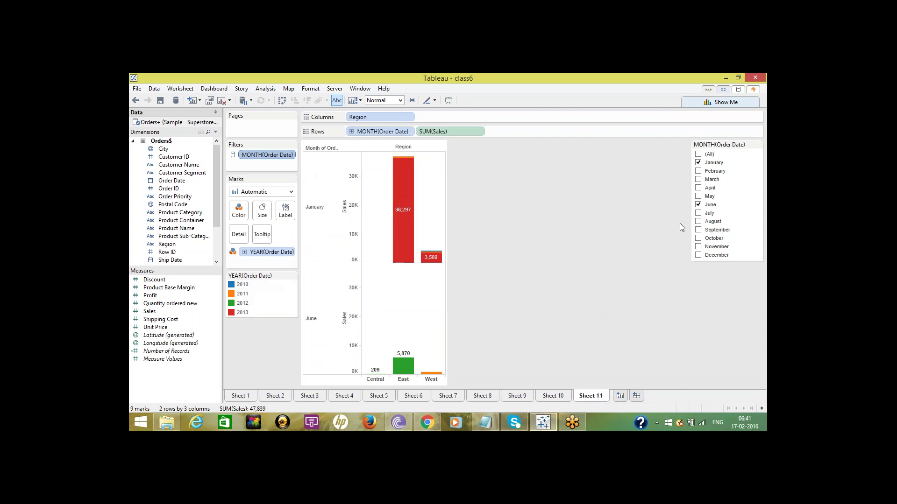
pyautogui.click(699, 255)
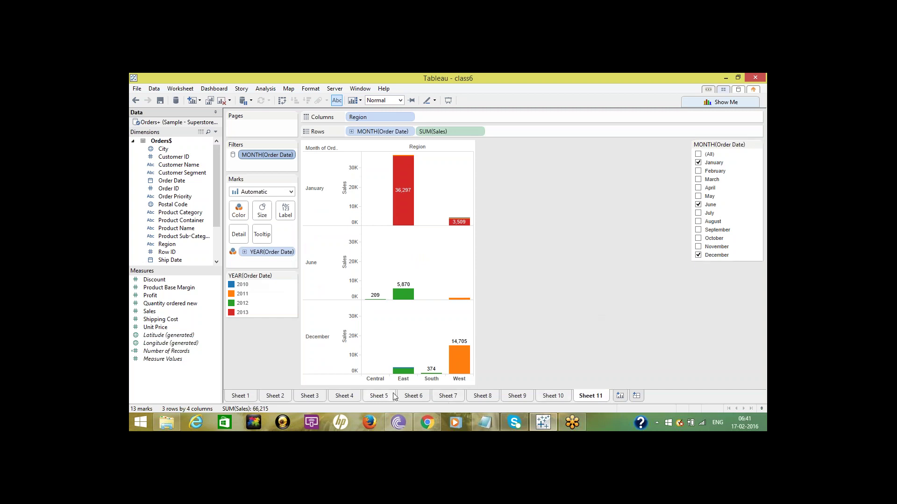
pyautogui.click(554, 395)
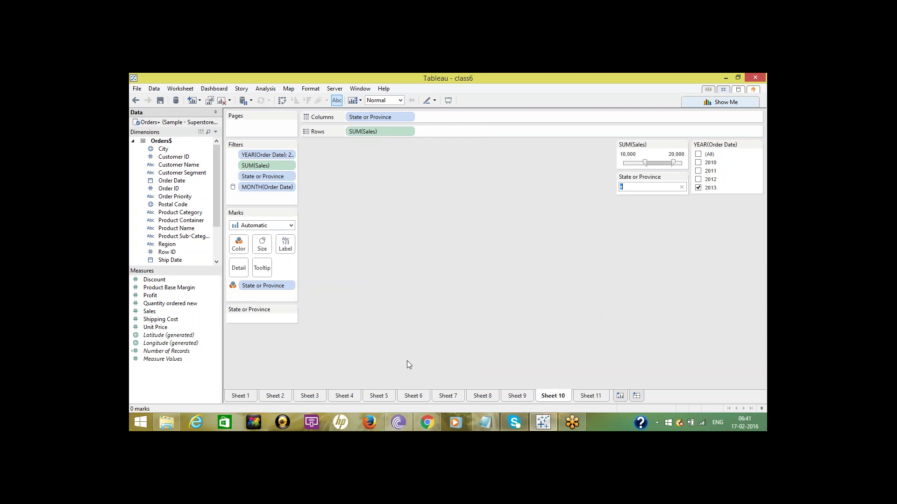
pyautogui.rightClick(268, 188)
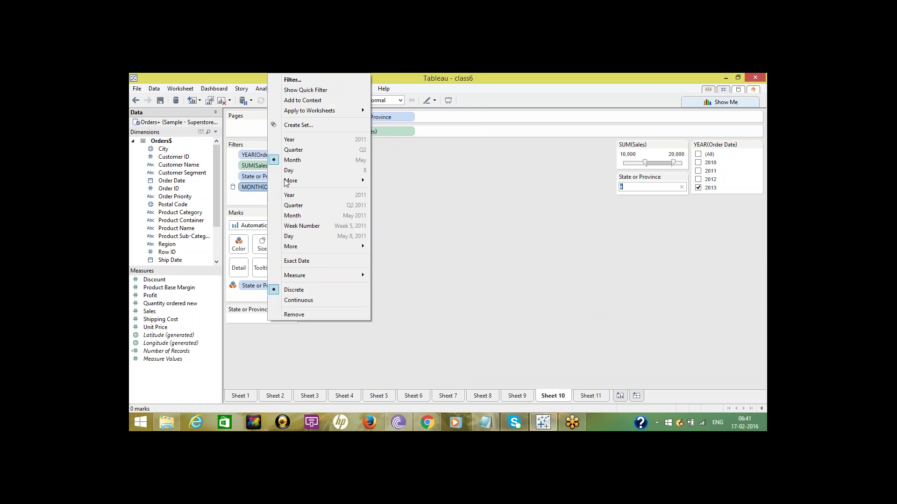
pyautogui.click(469, 210)
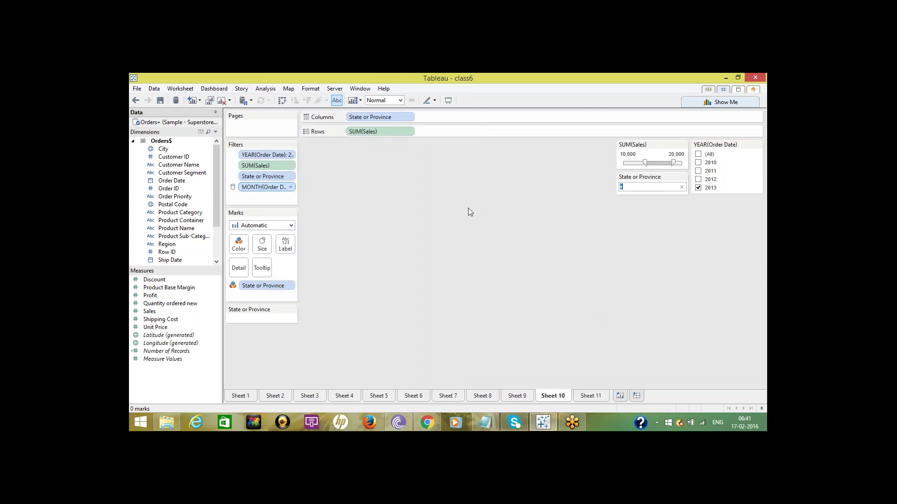
# Return to Sheet 11 and write in Notepad under Context Filter: "-> By Default, all the filters in Tableau are computed independently,"
pyautogui.click(590, 398)
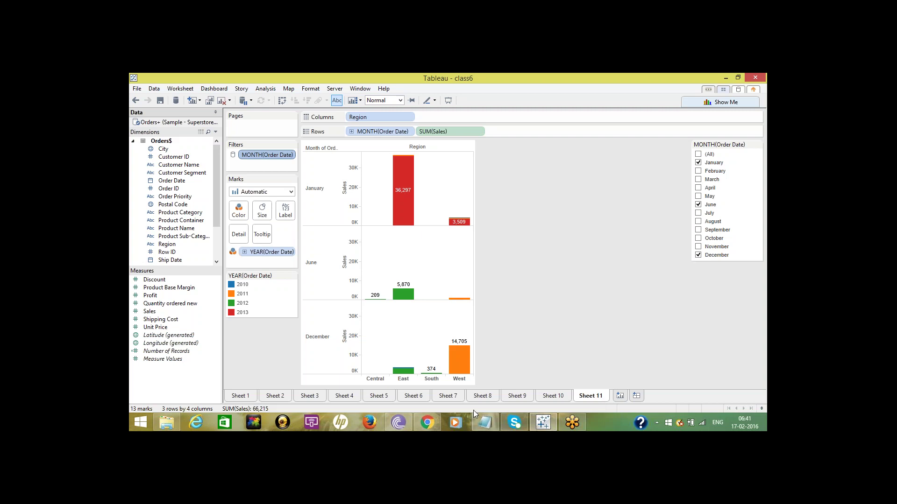
pyautogui.click(485, 423)
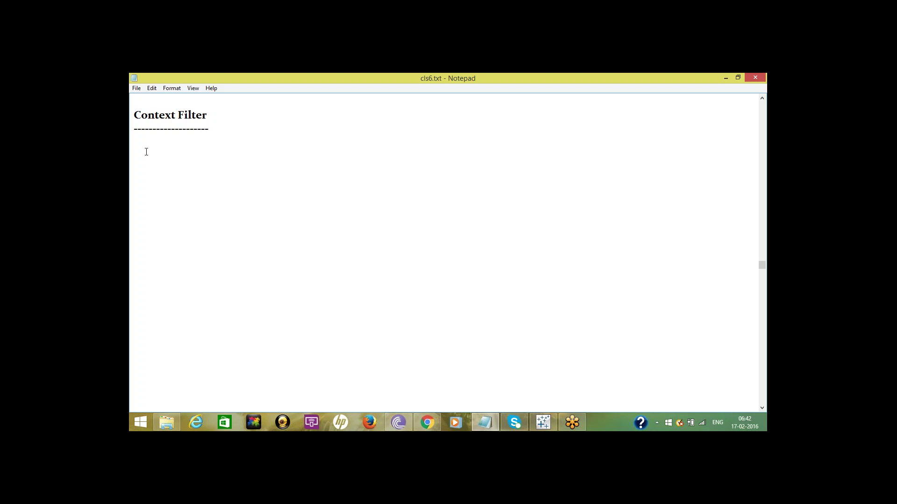
pyautogui.write('-> By Default')
pyautogui.write(' al')
pyautogui.press('BackSpace')
pyautogui.press('BackSpace')
pyautogui.press('BackSpace')
pyautogui.write(', all the ')
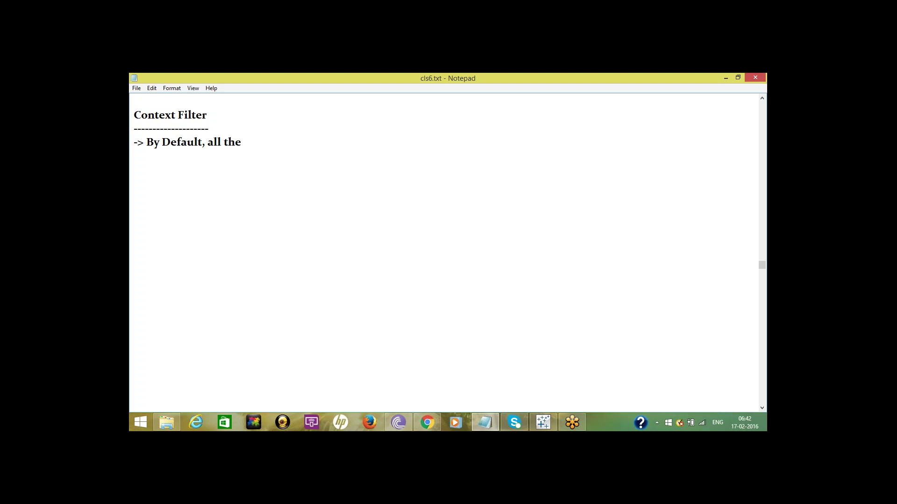
pyautogui.write('filters in Tale')
pyautogui.press('BackSpace')
pyautogui.press('BackSpace')
pyautogui.write('bleau')
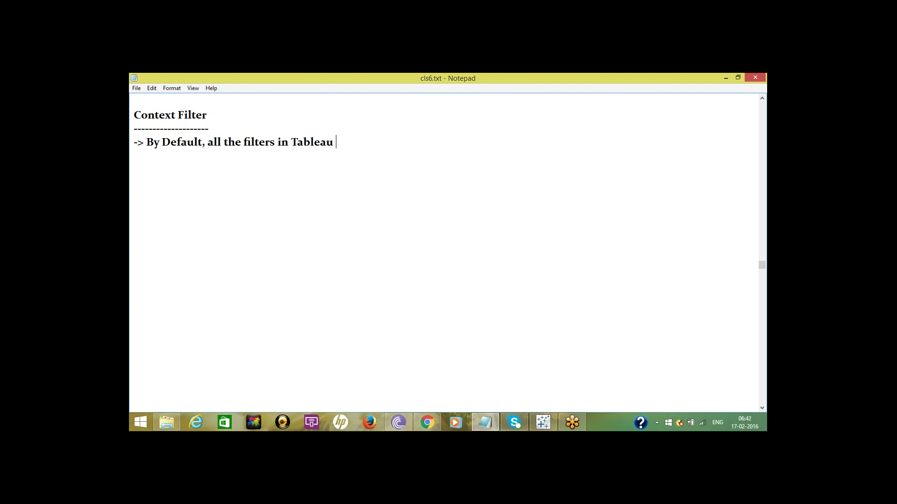
pyautogui.write(' are computed in')
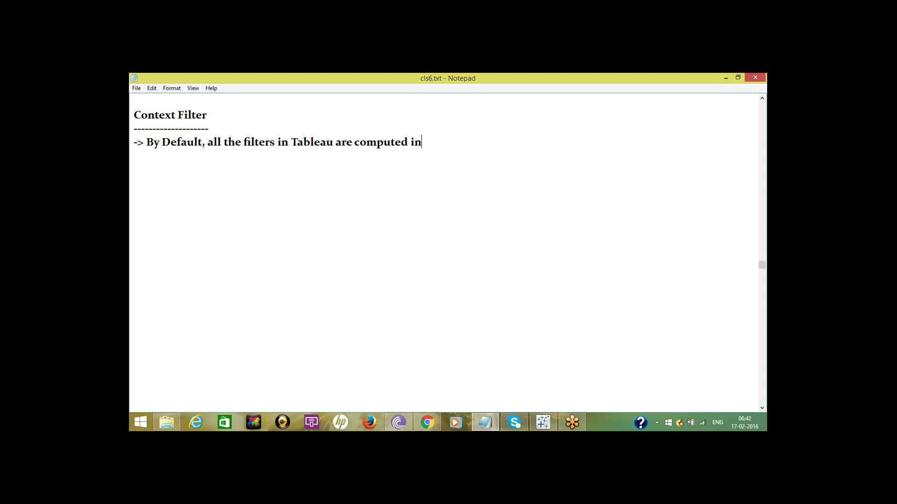
pyautogui.write('dependently, It mar')
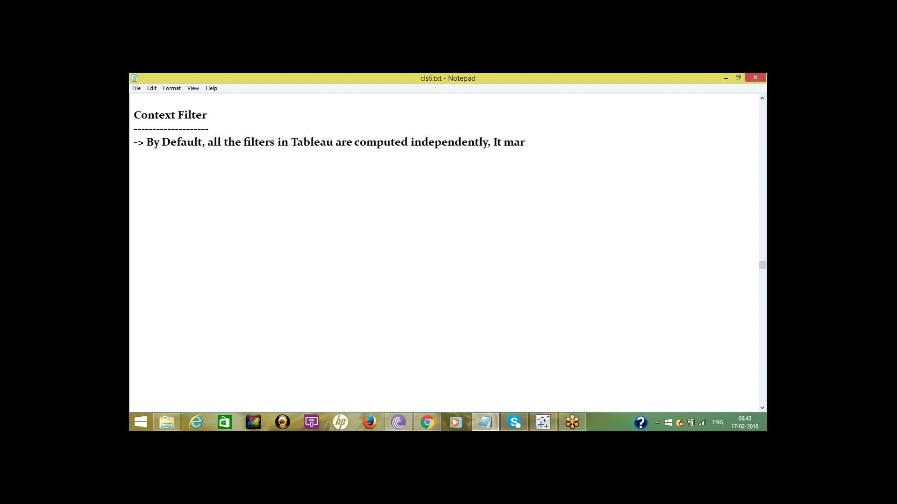
# Complete the first note with "It means each filter access all the Rows with out depending on other filter" and indent its second line
pyautogui.press('BackSpace')
pyautogui.press('BackSpace')
pyautogui.write('eans each filter acce')
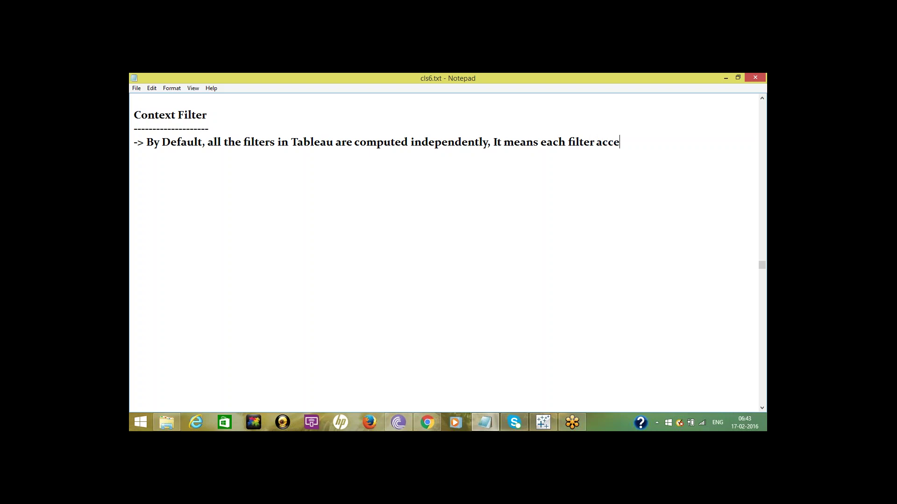
pyautogui.write('ss all the Rows with out')
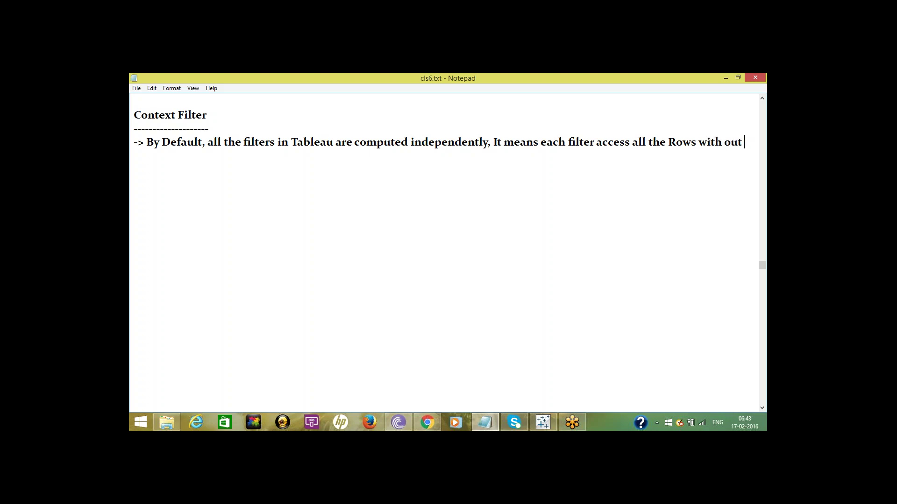
pyautogui.write(' dependig')
pyautogui.press('BackSpace')
pyautogui.press('BackSpace')
pyautogui.write('ing on othe')
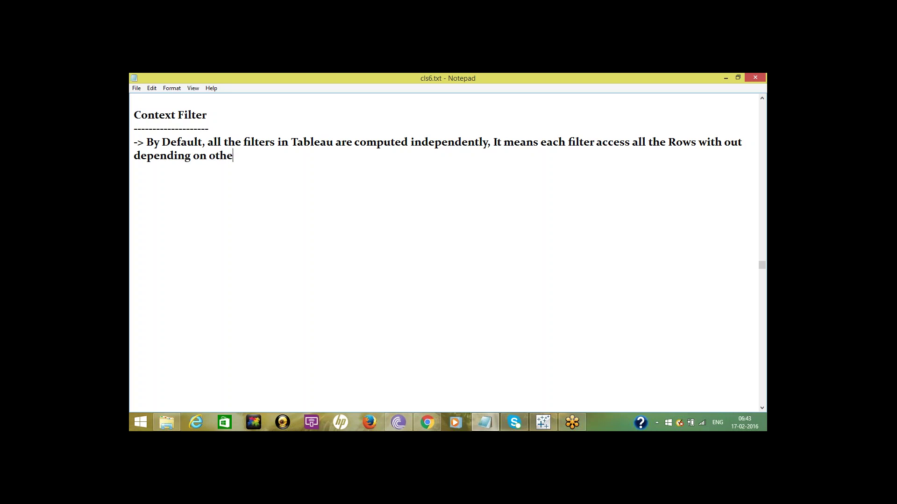
pyautogui.write('r filter')
pyautogui.click(136, 155)
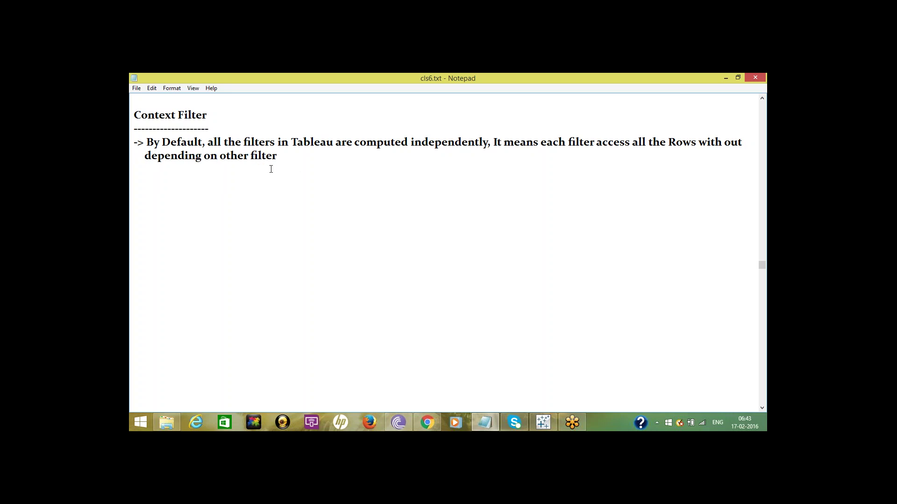
# Add a second note: "-> In Tableau, If we want to define Dependant filter then we have to make use of Context Filters"
pyautogui.press('Return')
pyautogui.write('->')
pyautogui.write('In Tableau, we')
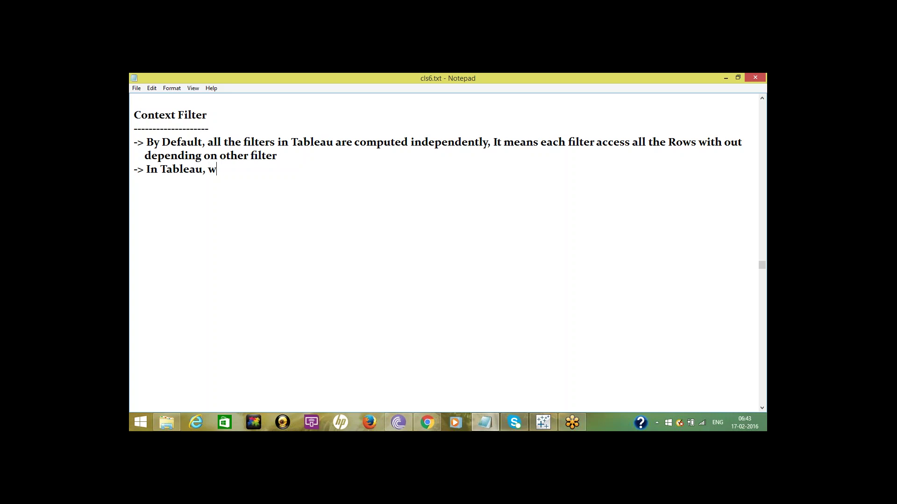
pyautogui.press('BackSpace')
pyautogui.press('BackSpace')
pyautogui.write('If we want to defin')
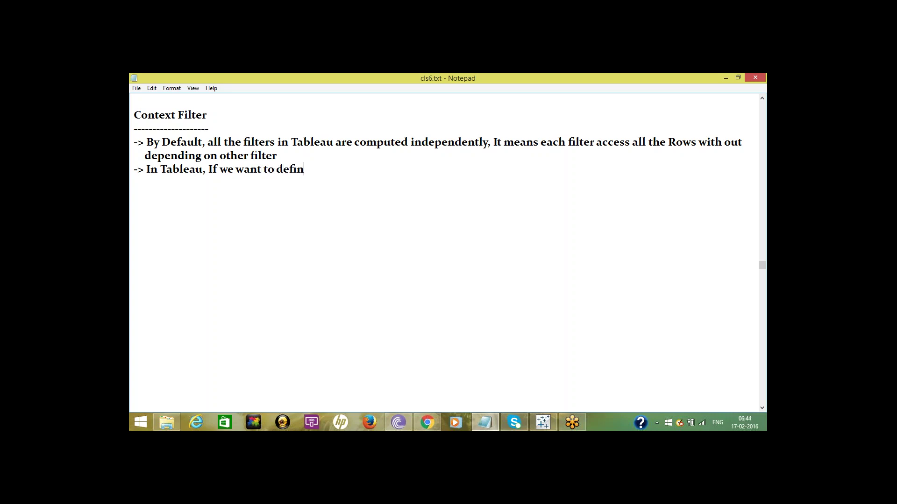
pyautogui.write('e Dependant filter')
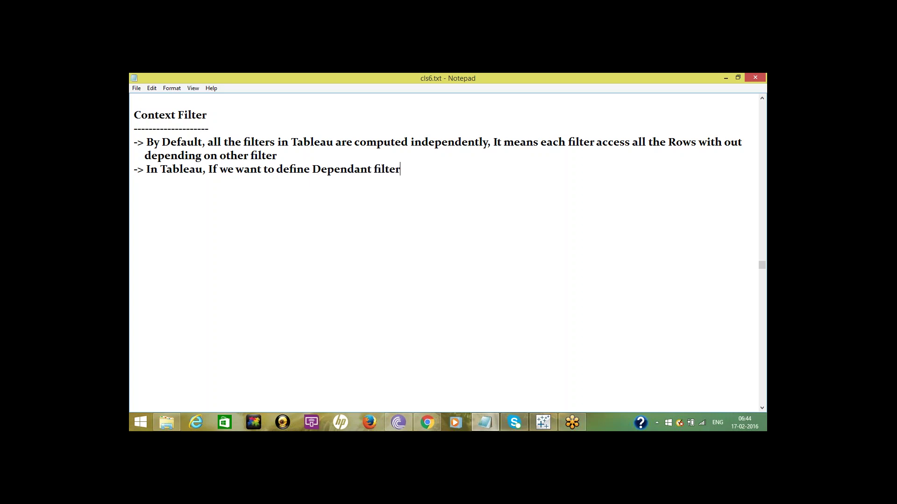
pyautogui.write(' then we have t')
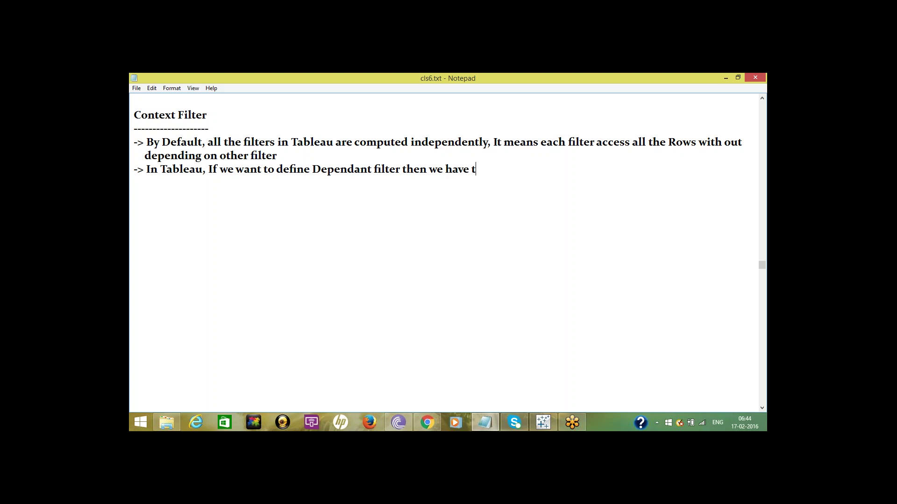
pyautogui.write('o make use of Conte')
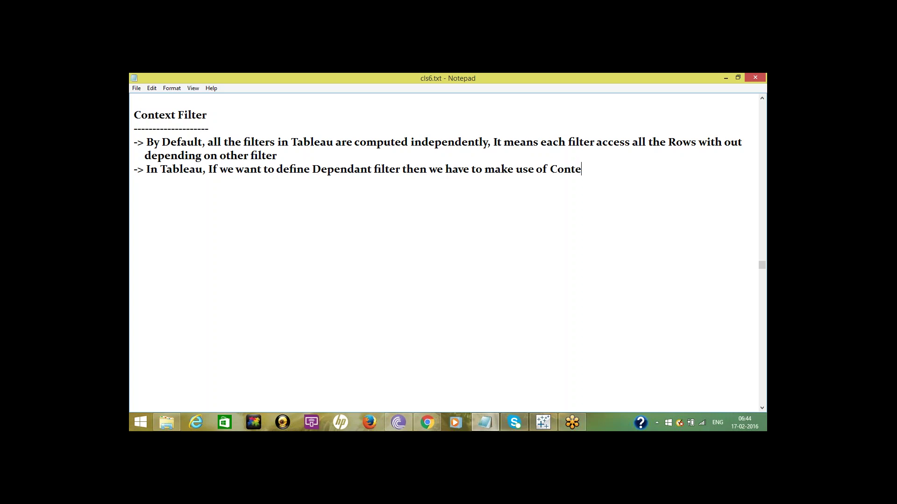
pyautogui.write('xt Filters')
# Start a third note with "-> Context Filters act as the independent filter"
pyautogui.press('Return')
pyautogui.write('->')
pyautogui.write('Contrext')
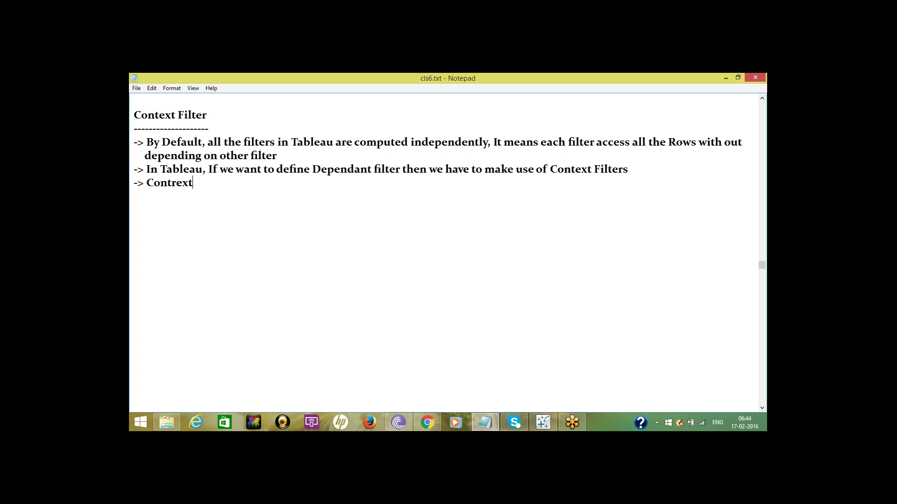
pyautogui.press('BackSpace')
pyautogui.press('BackSpace')
pyautogui.press('BackSpace')
pyautogui.press('BackSpace')
pyautogui.write('ext Filters act as')
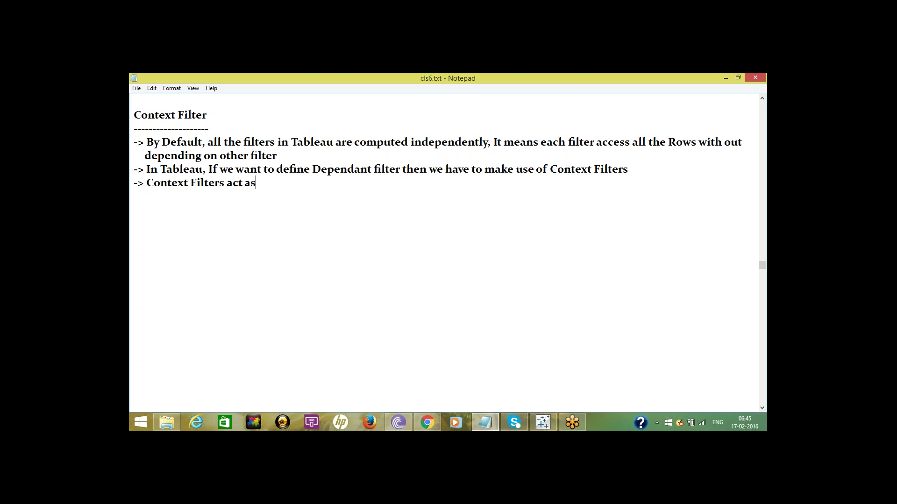
pyautogui.write(' the independent f')
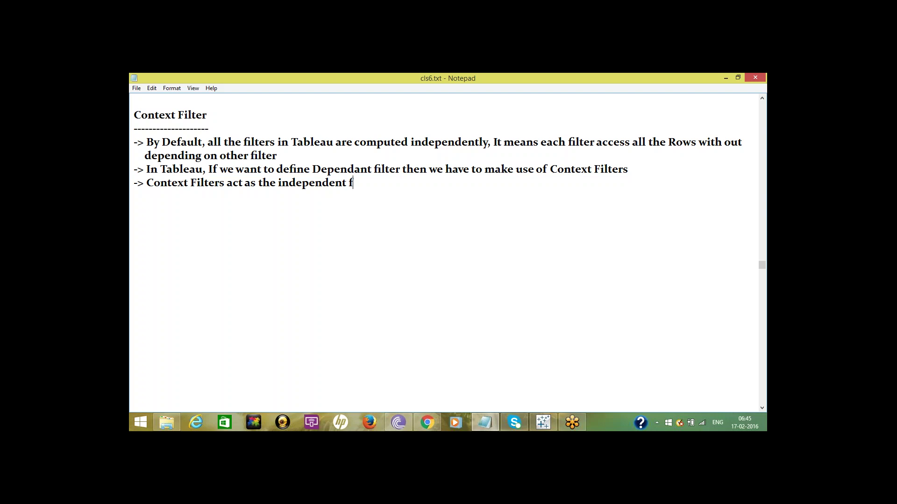
pyautogui.write('ilter and all othe')
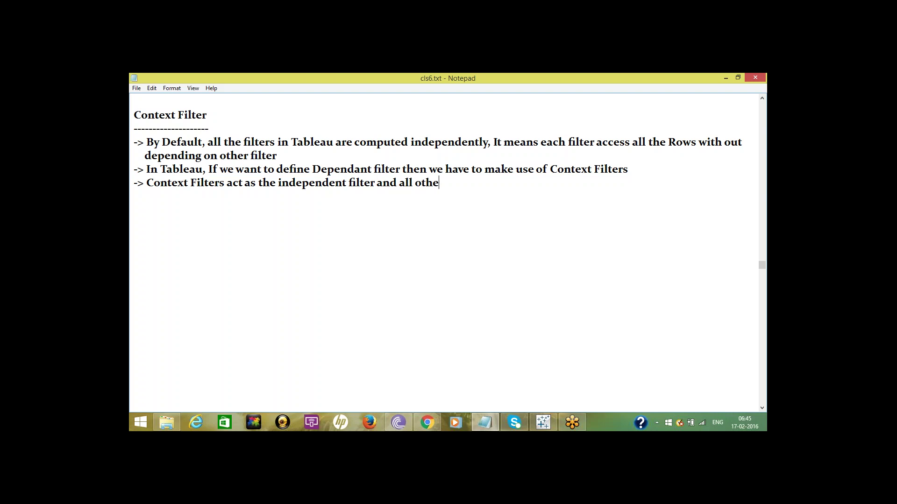
# Continue the third note with "and all other filters that we define or set will act as Dependent filters"
pyautogui.write('r filters that we define opr')
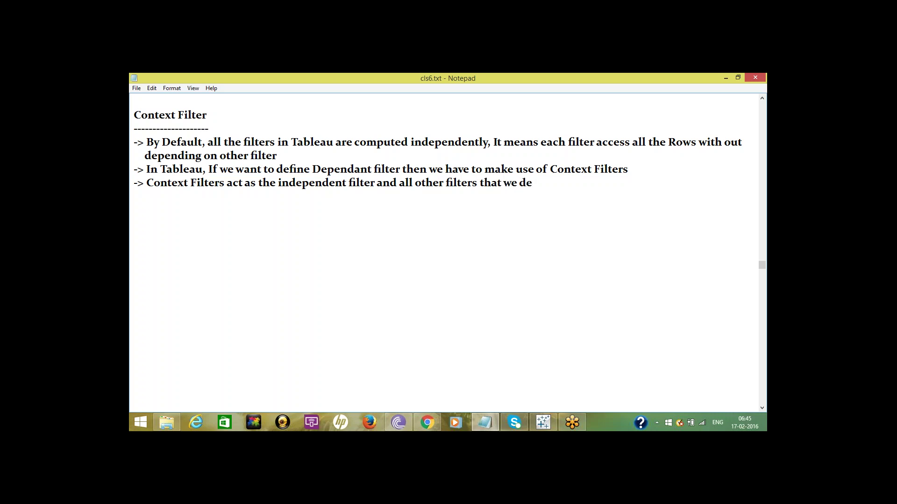
pyautogui.write(' set')
pyautogui.press('Left')
pyautogui.press('Left')
pyautogui.press('Left')
pyautogui.press('Left')
pyautogui.press('Left')
pyautogui.press('BackSpace')
pyautogui.press('Right')
pyautogui.write('will act as')
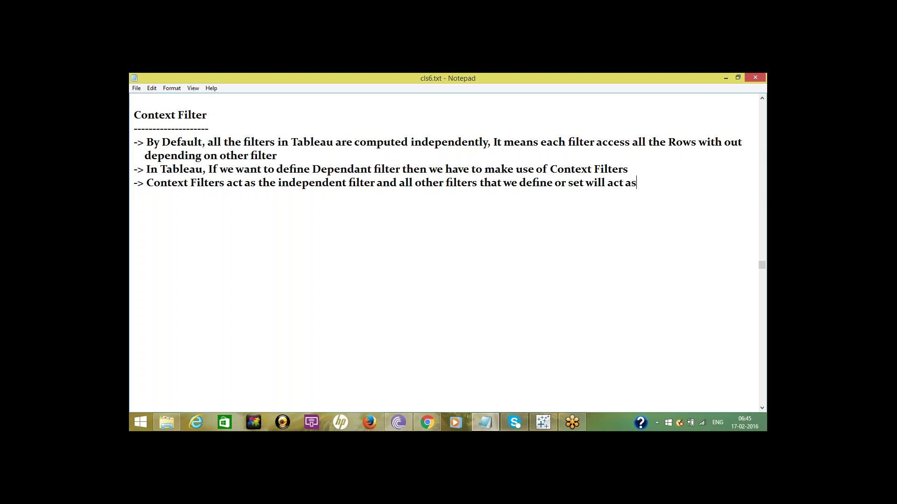
pyautogui.write(' Dependent filters')
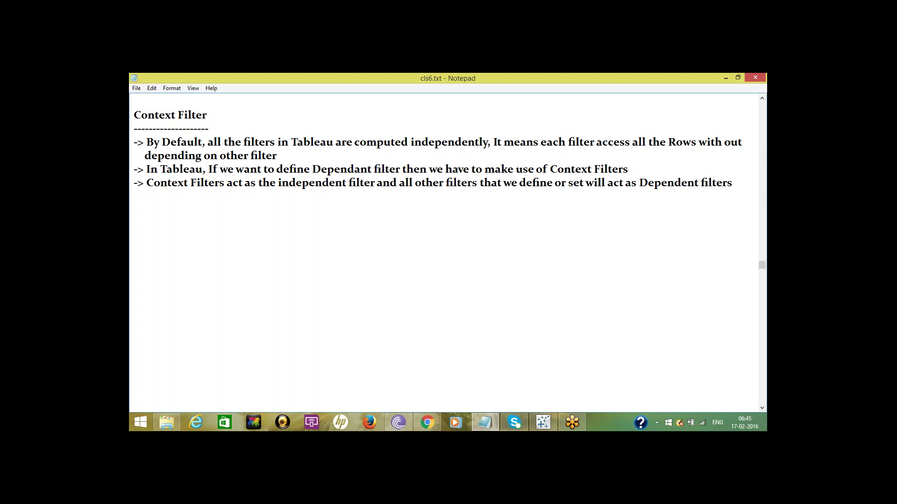
# Finish the third note with "because they process onl;y the data that passed to the Context filters" and indent that line
pyautogui.write(' because they pt')
pyautogui.press('BackSpace')
pyautogui.write('rocess')
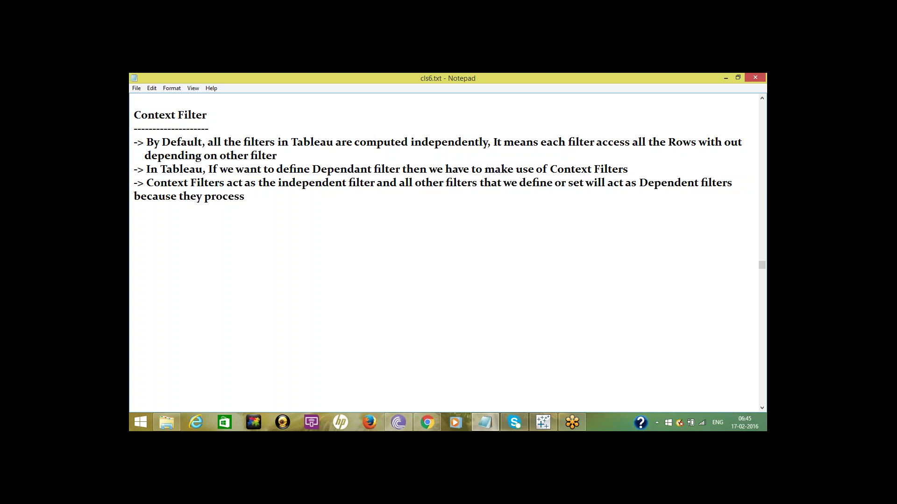
pyautogui.write(' onl;y the data that')
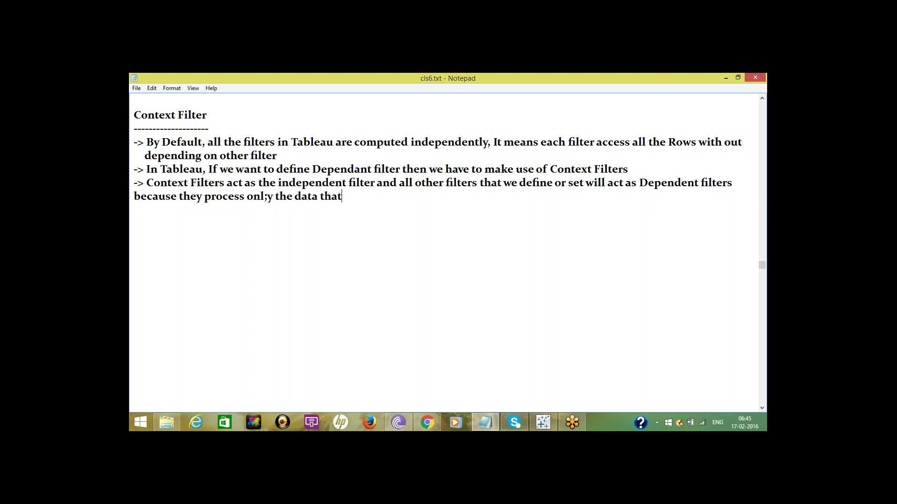
pyautogui.write(' passed to the Context ')
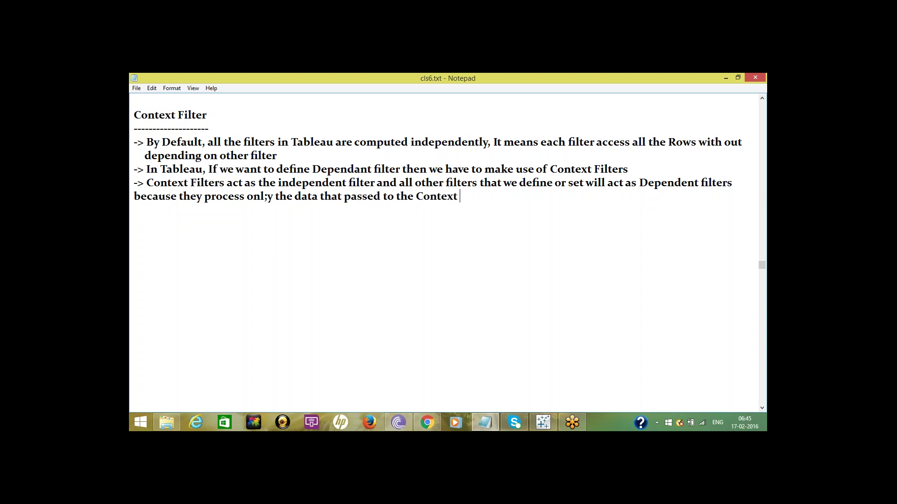
pyautogui.write('filters')
pyautogui.click(134, 197)
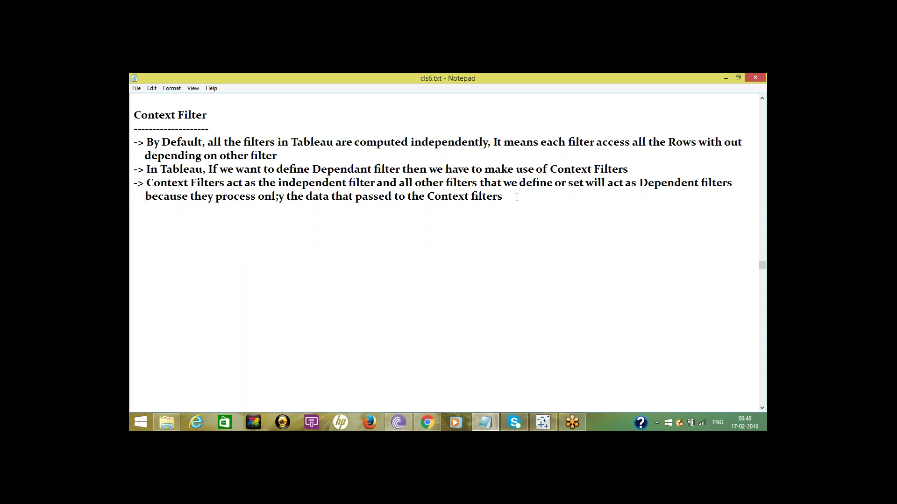
pyautogui.write('Adva')
pyautogui.press('BackSpace')
pyautogui.press('BackSpace')
pyautogui.press('BackSpace')
pyautogui.press('BackSpace')
# Find and launch Microsoft Office Excel 2007 with a blank workbook
pyautogui.click(137, 422)
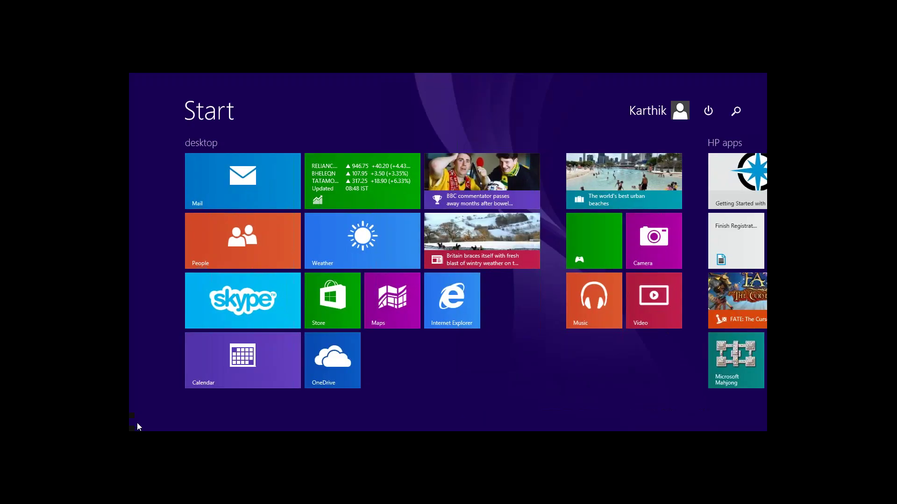
pyautogui.write('excel 2007')
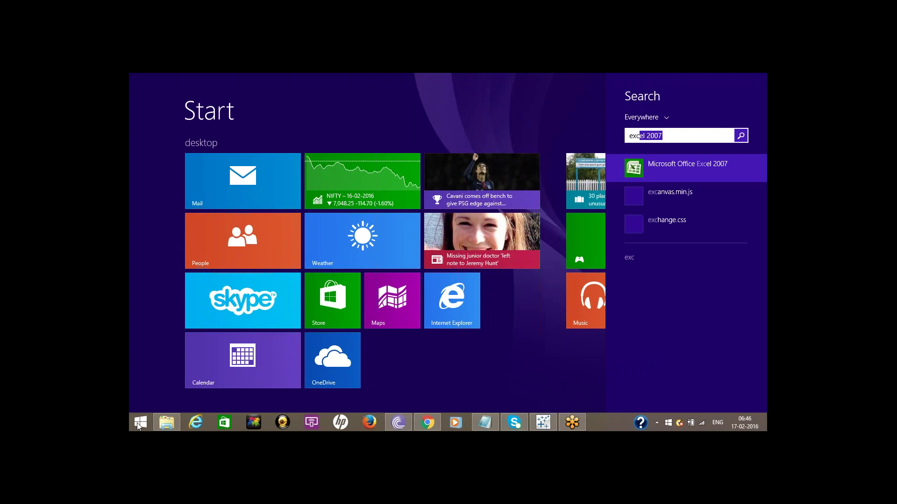
pyautogui.click(139, 423)
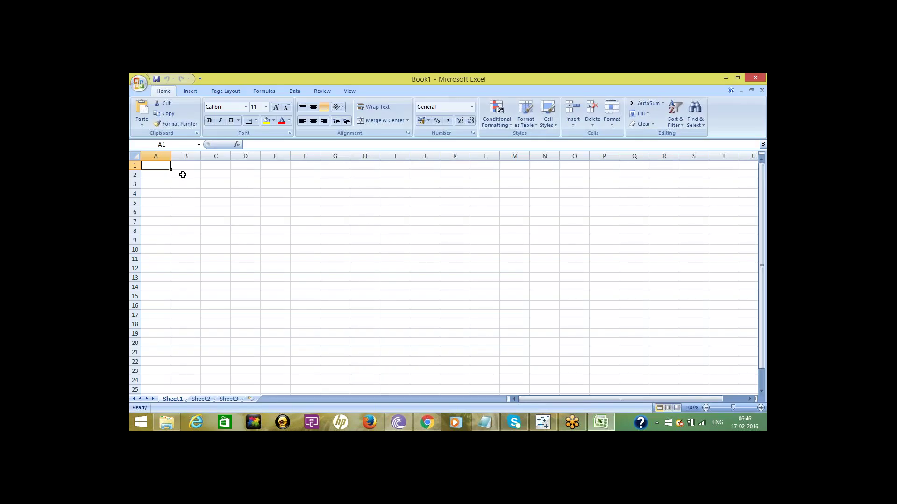
# Enter the bold column headers Pname, Sales and Country in cells B2, C2 and D2
pyautogui.click(182, 175)
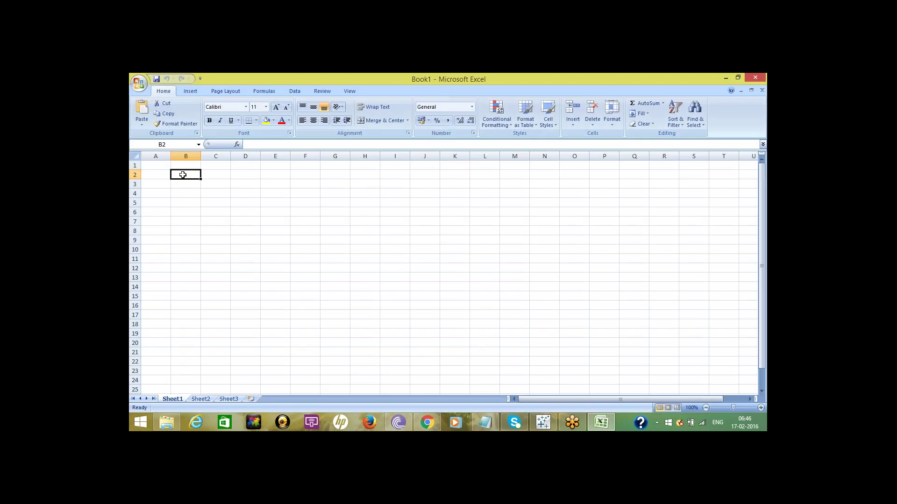
pyautogui.hotkey('ctrl', 'b')
pyautogui.write('PName')
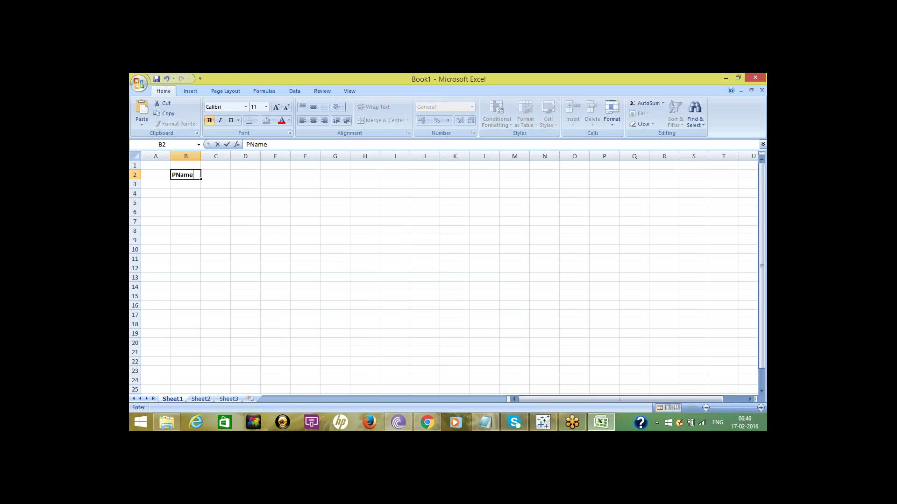
pyautogui.click(218, 175)
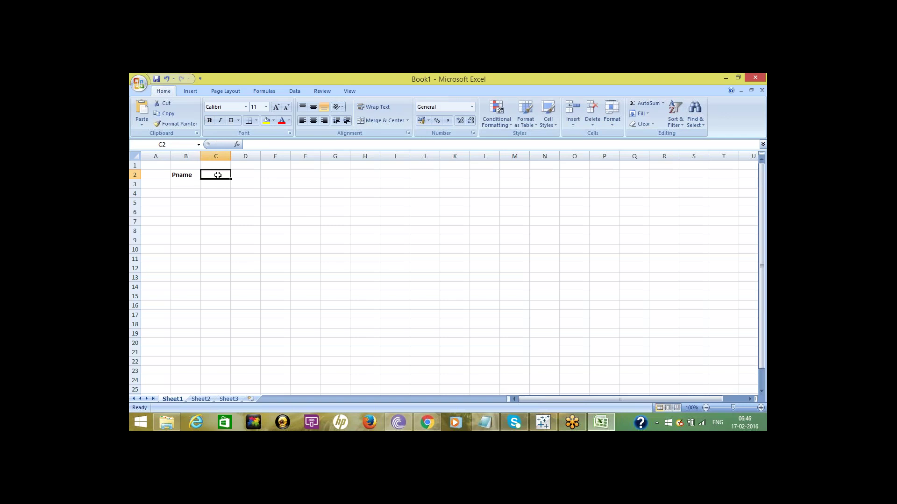
pyautogui.write('Sales')
pyautogui.click(245, 174)
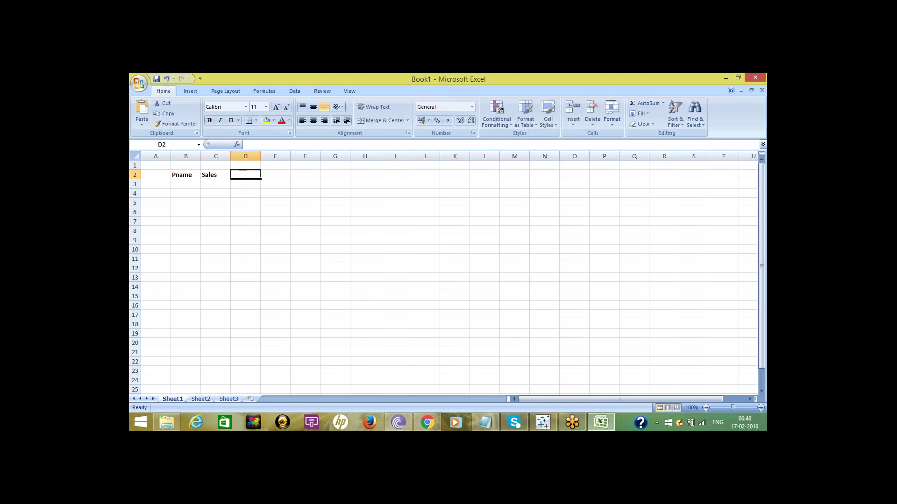
pyautogui.write('Country')
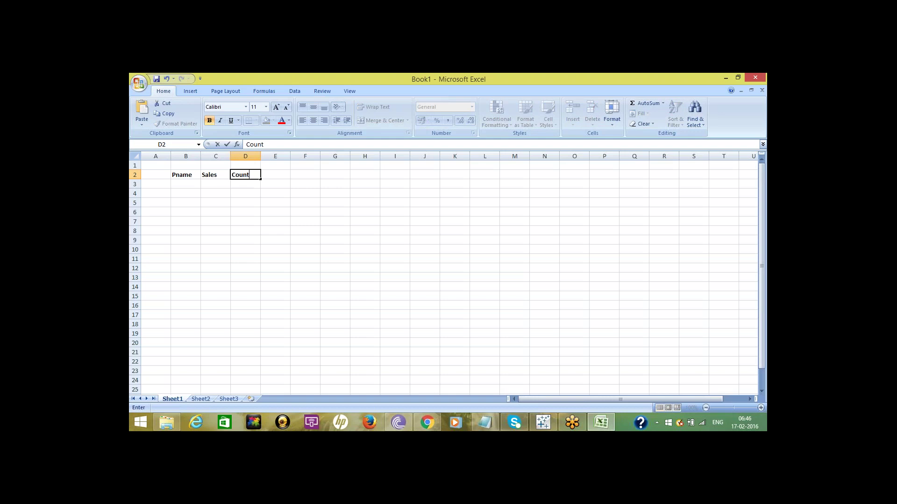
pyautogui.click(186, 184)
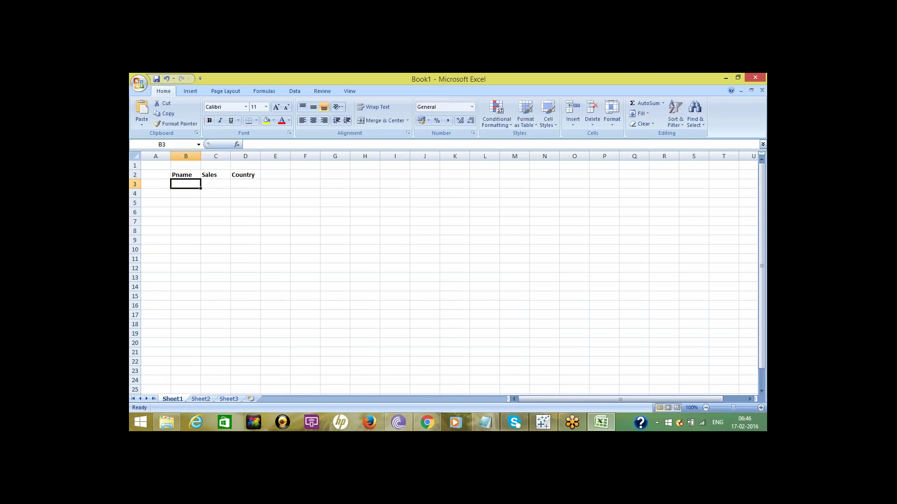
# Fill the first data row in B3:D3 with Pname A, Sales 100 and Country India
pyautogui.write('A')
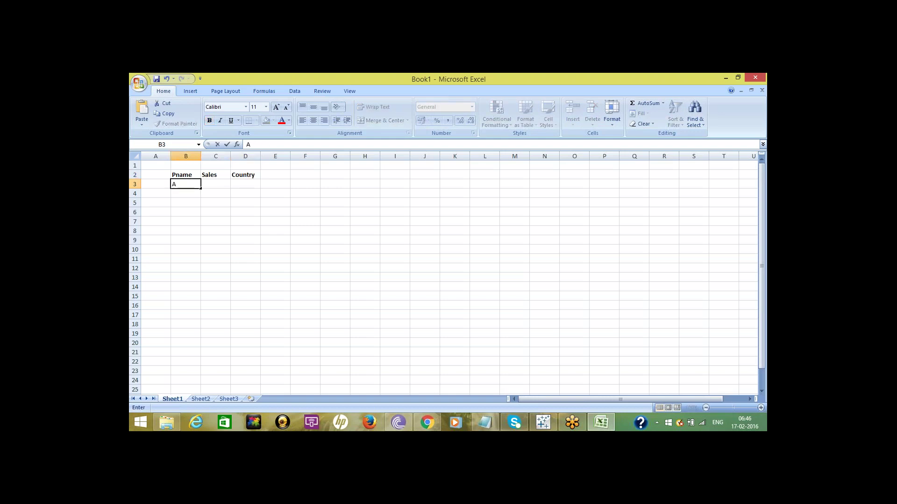
pyautogui.click(212, 184)
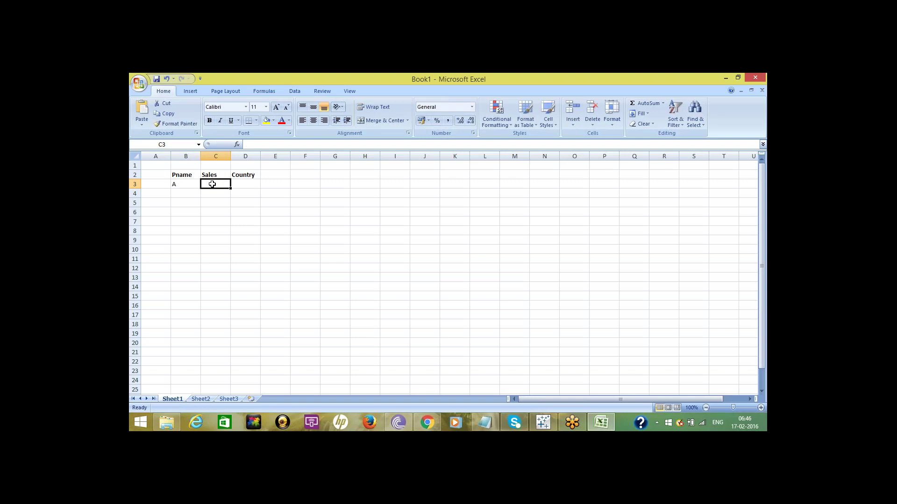
pyautogui.write('100')
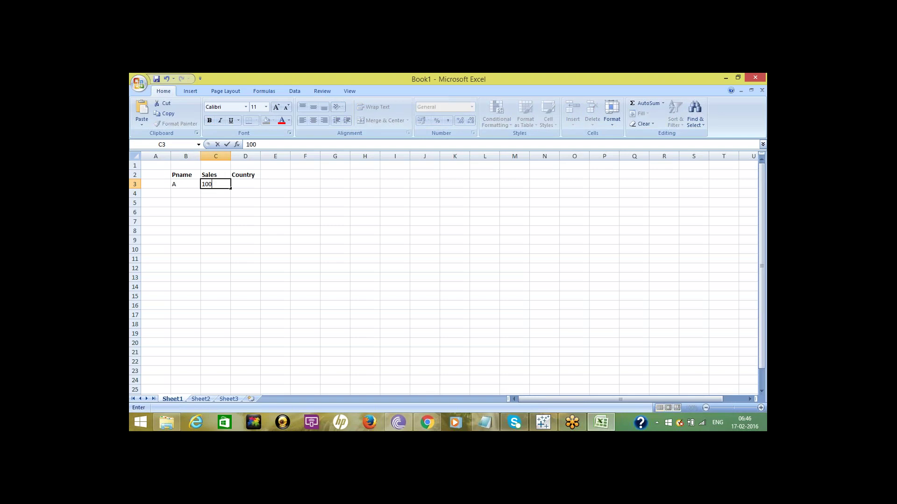
pyautogui.click(243, 185)
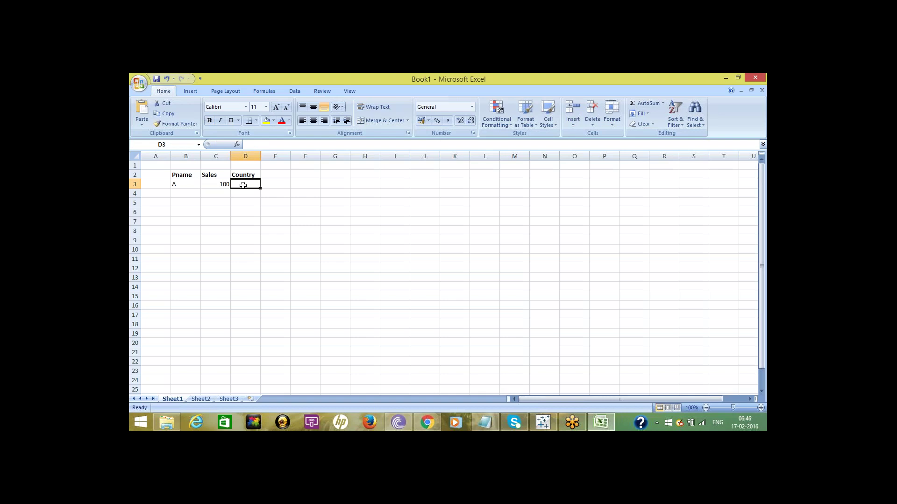
pyautogui.write('India')
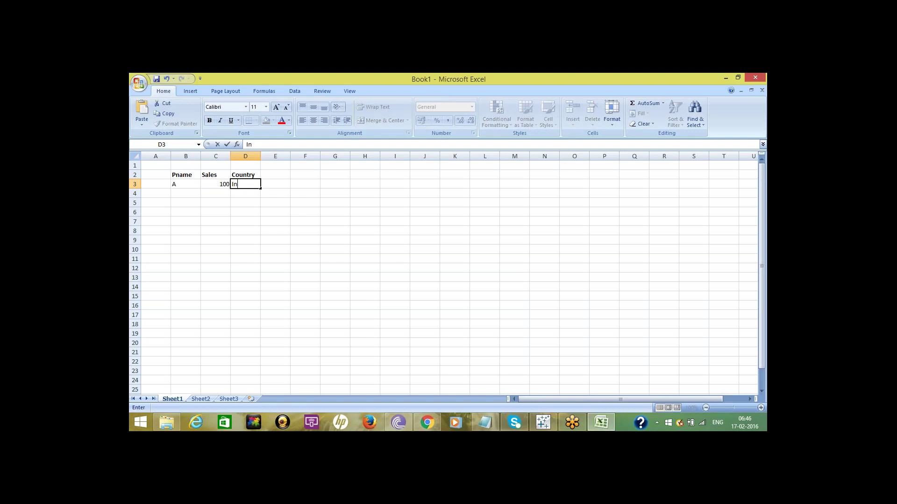
# Add a second record in row 4 with Pname B, Sales 120 and Country India
pyautogui.click(191, 192)
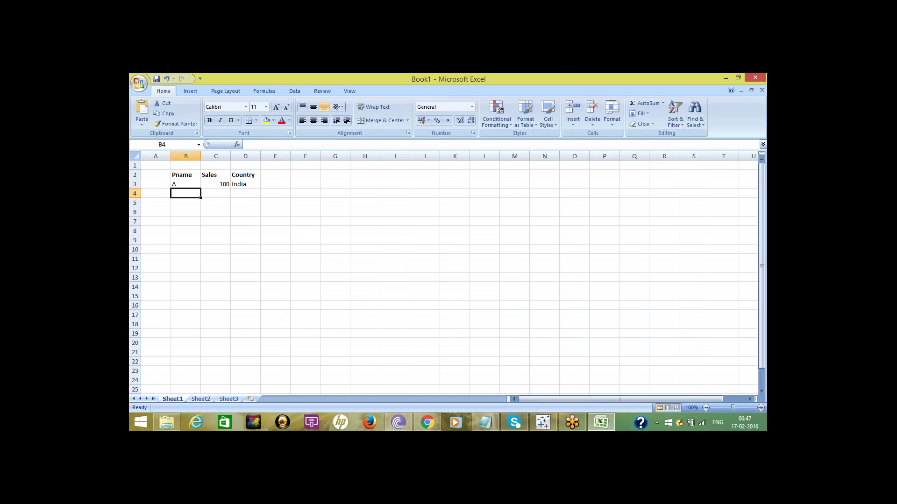
pyautogui.write('B')
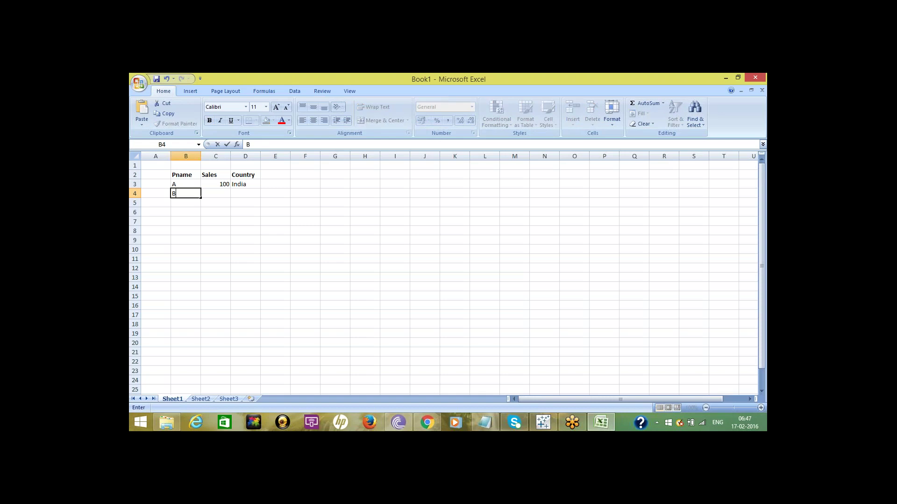
pyautogui.press('Tab')
pyautogui.write('120')
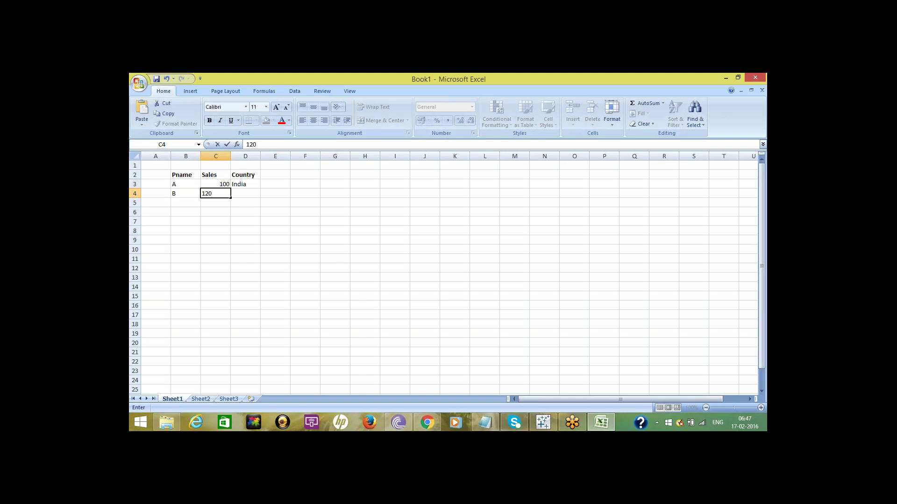
pyautogui.press('Tab')
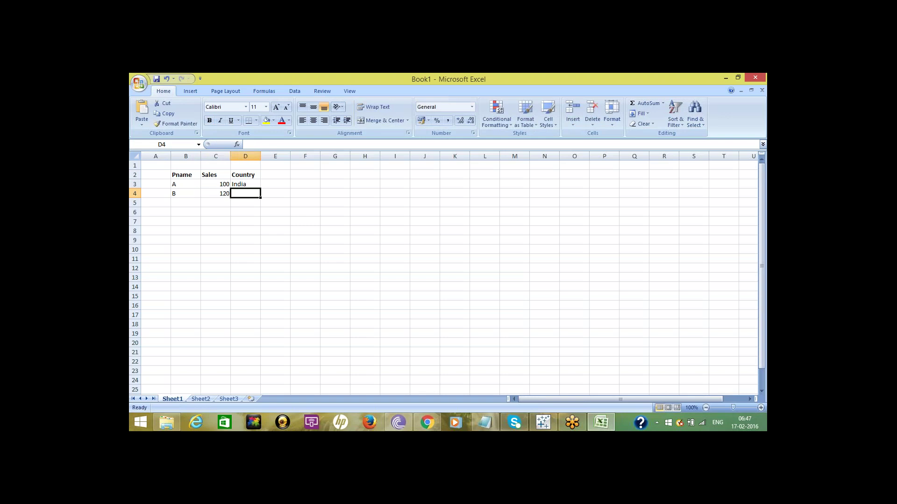
pyautogui.write('India')
pyautogui.press('Return')
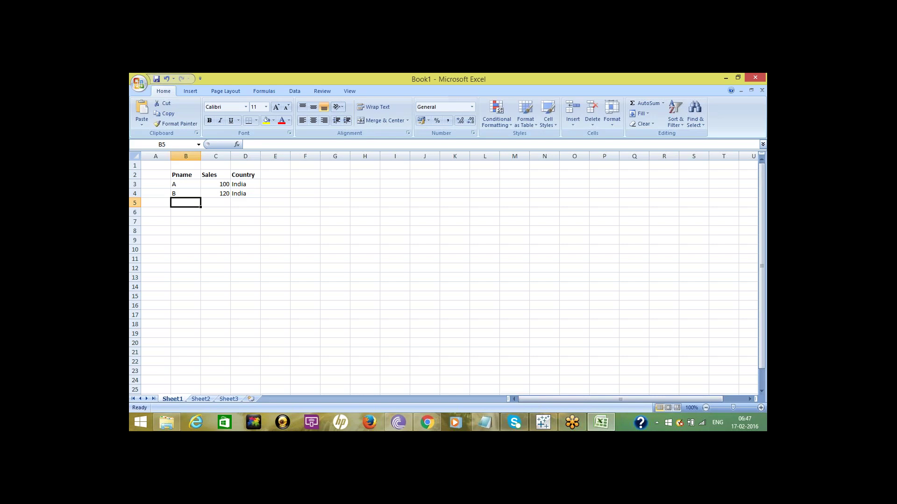
# Add a third record in row 5 with Pname A, Sales 80 and Country US
pyautogui.write('A')
pyautogui.click(215, 203)
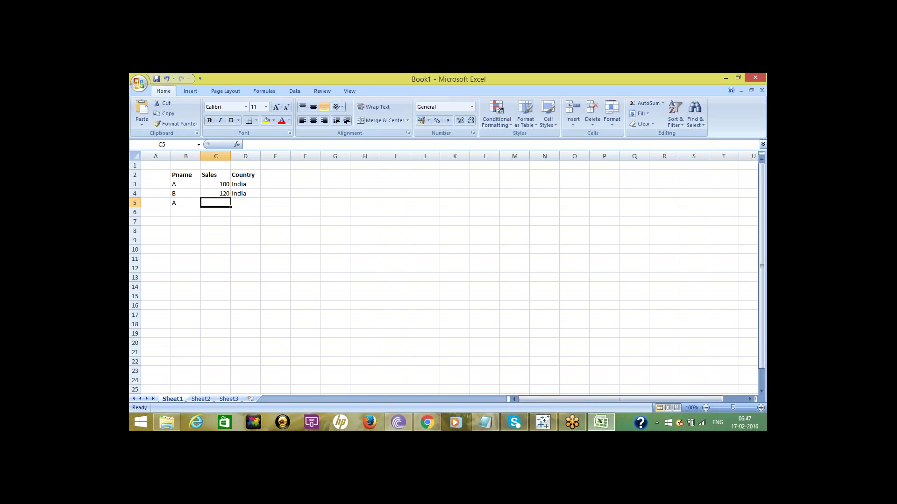
pyautogui.write('80')
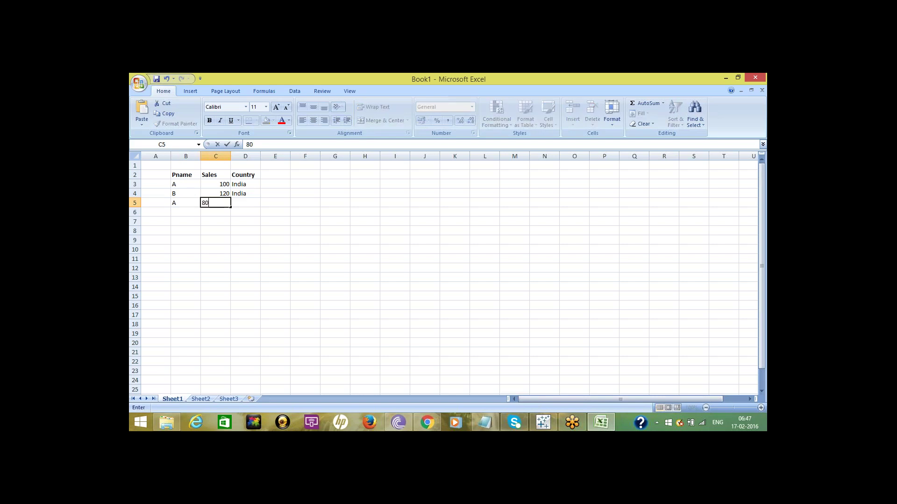
pyautogui.press('Tab')
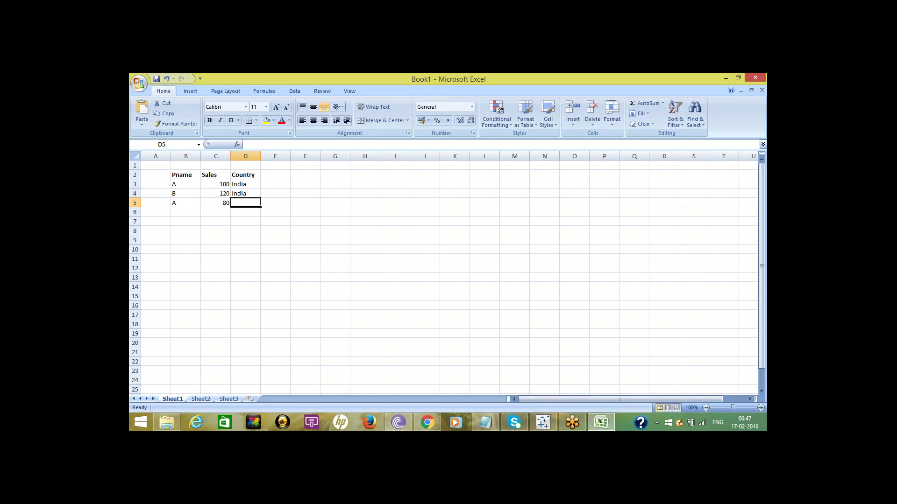
pyautogui.write('US')
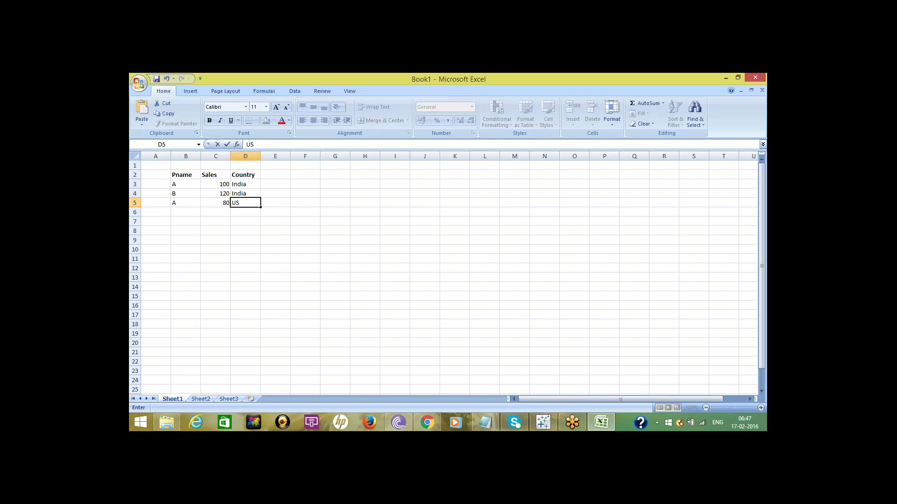
# Add a fourth record in row 6 with Pname B, Sales 130 and Country US
pyautogui.click(181, 211)
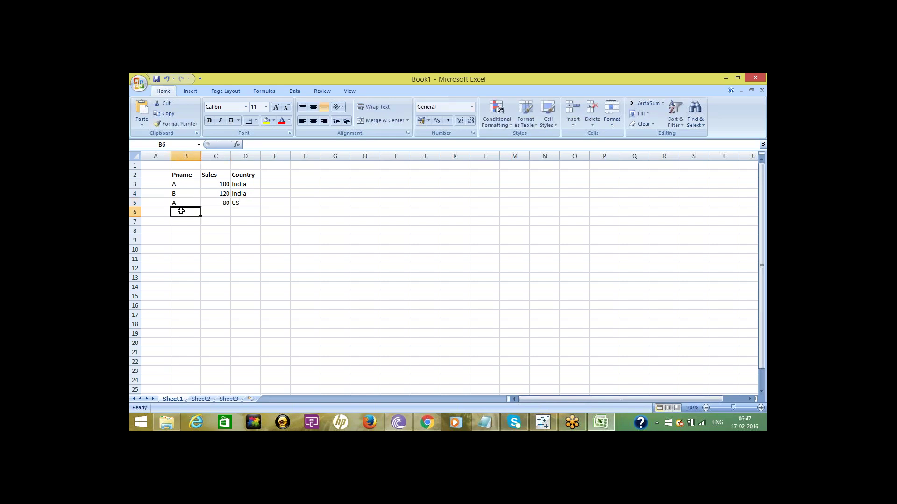
pyautogui.write('B')
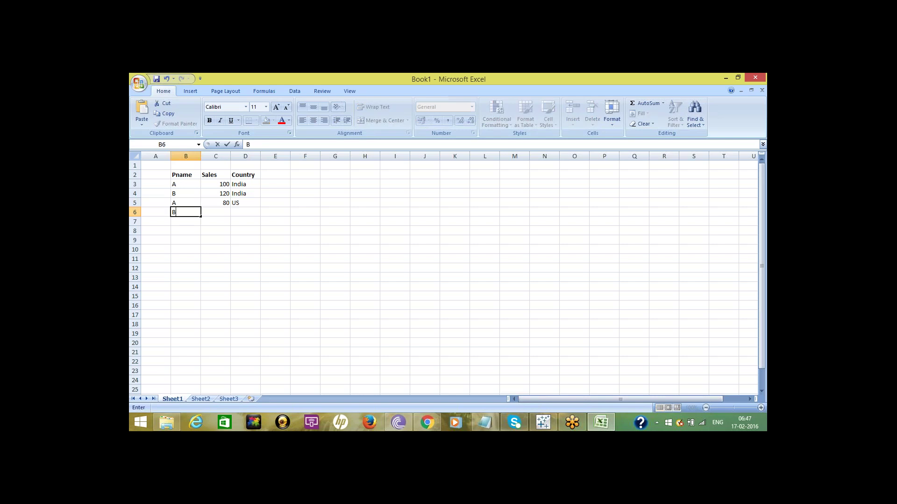
pyautogui.click(216, 212)
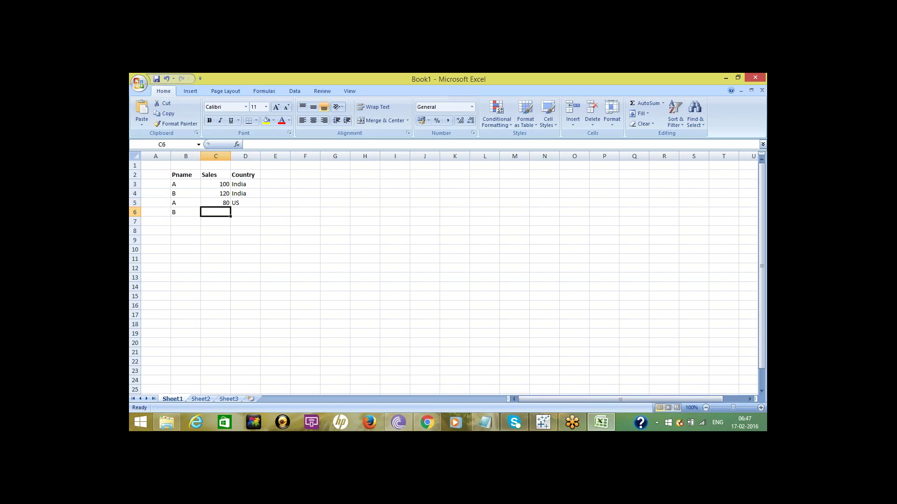
pyautogui.write('130')
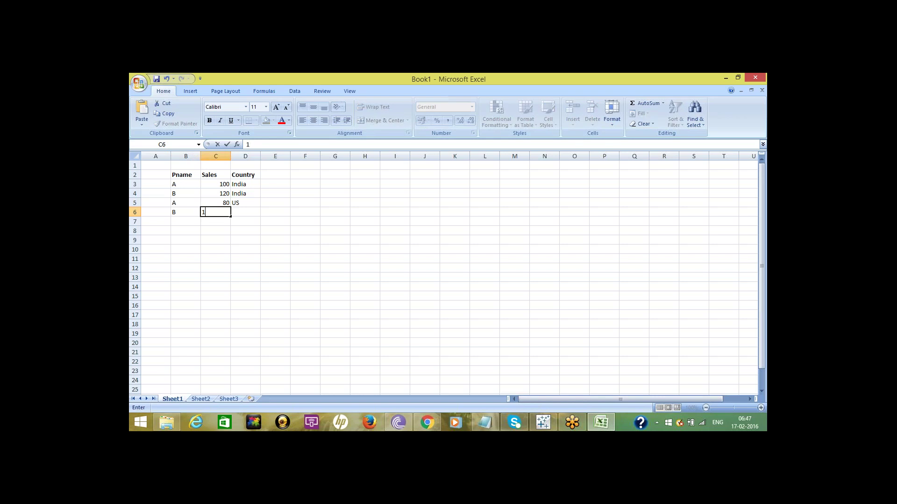
pyautogui.click(245, 212)
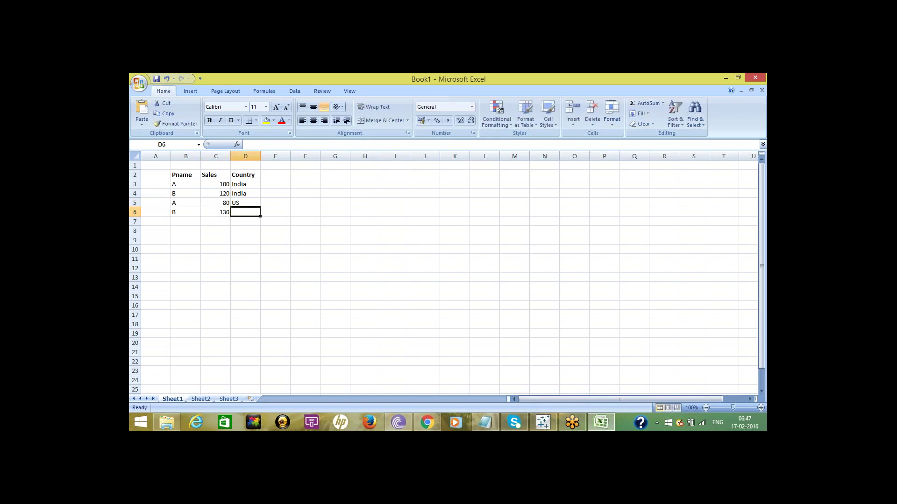
pyautogui.write('US')
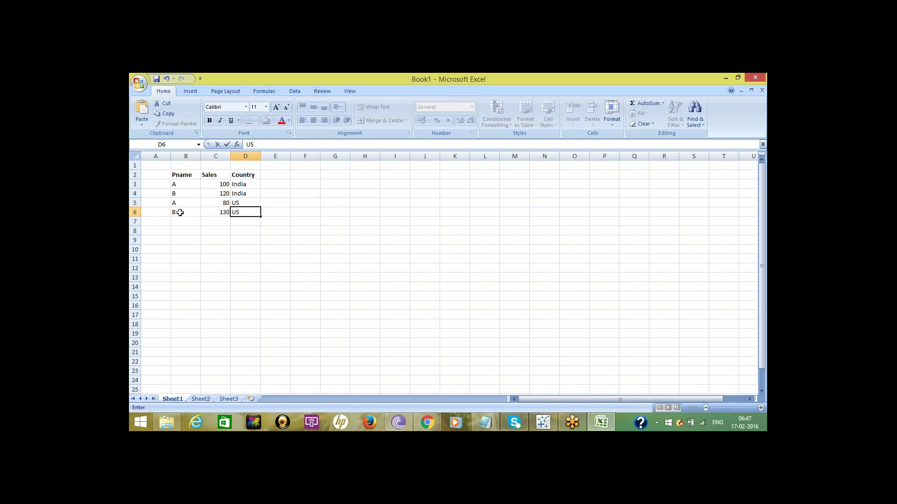
# Add a fifth record in row 7 with Pname C, Sales 180 and Country India
pyautogui.click(179, 222)
pyautogui.write('C')
pyautogui.press('Tab')
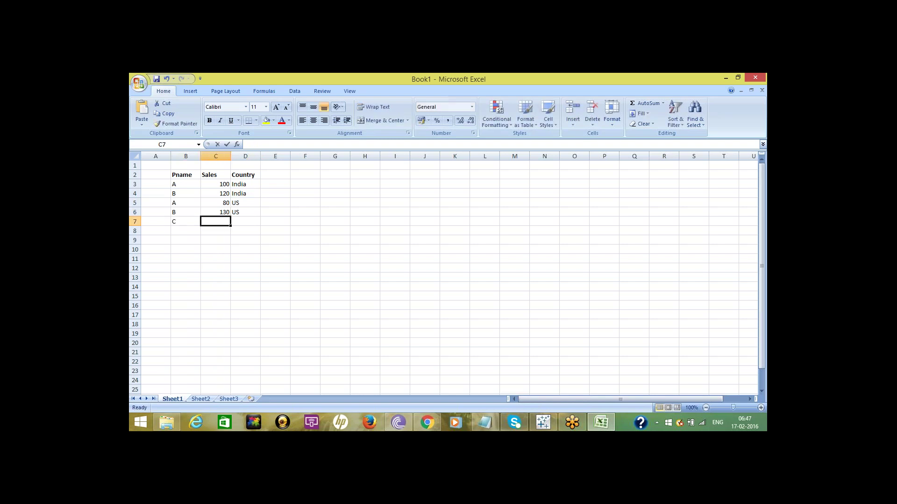
pyautogui.write('180')
pyautogui.press('Tab')
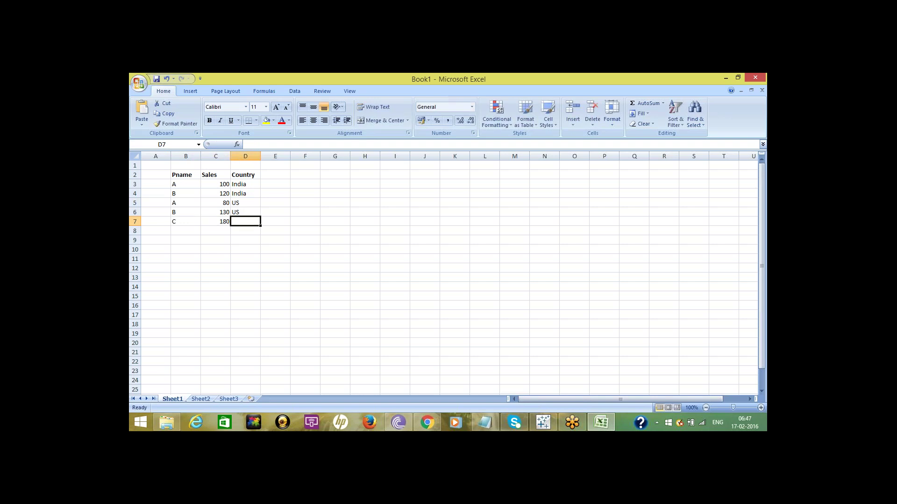
pyautogui.write('India')
pyautogui.press('Return')
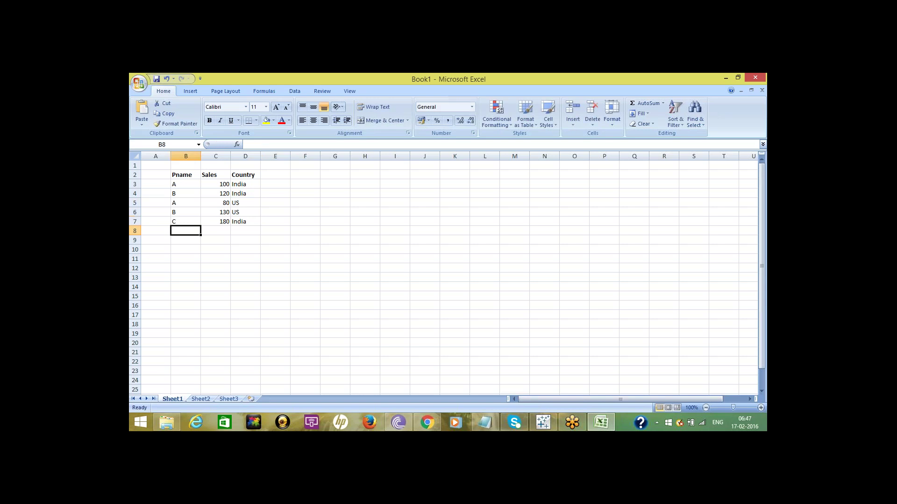
# Add a sixth record in row 8 with Pname C, Sales 40 and Country US
pyautogui.write('C')
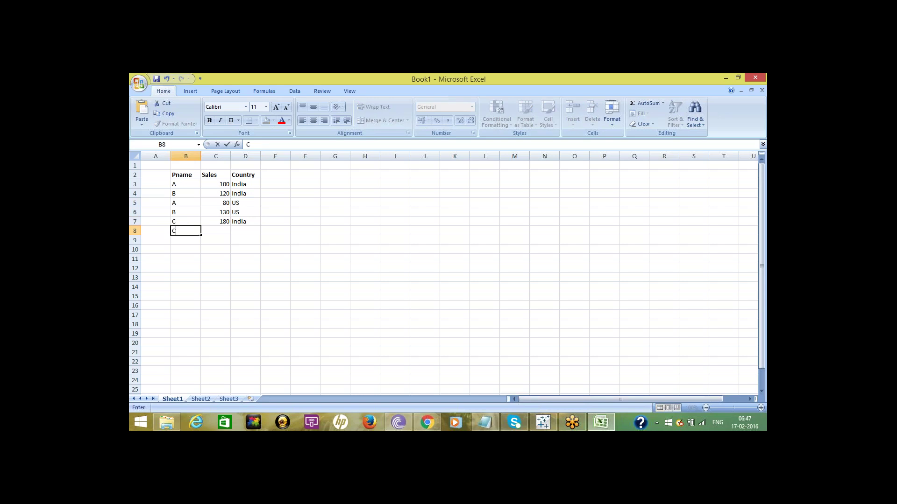
pyautogui.press('Tab')
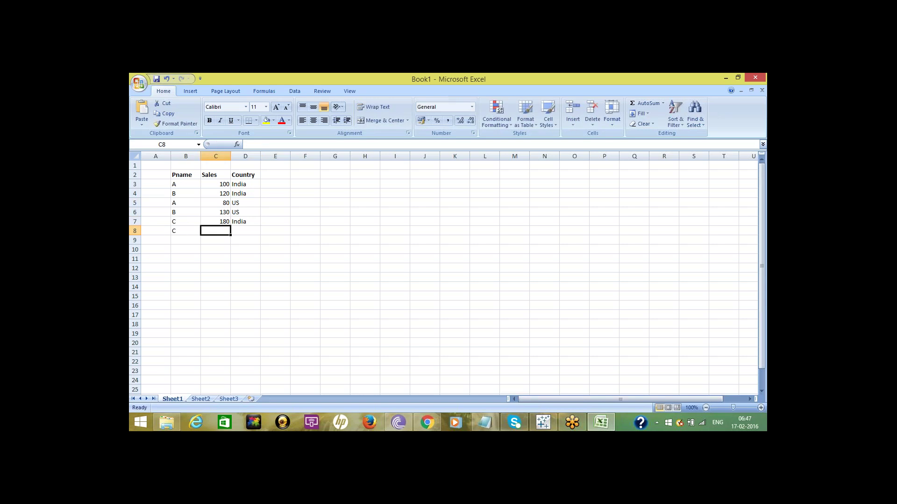
pyautogui.write('40')
pyautogui.press('Tab')
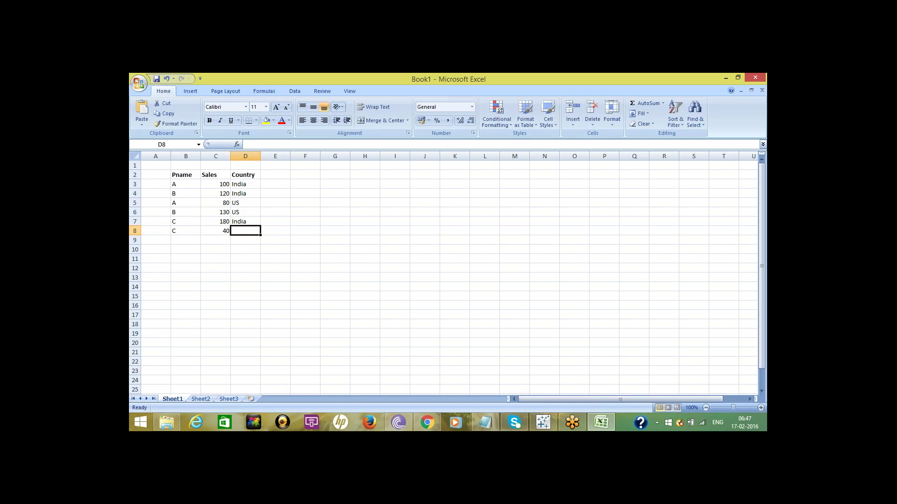
pyautogui.write('US')
pyautogui.press('Return')
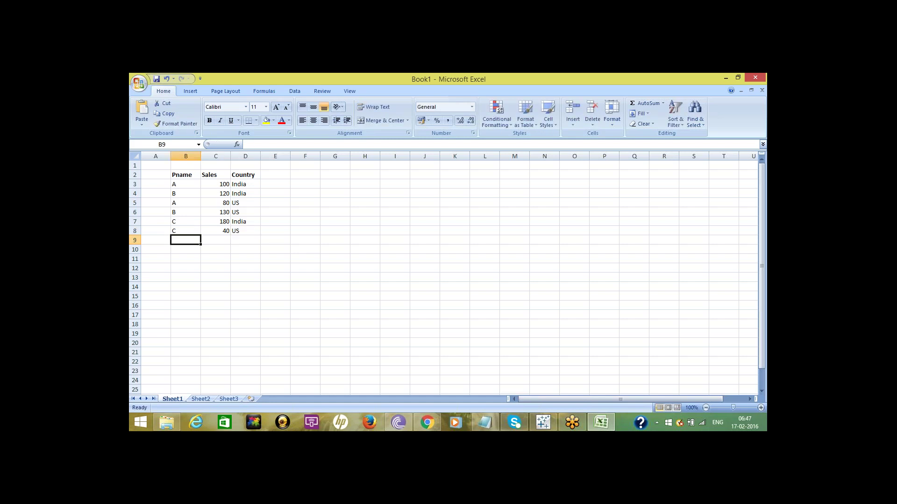
# Apply All Borders to the whole table in B2:D8, including the header row
pyautogui.click(175, 174)
pyautogui.hotkey('shift', 'Right')
pyautogui.hotkey('shift', 'Right')
pyautogui.hotkey('shift', 'Down')
pyautogui.hotkey('shift', 'Down')
pyautogui.hotkey('shift', 'Down')
pyautogui.hotkey('shift', 'Down')
pyautogui.hotkey('shift', 'Down')
pyautogui.hotkey('shift', 'Down')
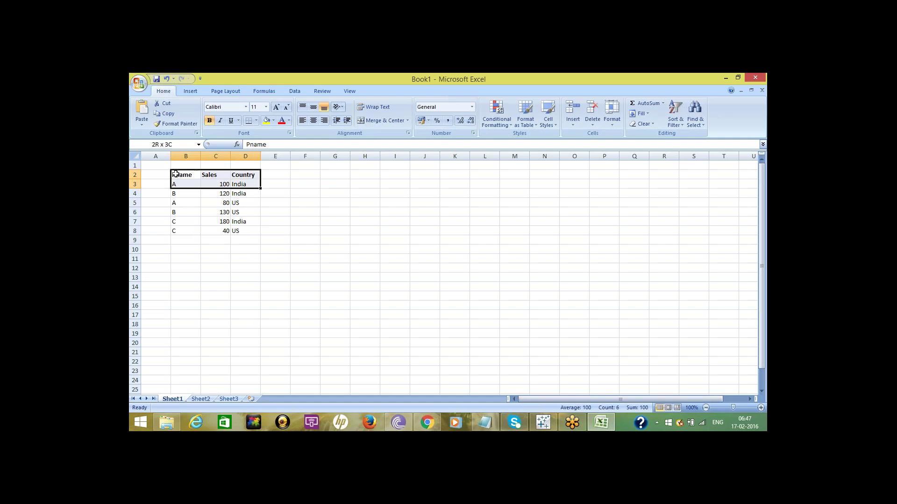
pyautogui.click(256, 120)
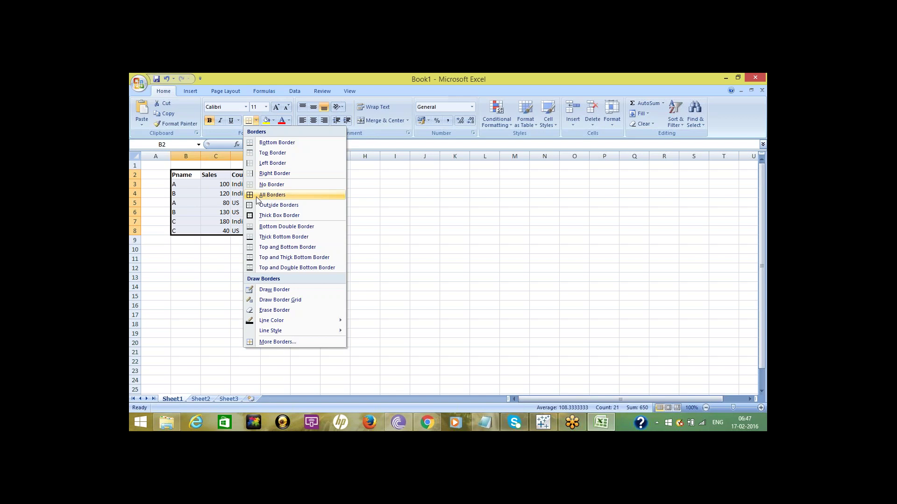
pyautogui.click(276, 195)
pyautogui.click(220, 264)
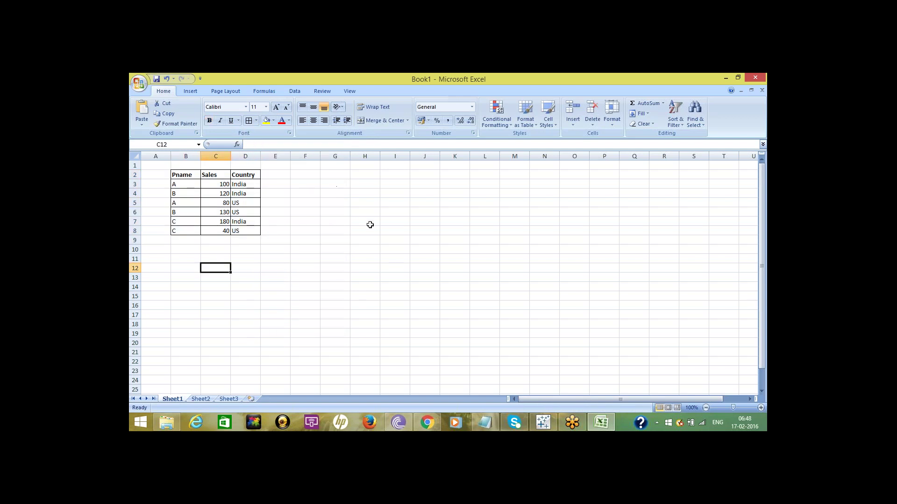
# Enter the label "India Sales" in cell F2 beside the table
pyautogui.click(297, 175)
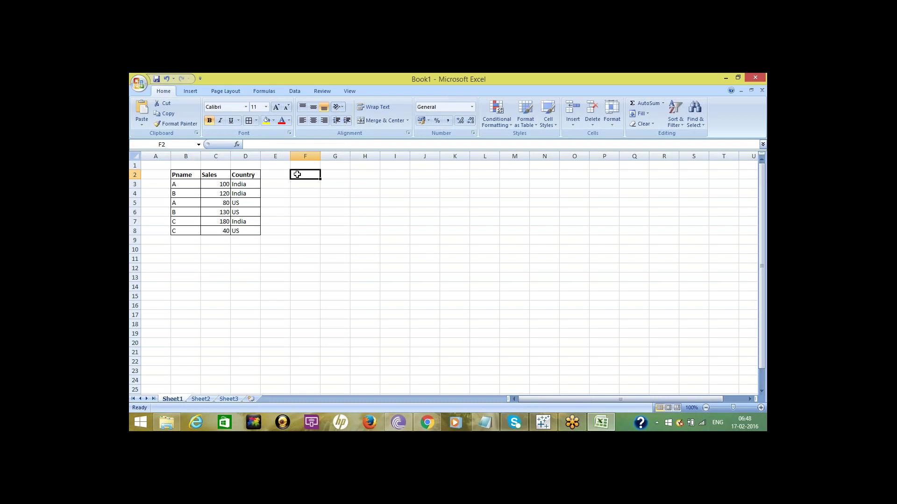
pyautogui.write('IndiA')
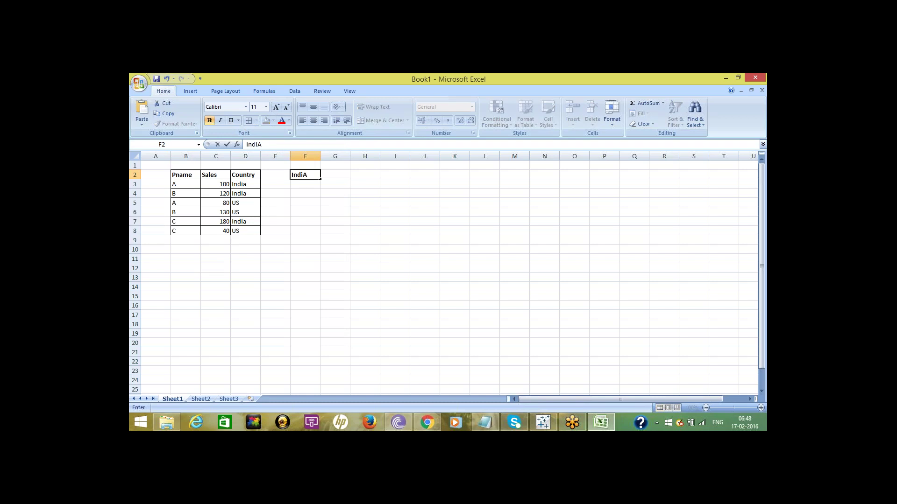
pyautogui.press('BackSpace')
pyautogui.press('BackSpace')
pyautogui.press('BackSpace')
pyautogui.write('INDIA')
pyautogui.press('BackSpace')
pyautogui.press('BackSpace')
pyautogui.press('BackSpace')
pyautogui.press('BackSpace')
pyautogui.write('ndia Sales')
pyautogui.press('Return')
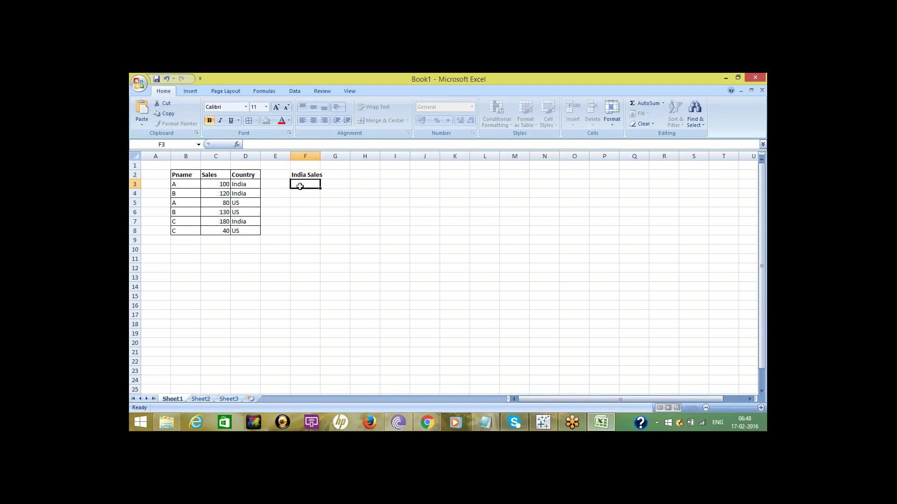
# Enter the label "Filter 1" in cell F1 above India Sales and "Filter 2" in cell F4
pyautogui.click(303, 167)
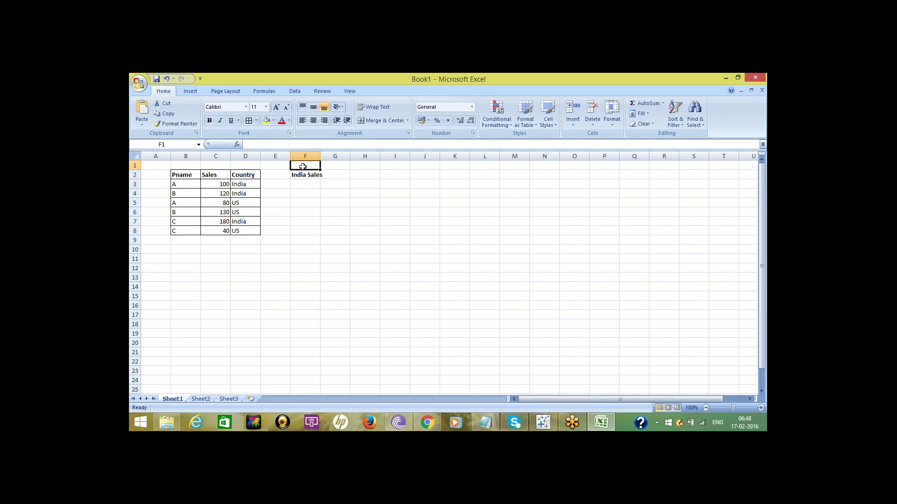
pyautogui.write('Filte')
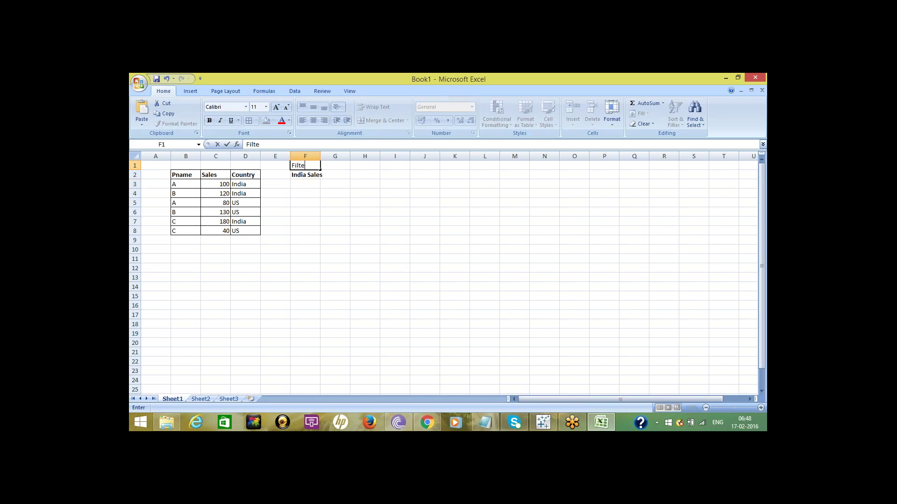
pyautogui.write('r 1')
pyautogui.click(301, 196)
pyautogui.write('Filt')
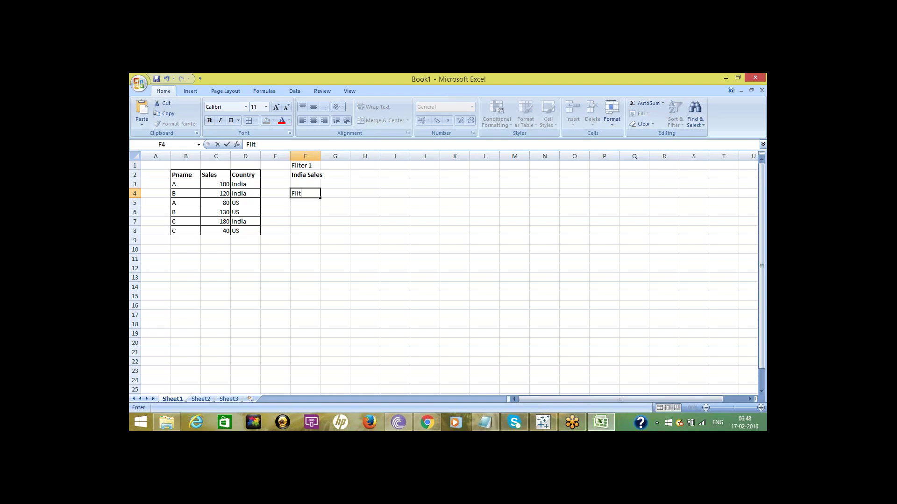
pyautogui.write('er 2')
# Enter the bold label "Top 2 Products" in cell F5 under Filter 2
pyautogui.click(301, 205)
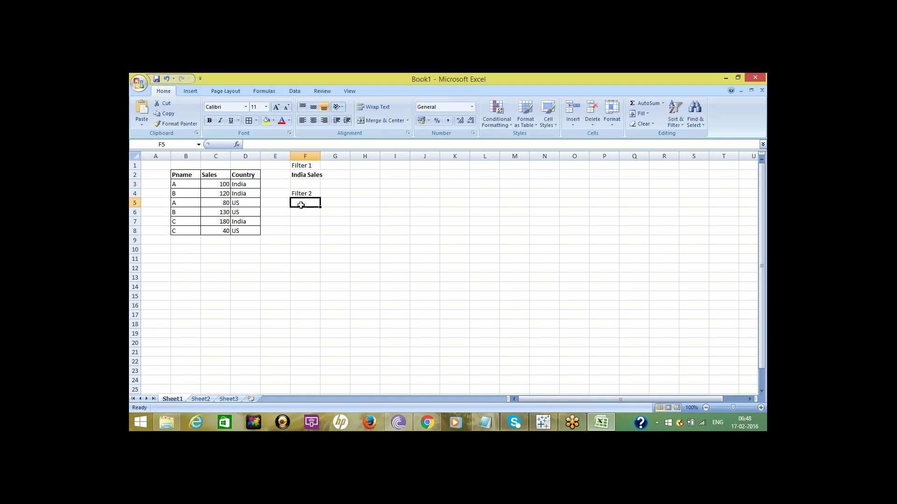
pyautogui.hotkey('ctrl', 'b')
pyautogui.write('Top 2')
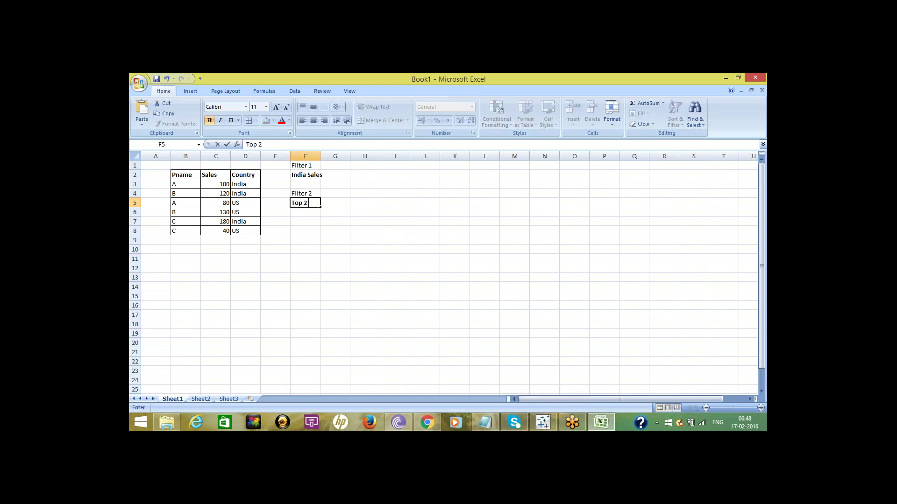
pyautogui.write(' Products')
pyautogui.click(305, 220)
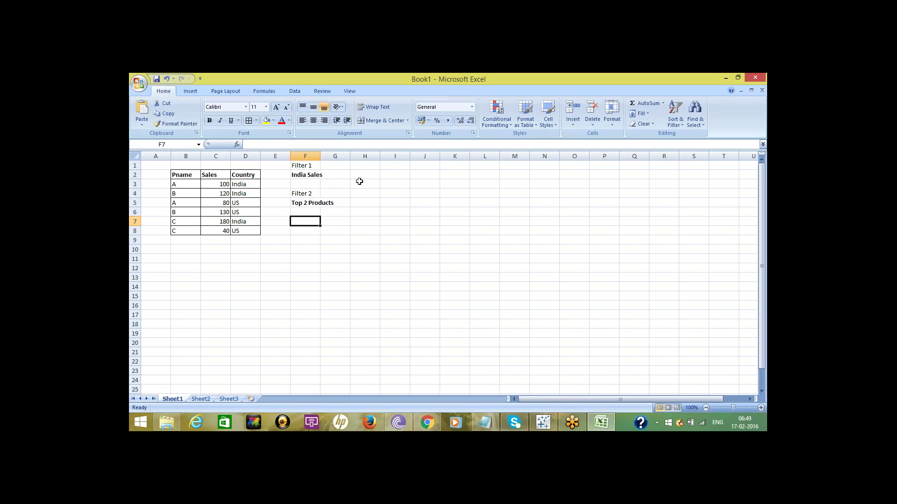
# Copy the header row and the first two India records, B2:D4, to the range starting at I2
pyautogui.click(180, 174)
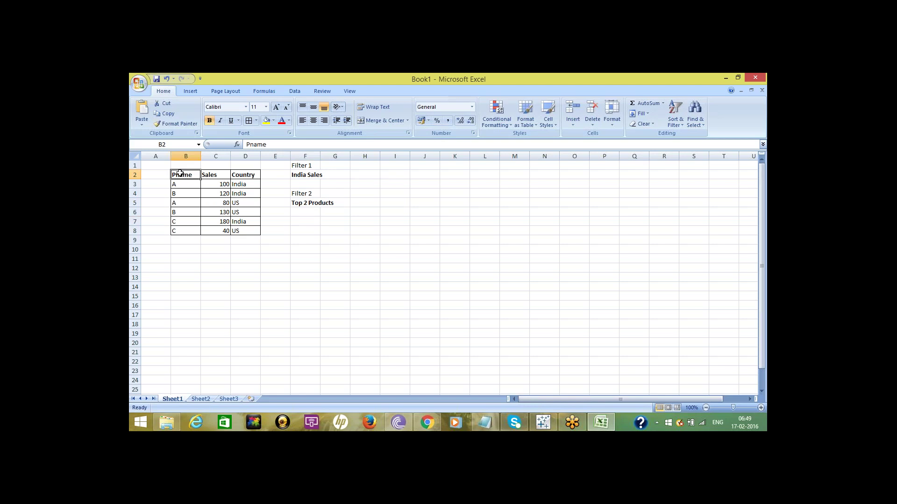
pyautogui.hotkey('shift', 'Right')
pyautogui.hotkey('shift', 'Right')
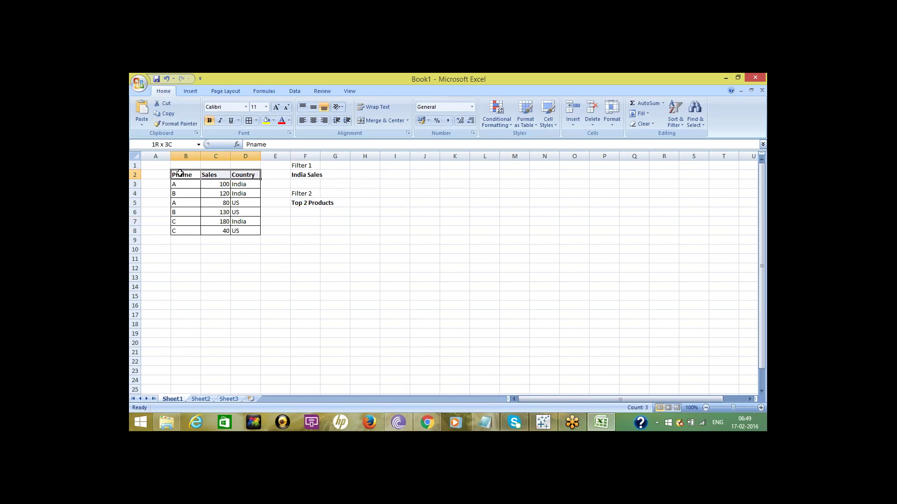
pyautogui.hotkey('shift', 'Down')
pyautogui.hotkey('shift', 'Down')
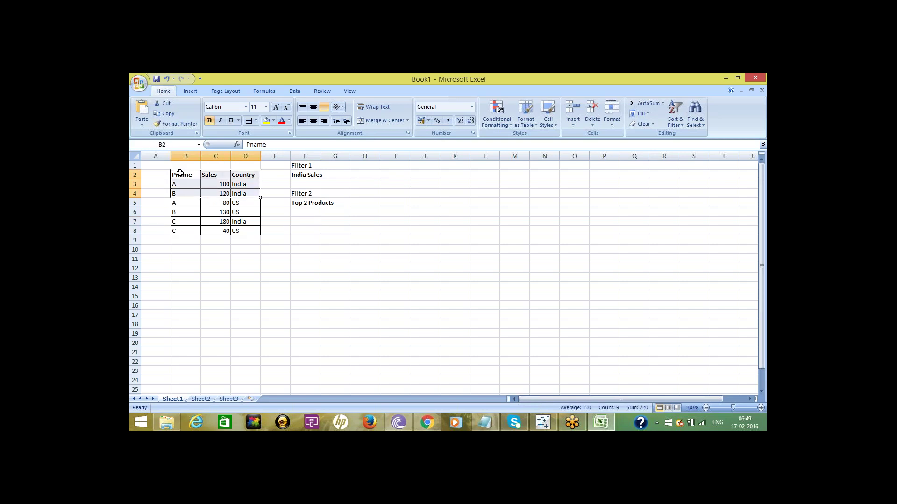
pyautogui.hotkey('ctrl', 'c')
pyautogui.click(392, 177)
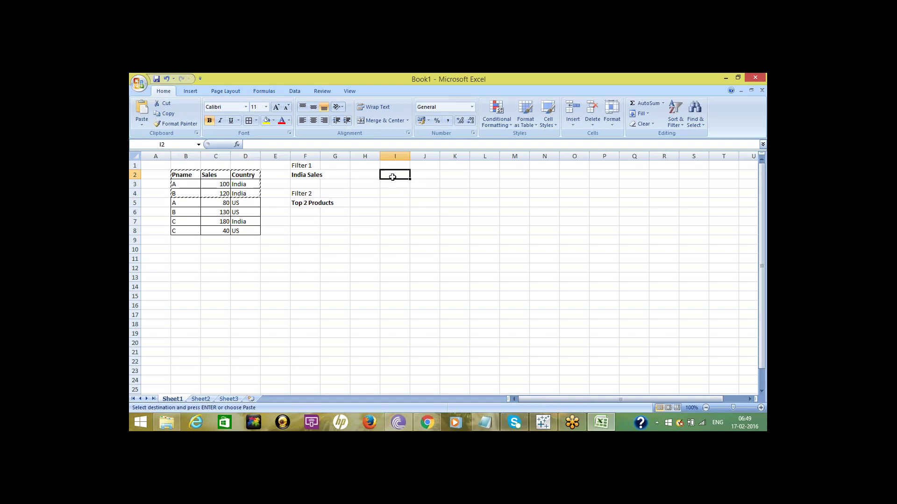
pyautogui.hotkey('ctrl', 'v')
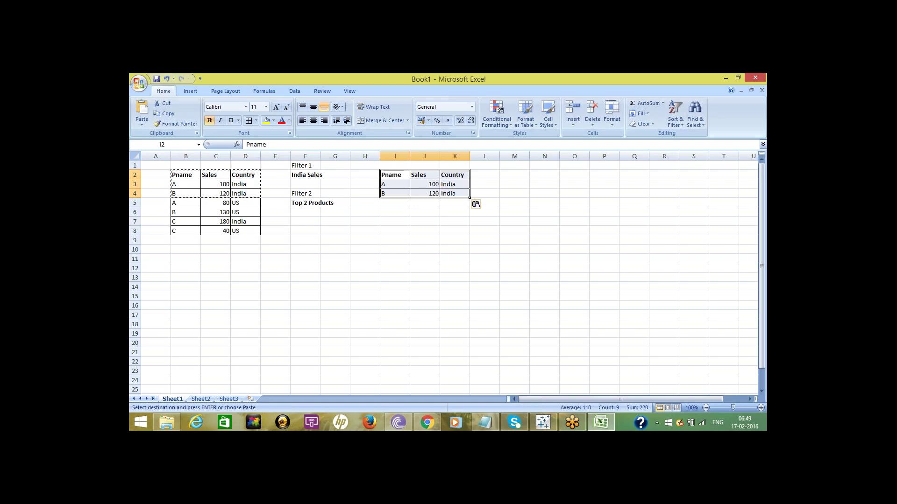
# Copy product C's India record in B7:D7 to row 5 of the second table, starting at I5
pyautogui.click(178, 222)
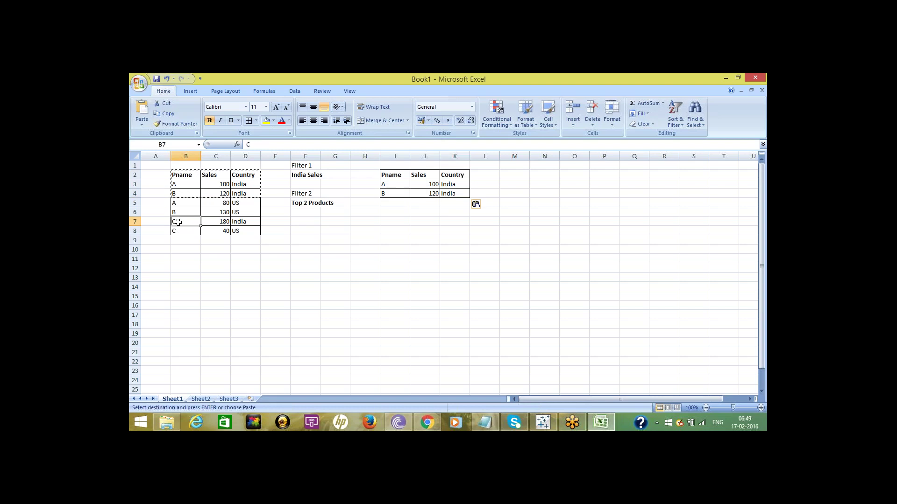
pyautogui.hotkey('shift', 'Right')
pyautogui.hotkey('shift', 'Right')
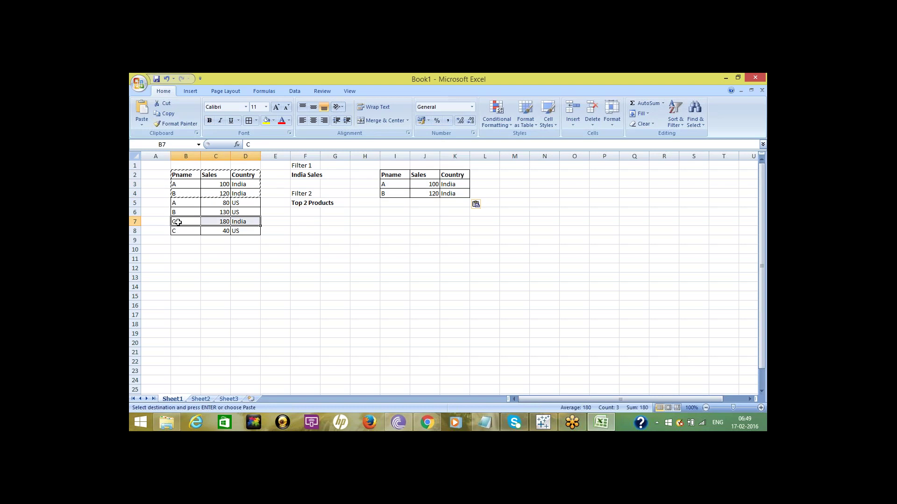
pyautogui.hotkey('ctrl', 'c')
pyautogui.click(393, 204)
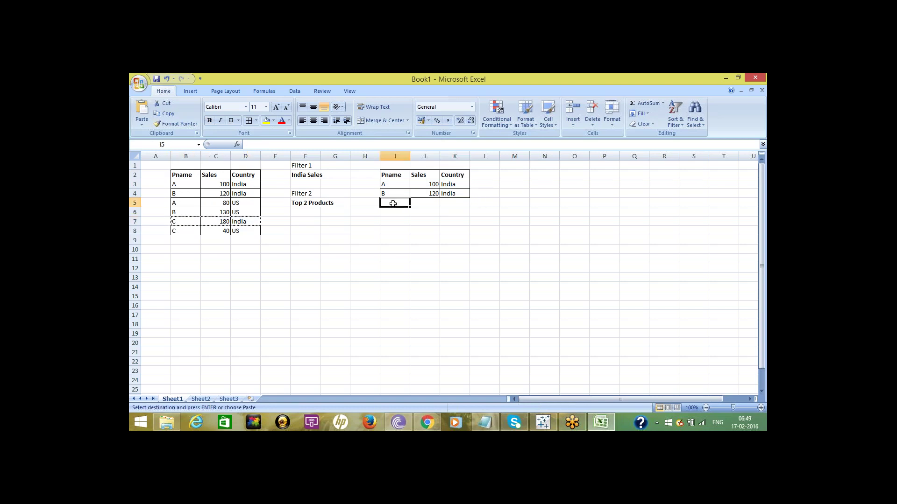
pyautogui.hotkey('ctrl', 'v')
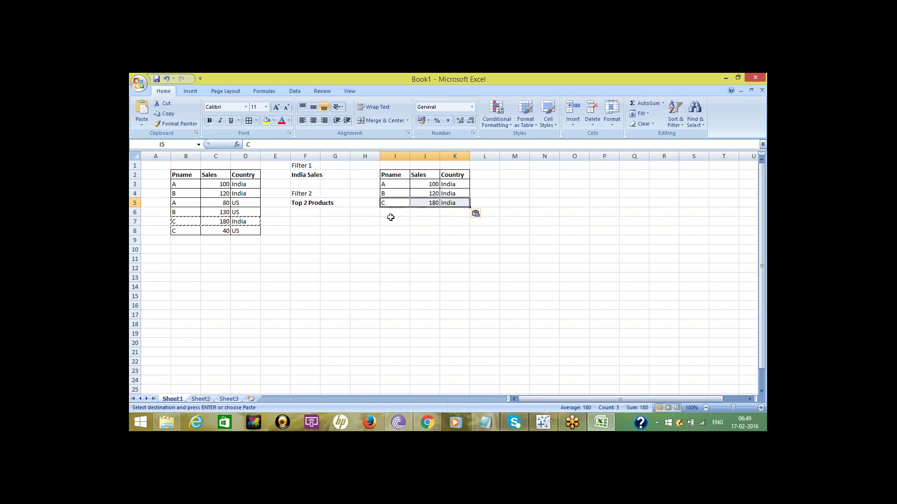
pyautogui.click(394, 220)
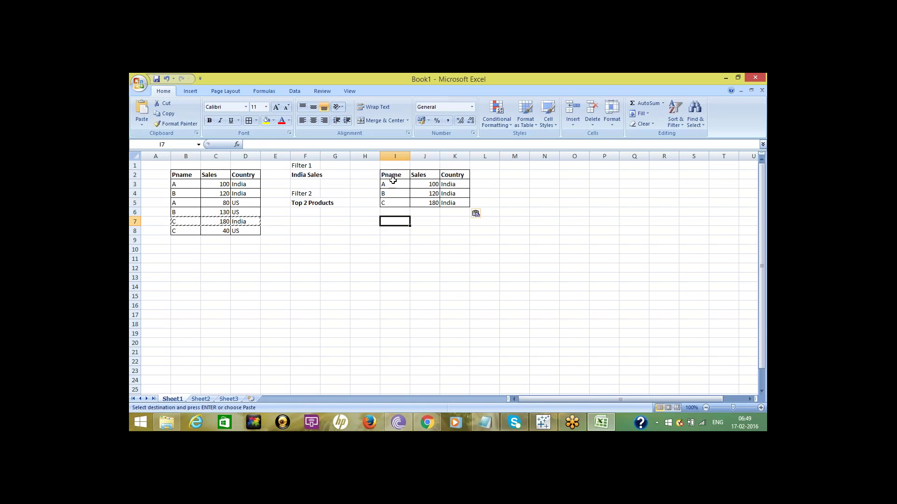
# Enter the title "India Sales" in cell I1 above the copied India records
pyautogui.click(393, 165)
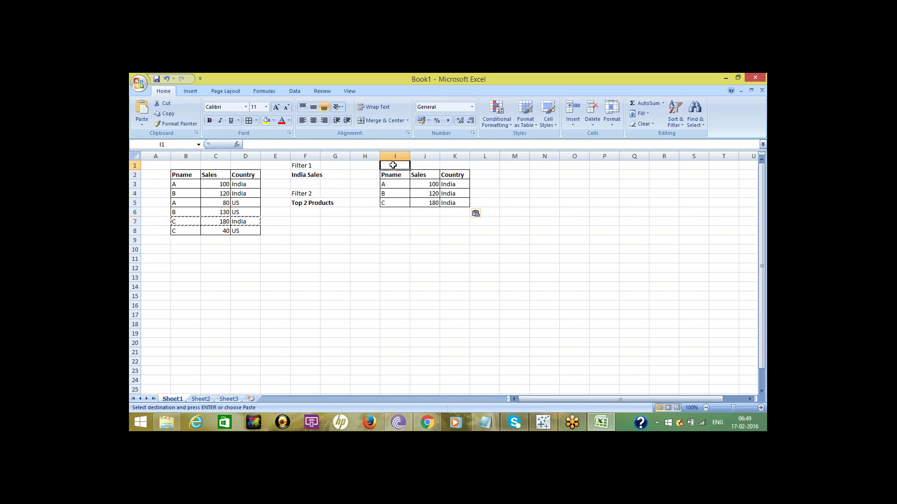
pyautogui.press('Escape')
pyautogui.write('India Sales')
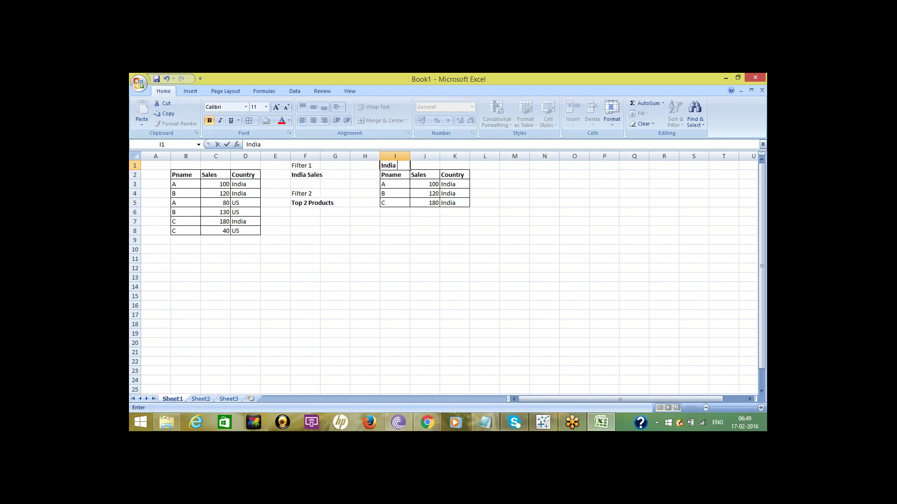
pyautogui.click(404, 242)
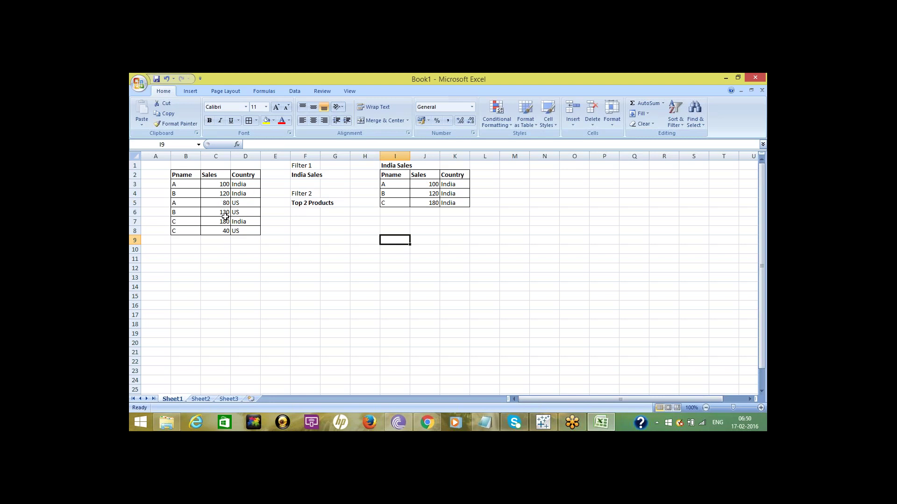
# Copy the header row B2:D2 to I8 to start another table below the India Sales table
pyautogui.click(177, 175)
pyautogui.hotkey('shift', 'Right')
pyautogui.hotkey('shift', 'Right')
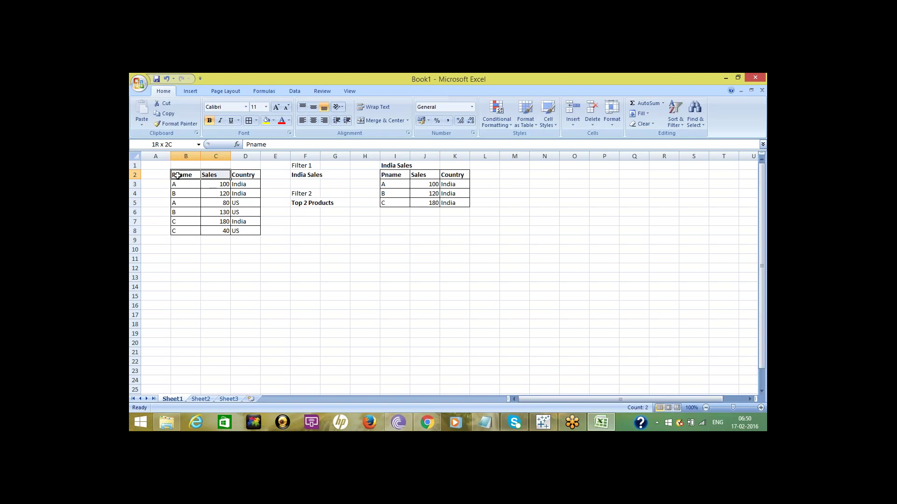
pyautogui.hotkey('ctrl', 'c')
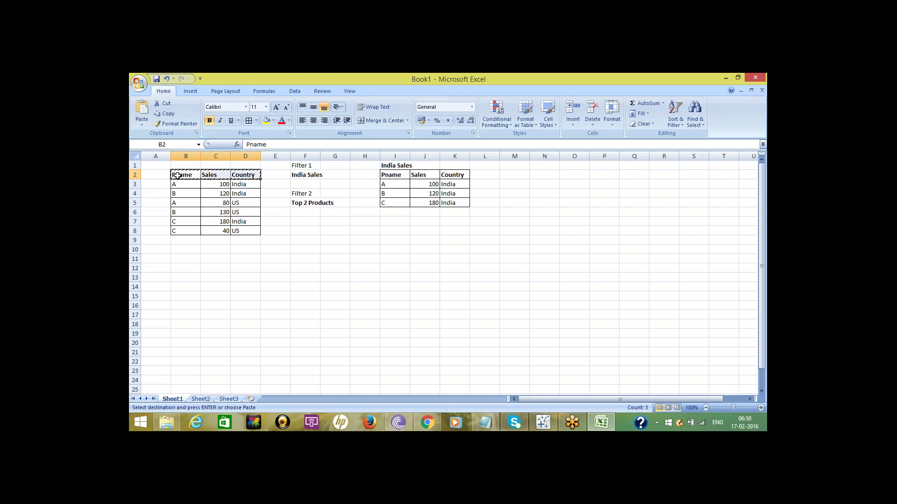
pyautogui.click(519, 175)
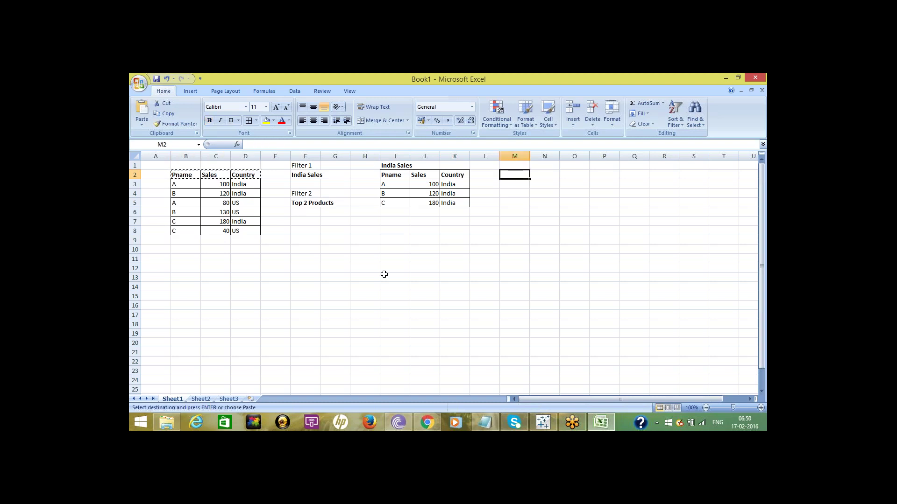
pyautogui.click(394, 232)
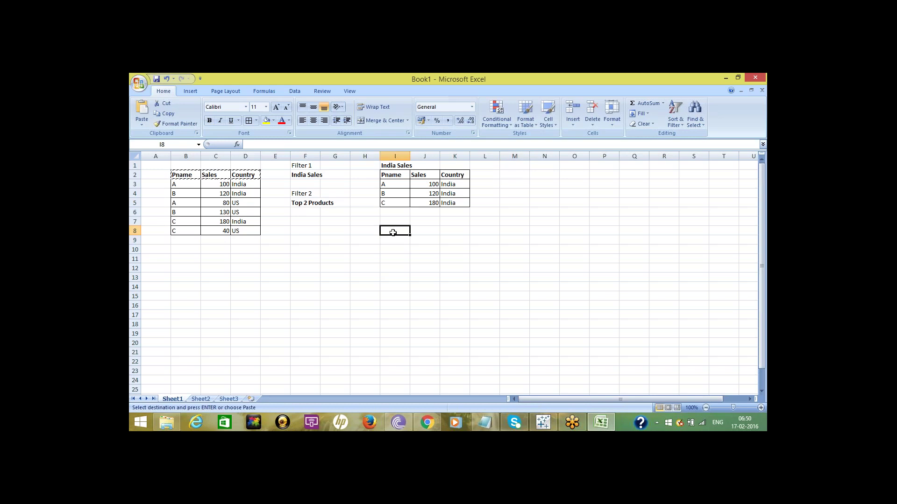
pyautogui.hotkey('ctrl', 'v')
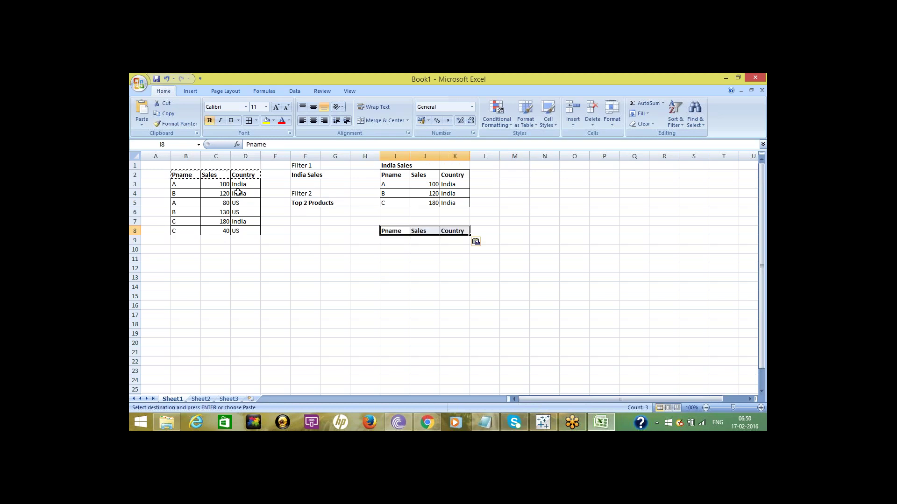
# Copy the two highest sales records, B6:D7, beneath the new header row, starting at I9
pyautogui.click(179, 213)
pyautogui.hotkey('shift', 'Right')
pyautogui.hotkey('shift', 'Right')
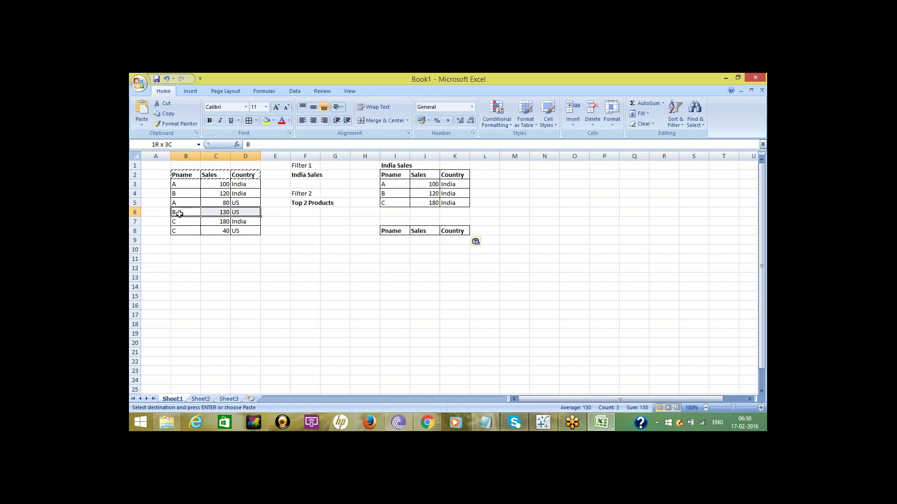
pyautogui.hotkey('shift', 'Down')
pyautogui.hotkey('ctrl', 'c')
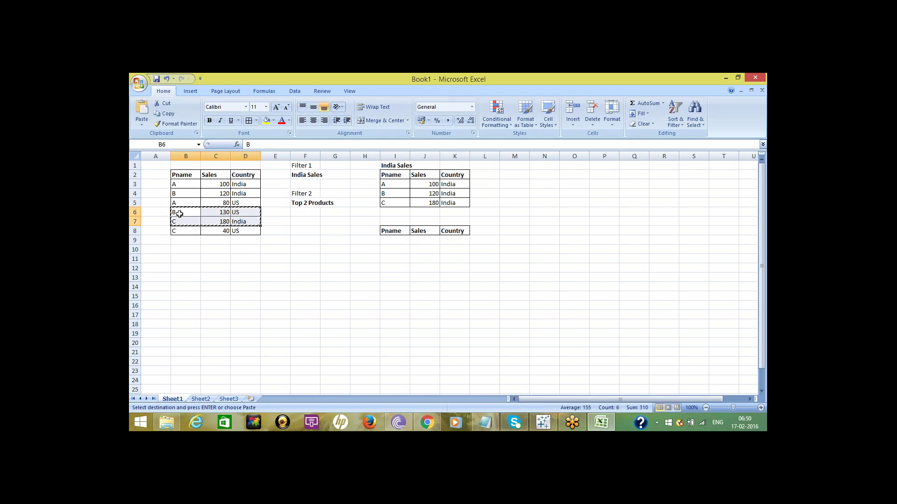
pyautogui.click(393, 239)
pyautogui.hotkey('ctrl', 'v')
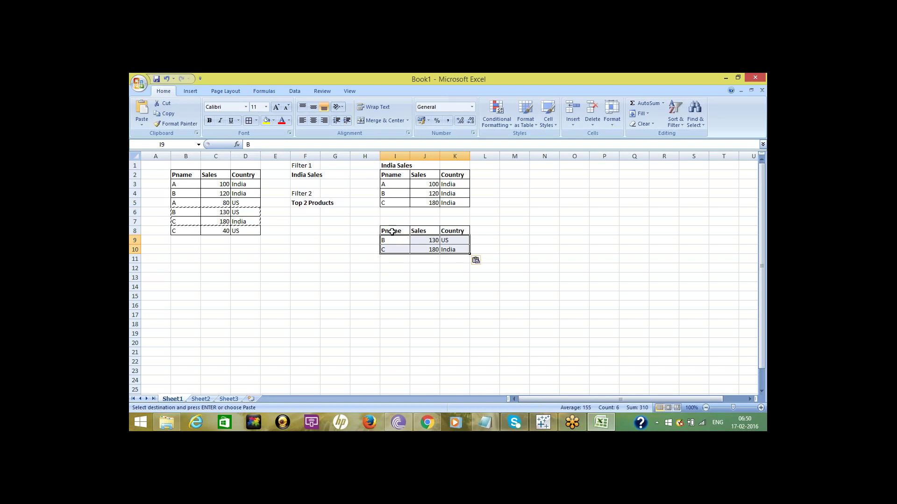
# Enter the title "Top 2 Products" in cell I7 above the lower table
pyautogui.click(388, 219)
pyautogui.press('Escape')
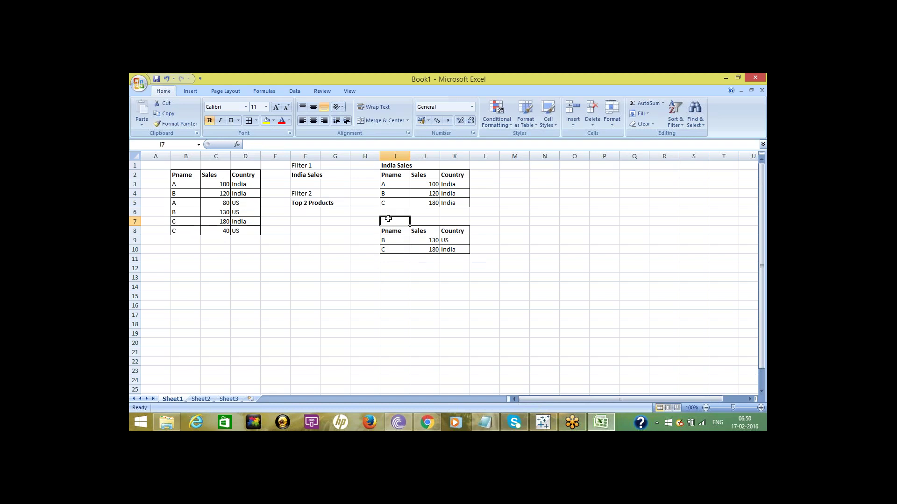
pyautogui.write('Top 2')
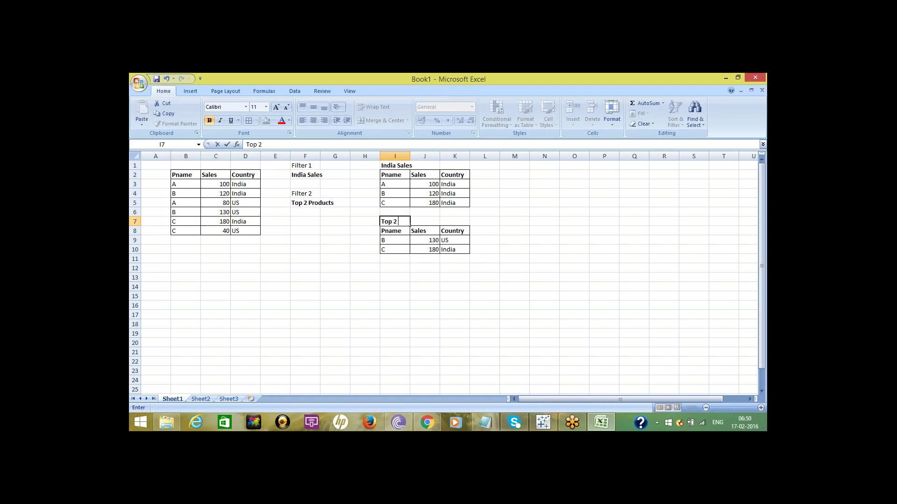
pyautogui.write(' Products')
pyautogui.click(413, 277)
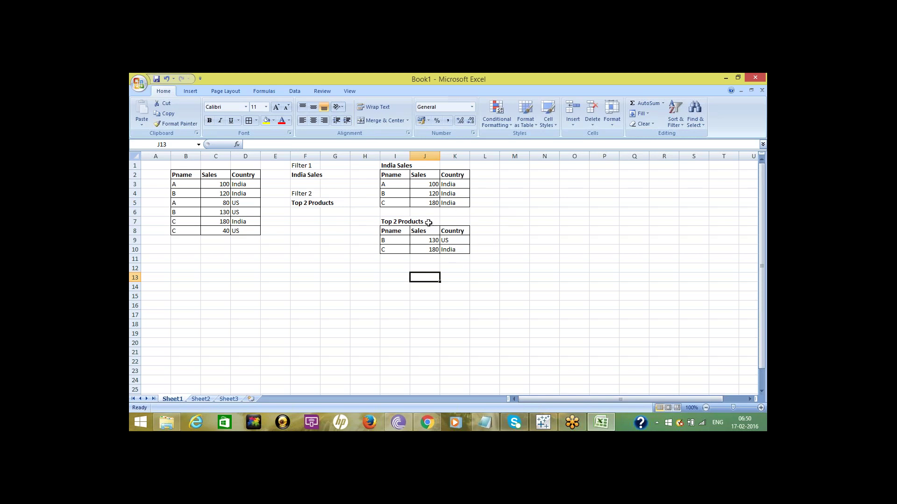
# Enter the label "OutPut" in cell N5, to the right of the two filtered tables
pyautogui.click(516, 213)
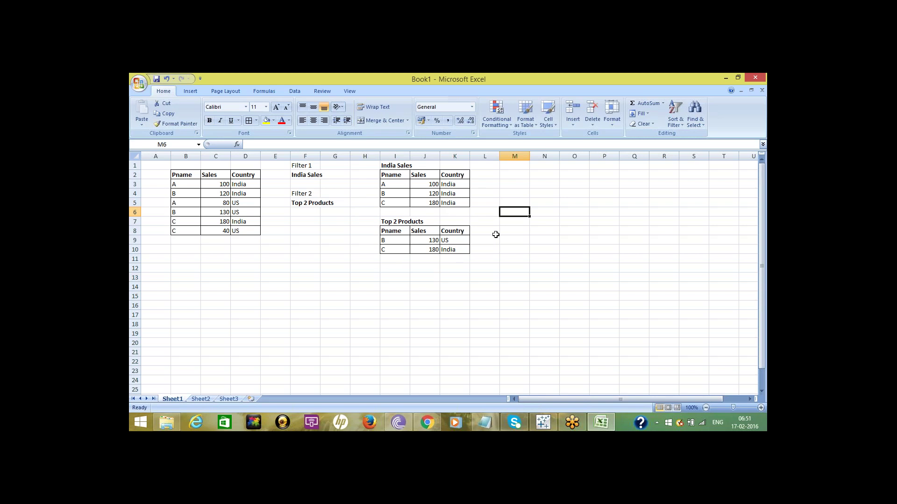
pyautogui.click(542, 204)
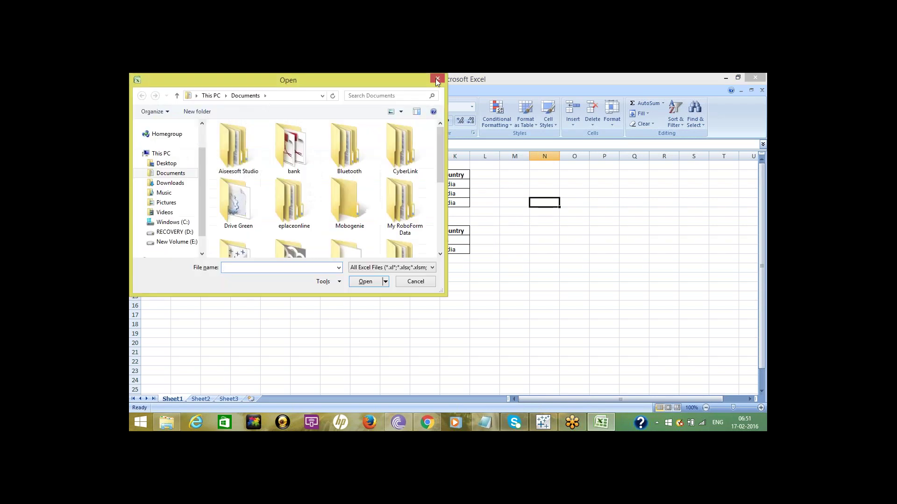
pyautogui.click(439, 80)
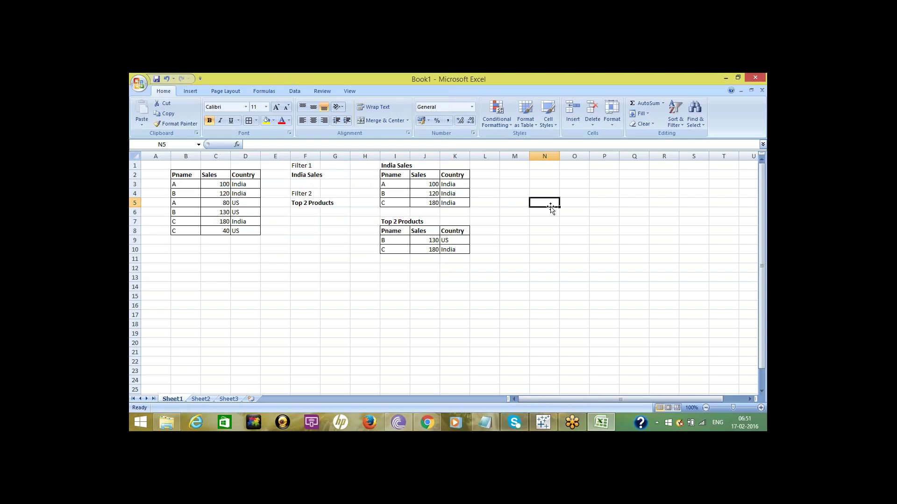
pyautogui.write('OutPut')
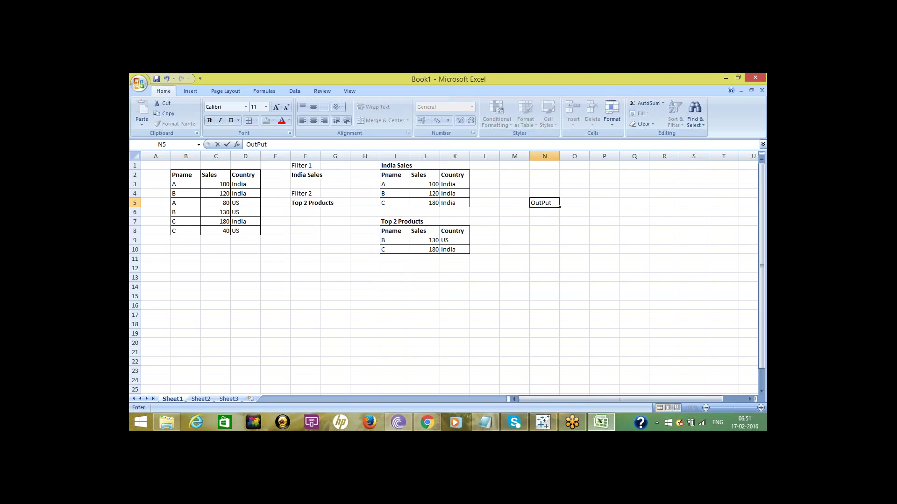
pyautogui.click(390, 231)
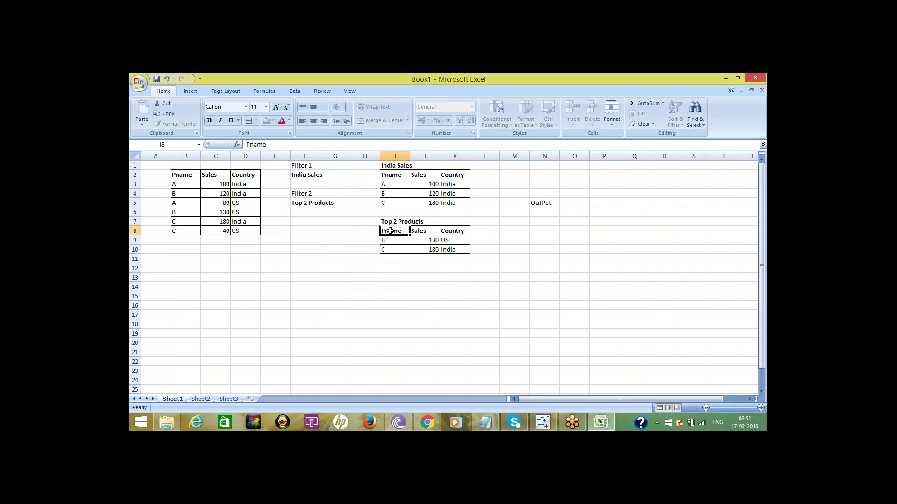
# Copy the header row I8:K8 of the Top 2 Products table to N6, beneath the OutPut label
pyautogui.hotkey('shift', 'Right')
pyautogui.hotkey('shift', 'Right')
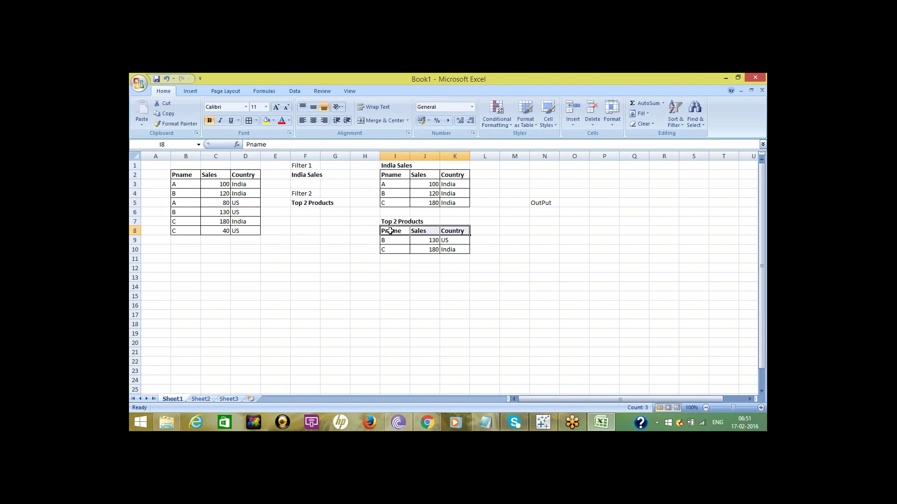
pyautogui.hotkey('ctrl', 'c')
pyautogui.click(538, 212)
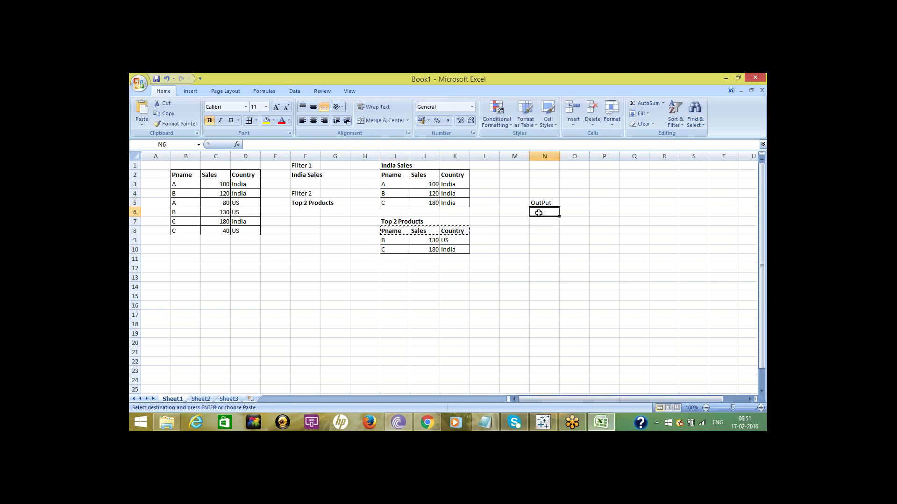
pyautogui.hotkey('ctrl', 'v')
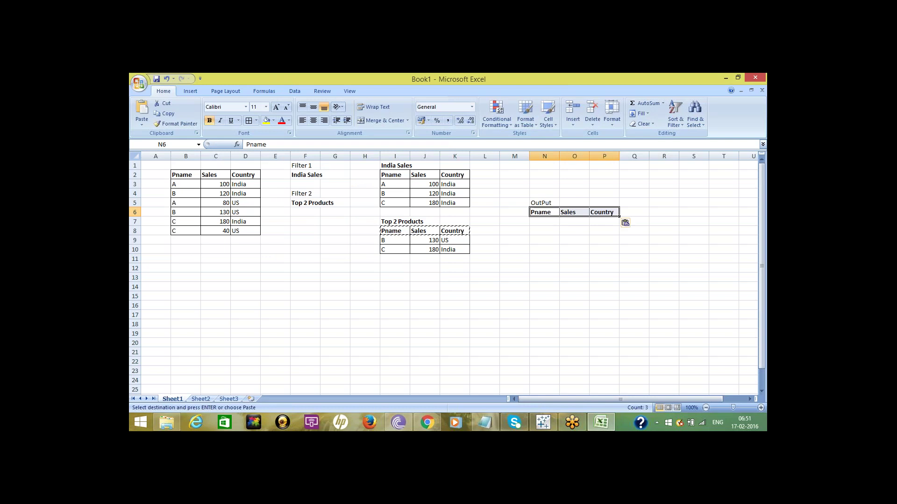
# Copy the product C record, I10:K10, beneath the OutPut header row, starting at N7
pyautogui.click(386, 250)
pyautogui.hotkey('shift', 'Right')
pyautogui.hotkey('shift', 'Right')
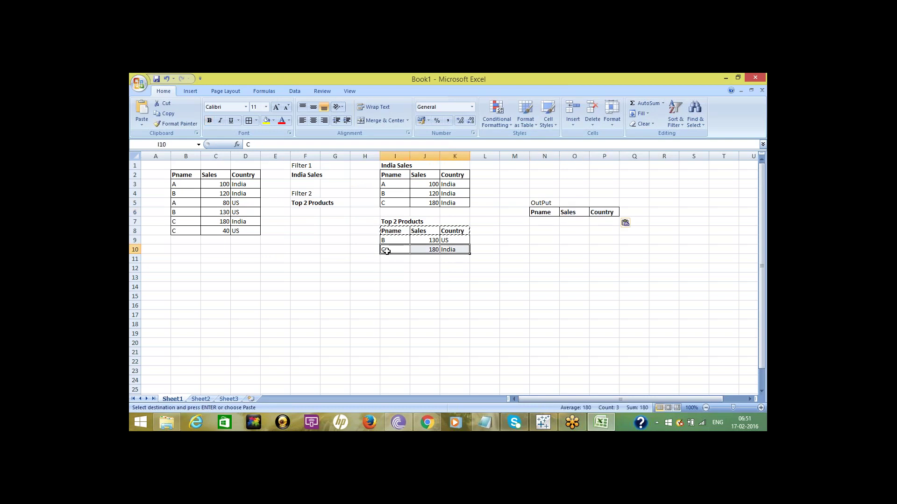
pyautogui.hotkey('ctrl', 'c')
pyautogui.click(540, 223)
pyautogui.hotkey('ctrl', 'v')
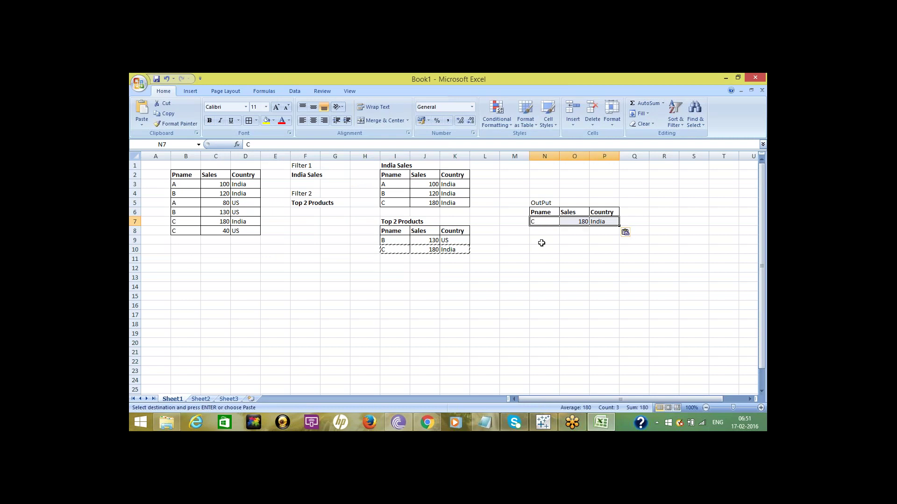
pyautogui.click(541, 243)
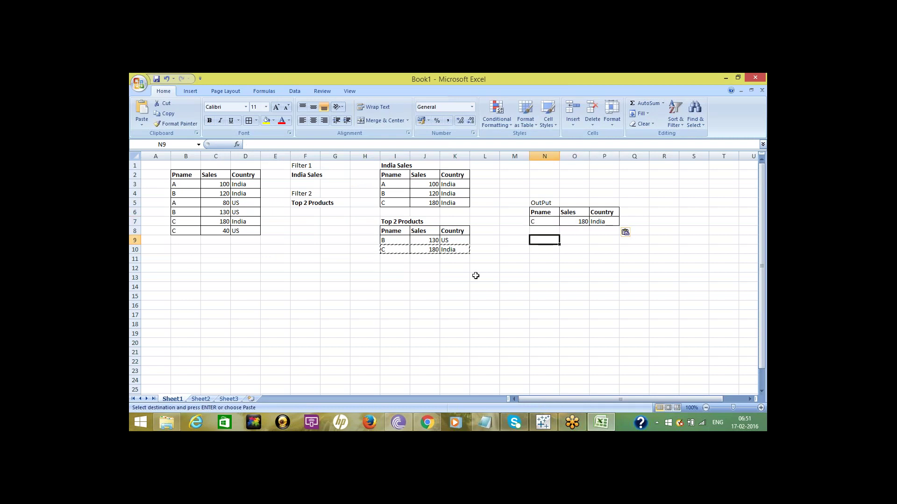
pyautogui.click(487, 239)
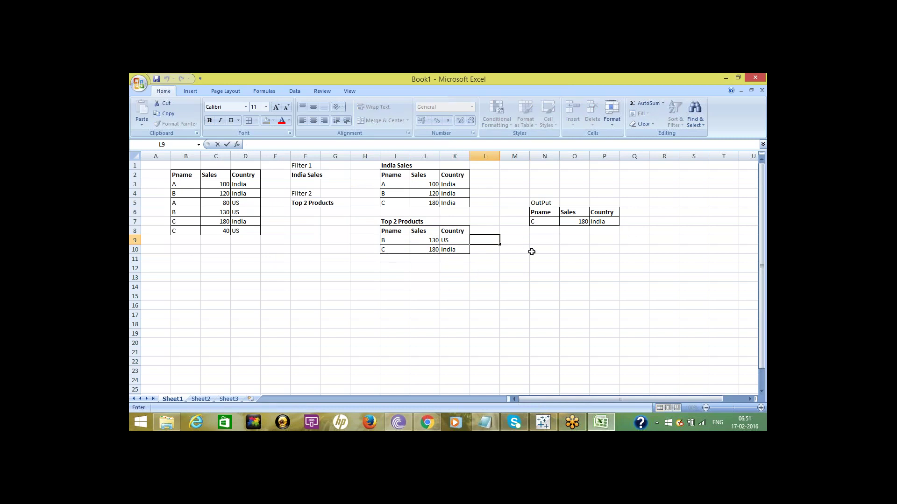
pyautogui.click(221, 275)
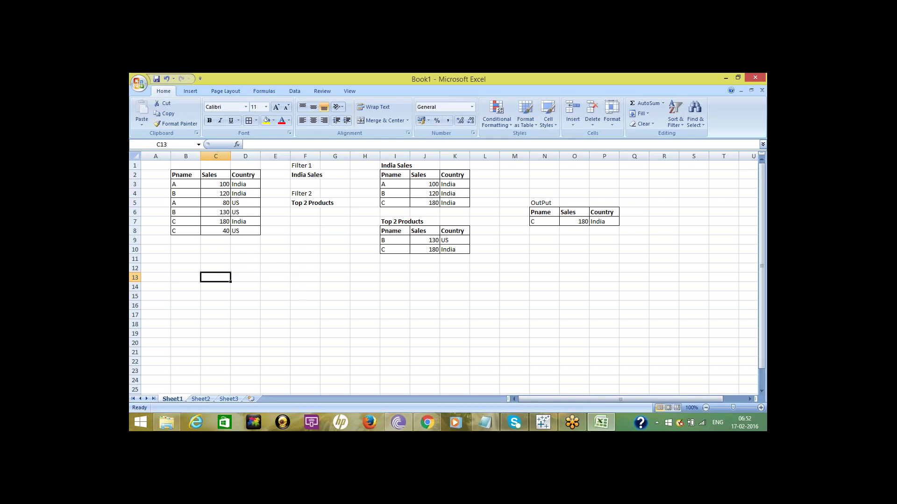
pyautogui.click(387, 166)
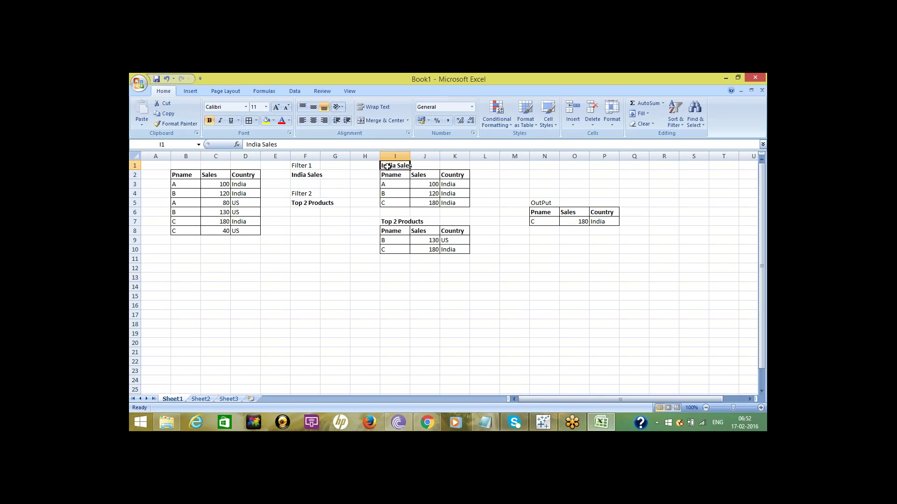
# Enter the bold label "Context Filter" in cell B15, below the source data
pyautogui.click(184, 298)
pyautogui.hotkey('ctrl', 'b')
pyautogui.write('Context Filter')
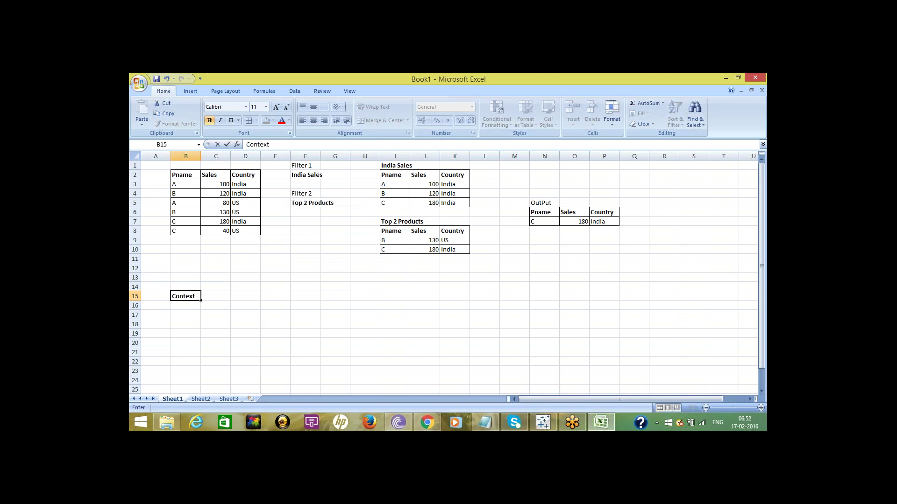
pyautogui.click(188, 311)
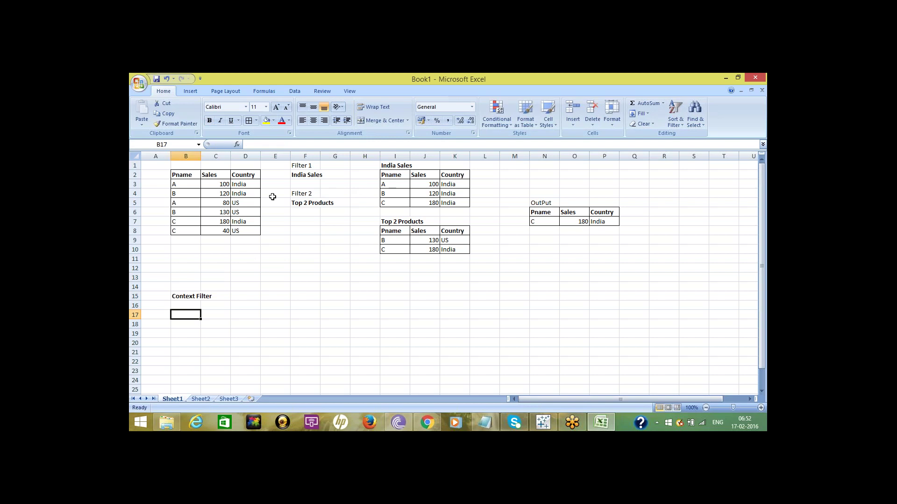
# Copy the Filter 1 and India Sales labels, F1:F2, to F12 for the context filter example
pyautogui.click(304, 167)
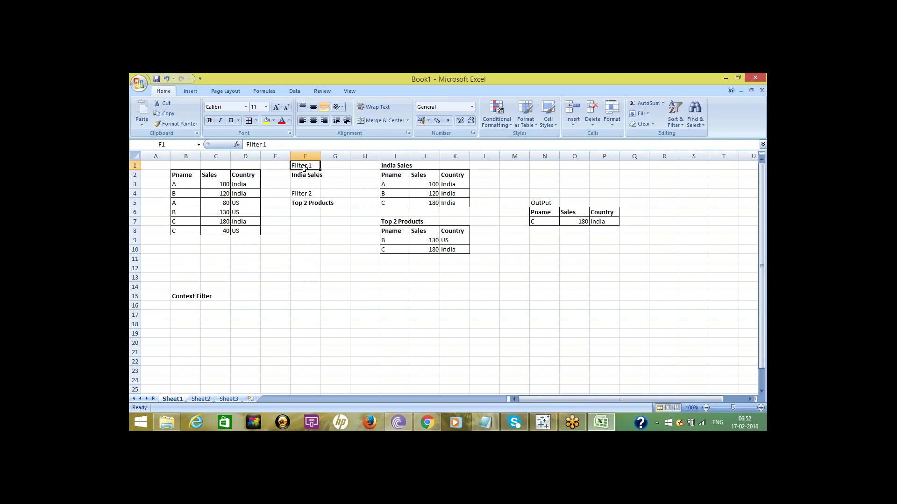
pyautogui.moveTo(304, 167); pyautogui.dragTo(321, 175)
pyautogui.hotkey('ctrl', 'c')
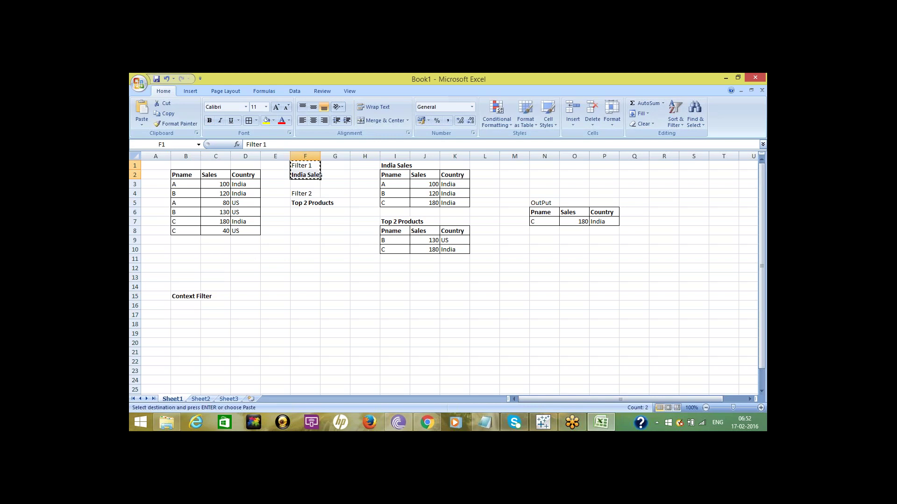
pyautogui.click(303, 269)
pyautogui.hotkey('ctrl', 'v')
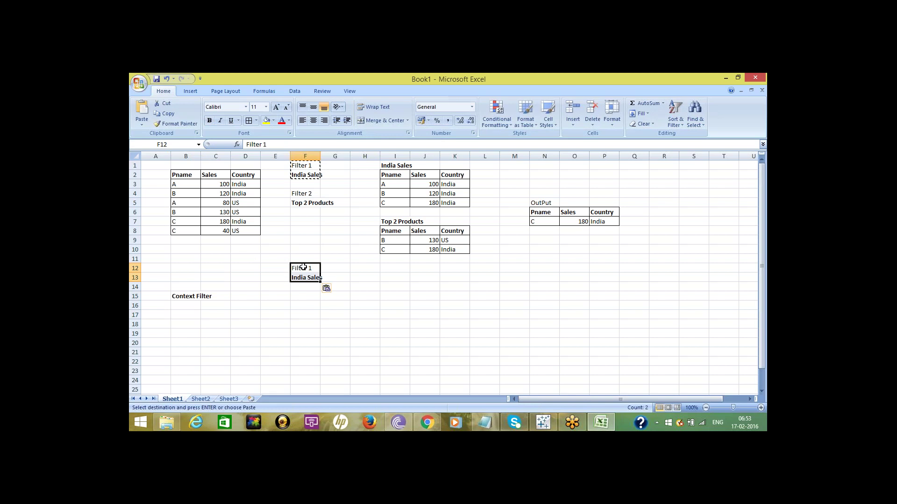
pyautogui.click(302, 287)
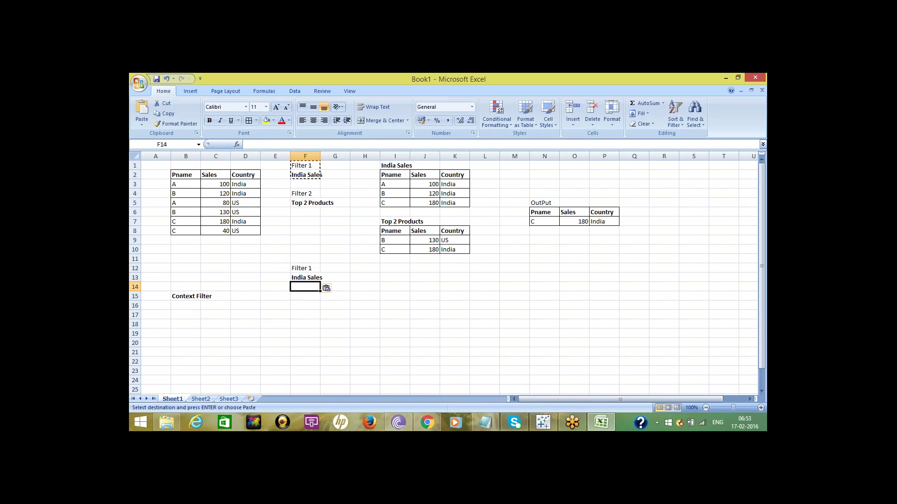
# Copy the titled India Sales table, I1:K5, to F14 beneath the copied Filter 1 labels
pyautogui.click(391, 166)
pyautogui.hotkey('shift', 'Right')
pyautogui.hotkey('shift', 'Right')
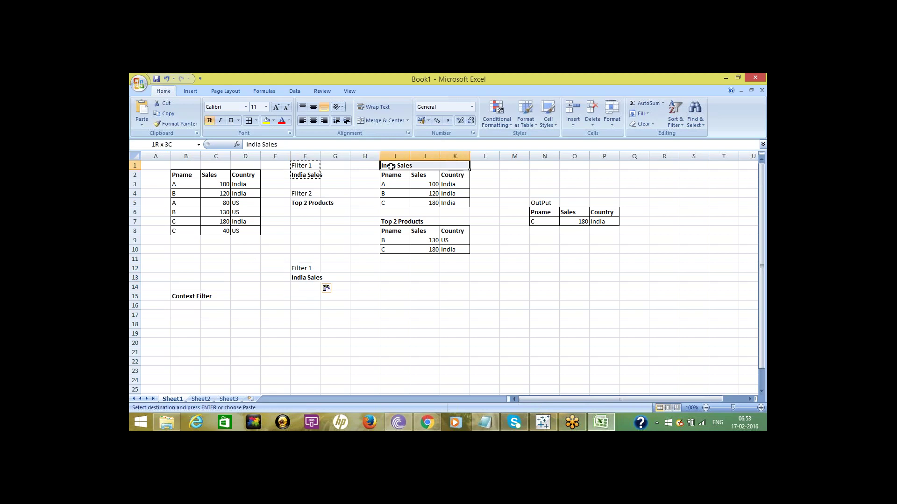
pyautogui.hotkey('shift', 'Down')
pyautogui.hotkey('shift', 'Down')
pyautogui.hotkey('shift', 'Down')
pyautogui.hotkey('shift', 'Down')
pyautogui.hotkey('ctrl', 'c')
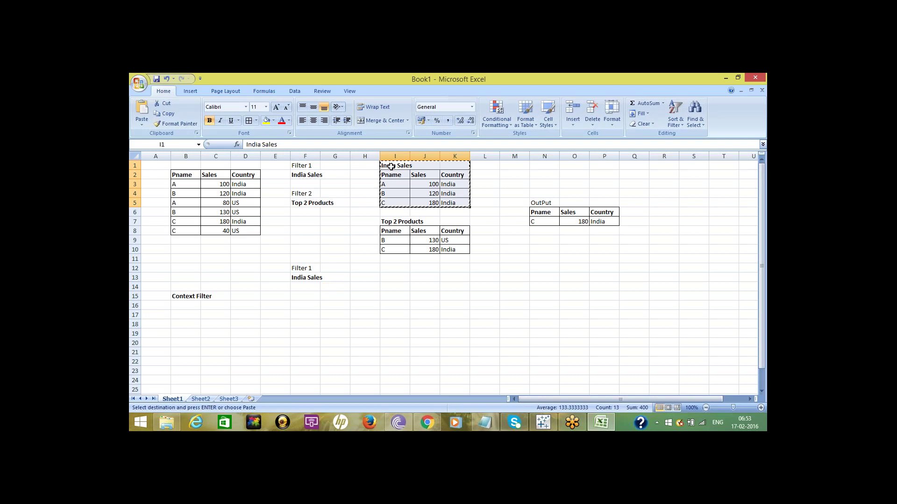
pyautogui.click(298, 290)
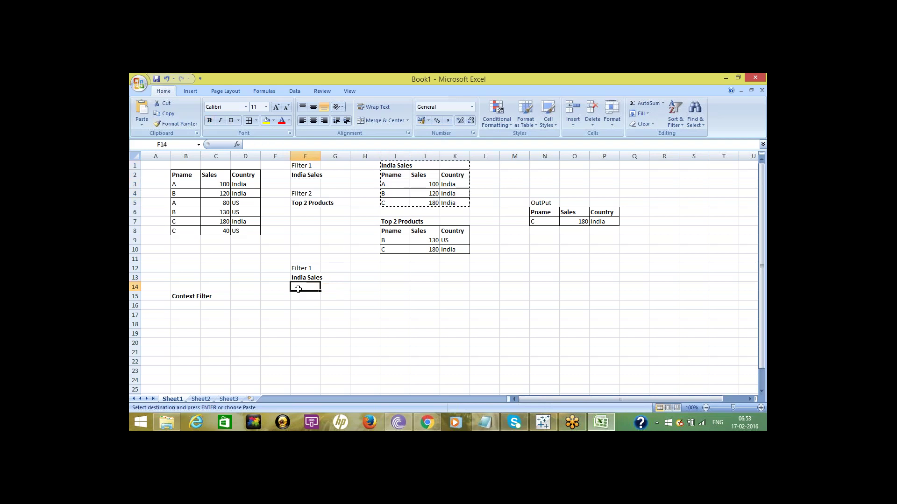
pyautogui.hotkey('ctrl', 'v')
pyautogui.click(303, 350)
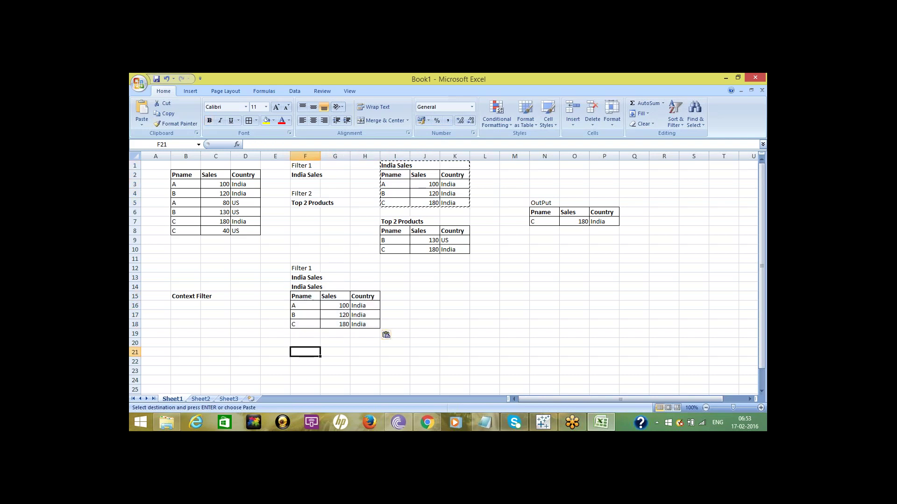
# Delete the duplicate India Sales title from cell F14, above the copied table
pyautogui.click(300, 287)
pyautogui.press('Delete')
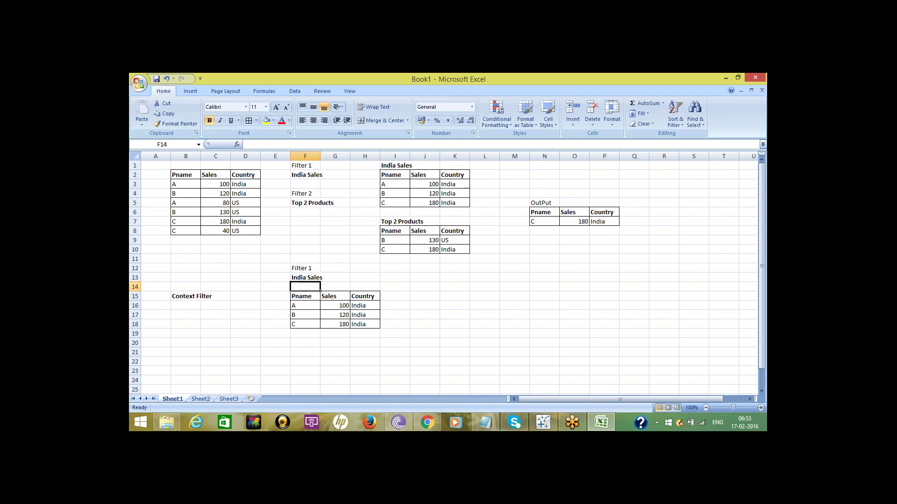
pyautogui.click(317, 342)
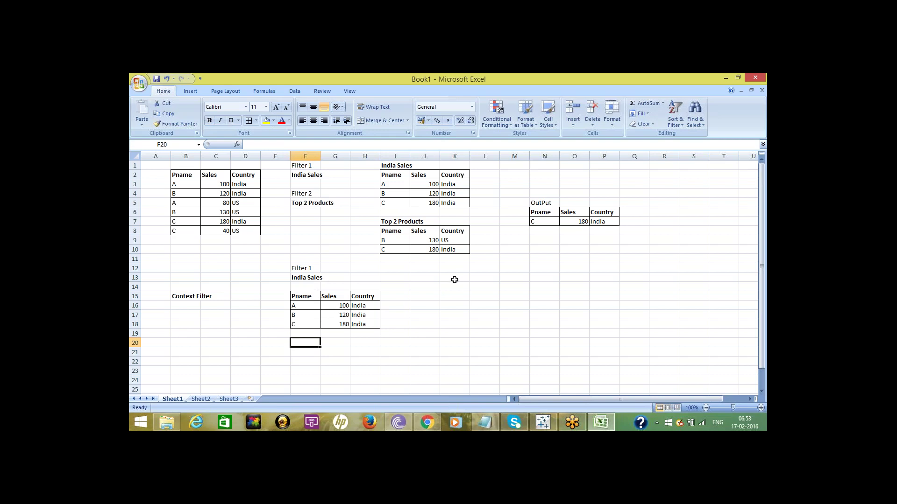
# Enter the title "Top 2 Products" in cell K13, beside the copied India Sales table
pyautogui.click(455, 280)
pyautogui.write('Top 2 Products')
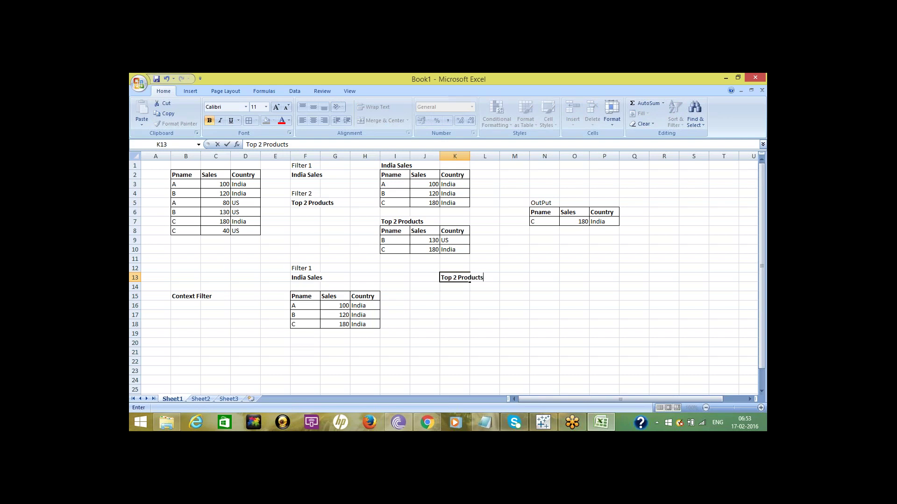
pyautogui.click(456, 297)
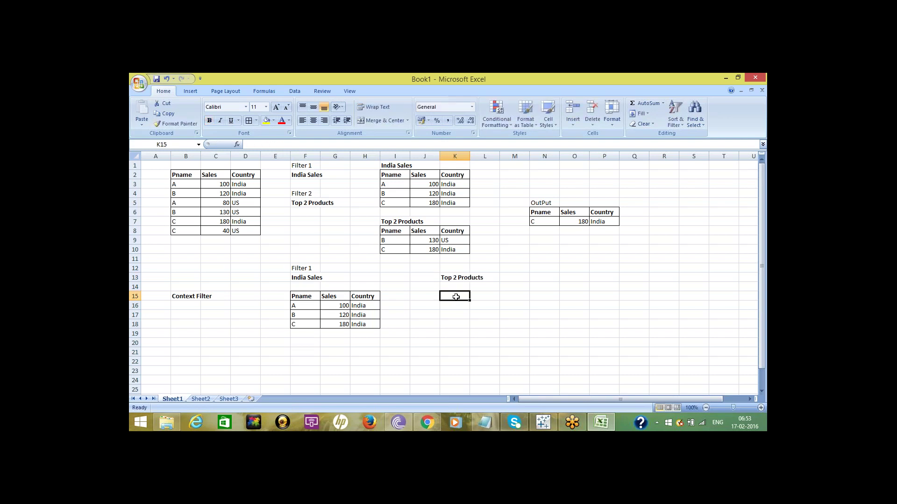
# Copy the two highest India sales records, F17:H18, to K15 beneath the Top 2 Products title
pyautogui.click(294, 318)
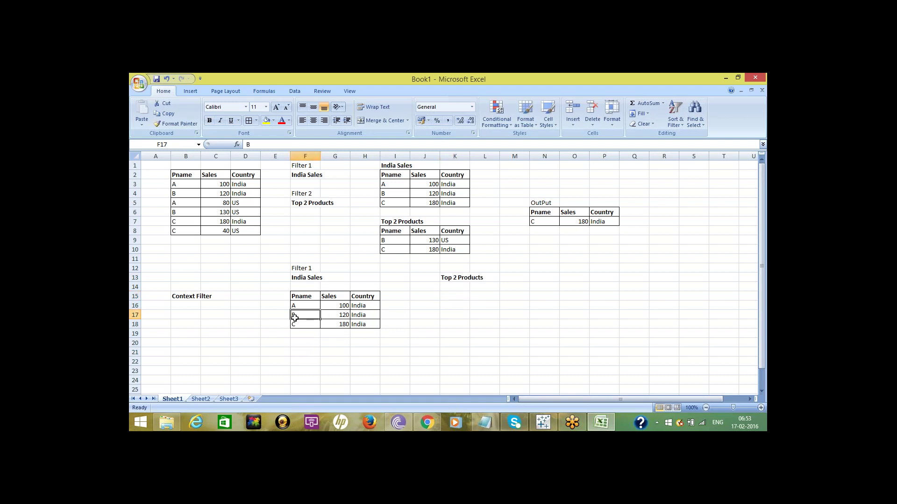
pyautogui.moveTo(295, 317); pyautogui.dragTo(369, 325)
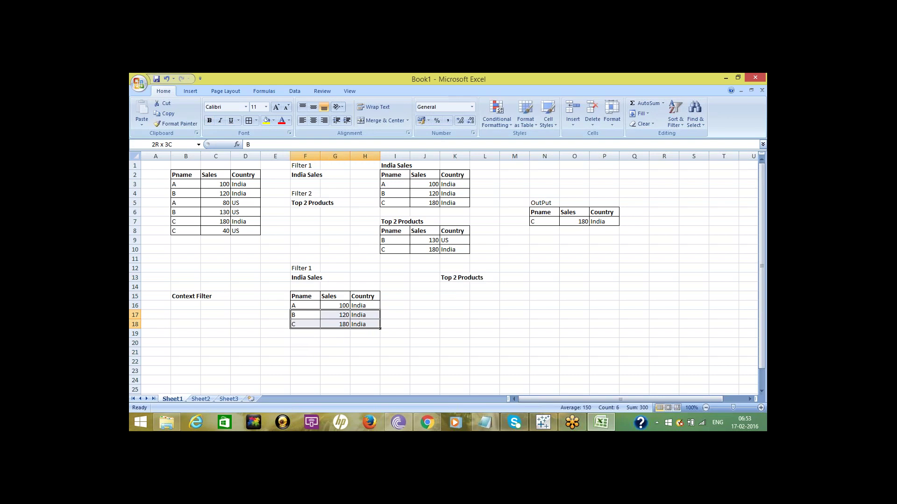
pyautogui.hotkey('ctrl', 'c')
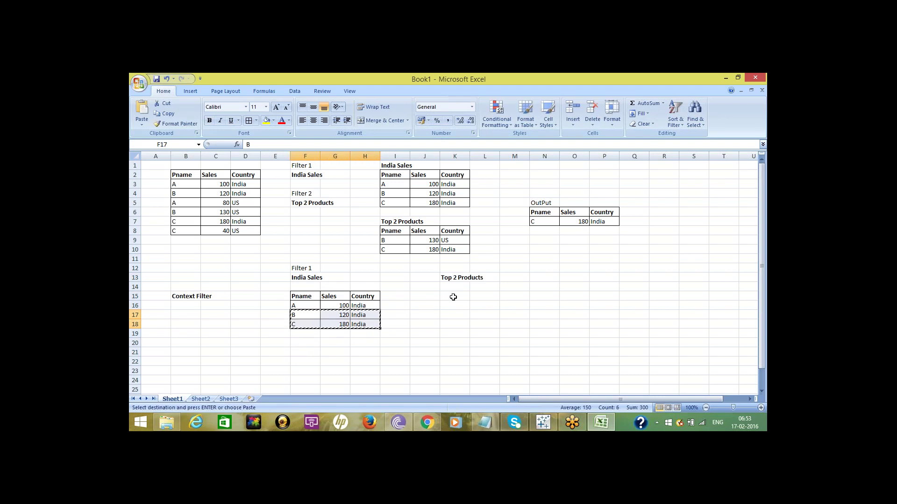
pyautogui.click(453, 297)
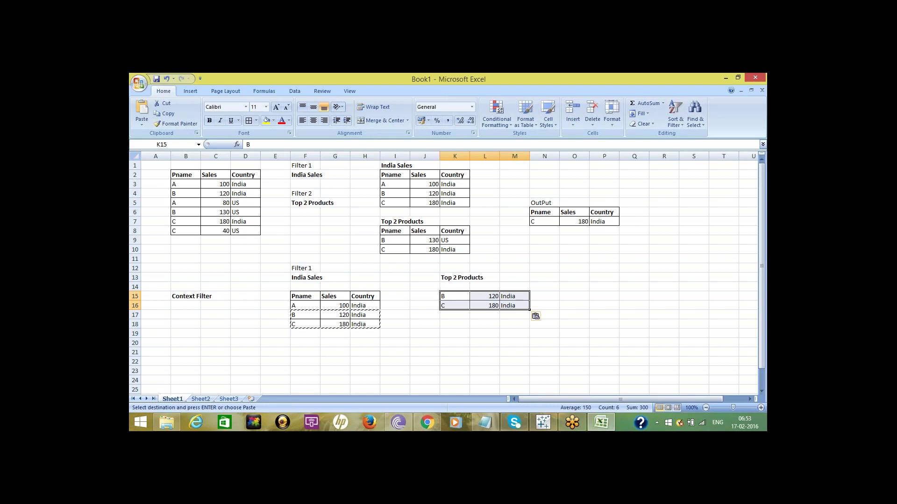
pyautogui.click(415, 341)
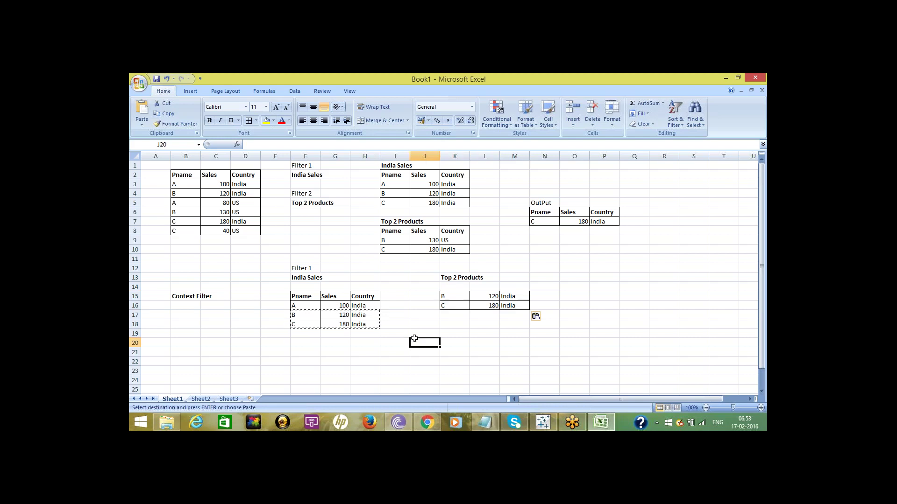
# Highlight the range F1:P10 to review the separately applied filters and their combined output
pyautogui.click(246, 362)
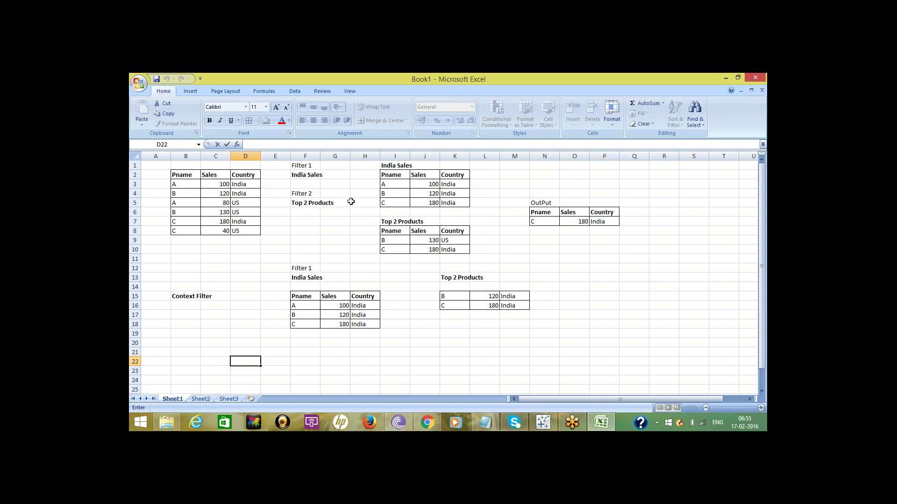
pyautogui.click(290, 164)
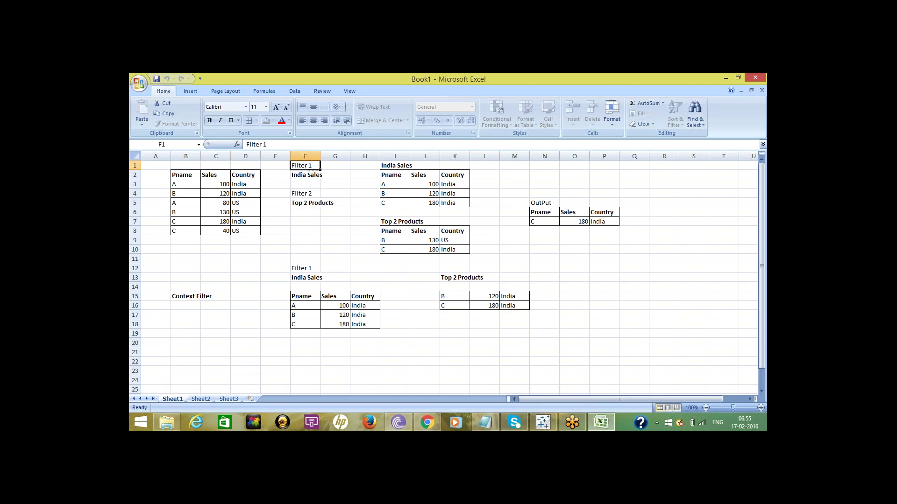
pyautogui.moveTo(290, 164); pyautogui.dragTo(579, 250)
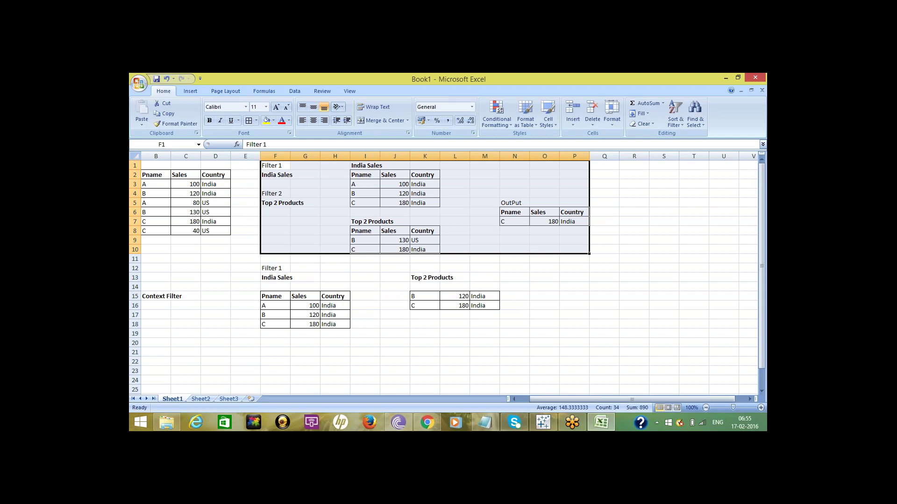
pyautogui.click(341, 267)
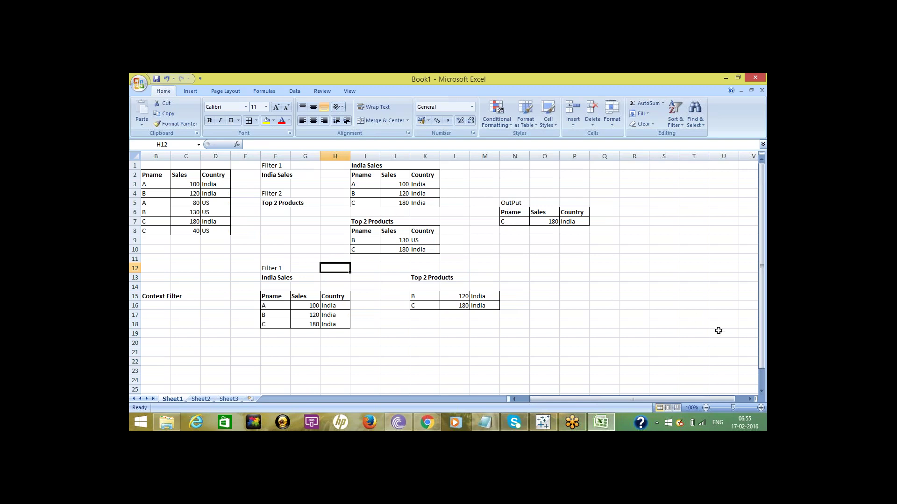
pyautogui.moveTo(760, 298); pyautogui.dragTo(761, 316)
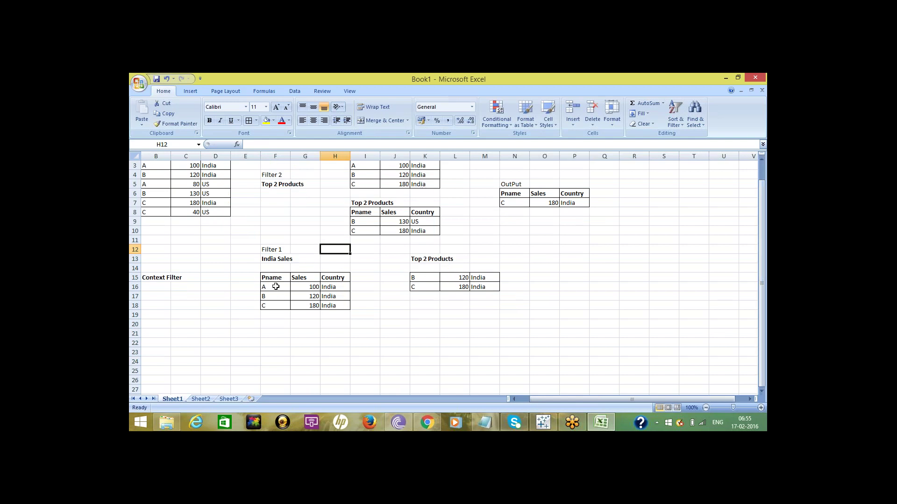
pyautogui.moveTo(762, 284); pyautogui.dragTo(762, 290)
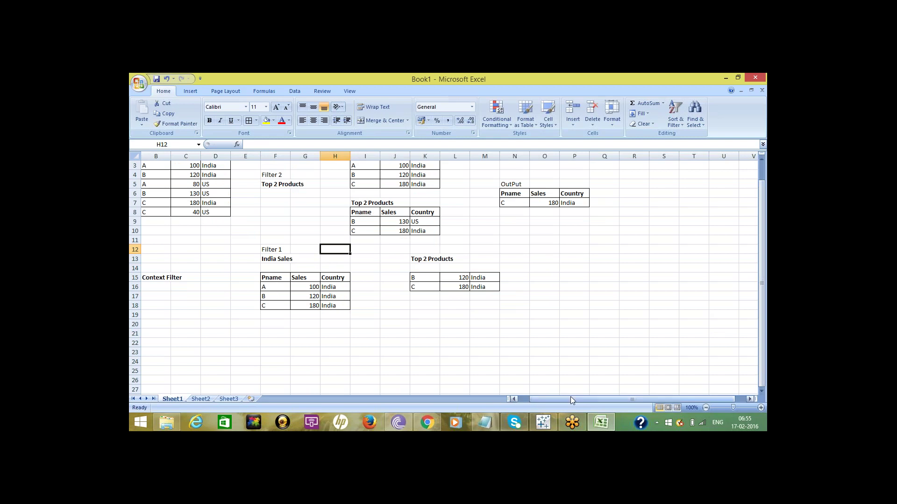
pyautogui.moveTo(571, 397); pyautogui.dragTo(550, 400)
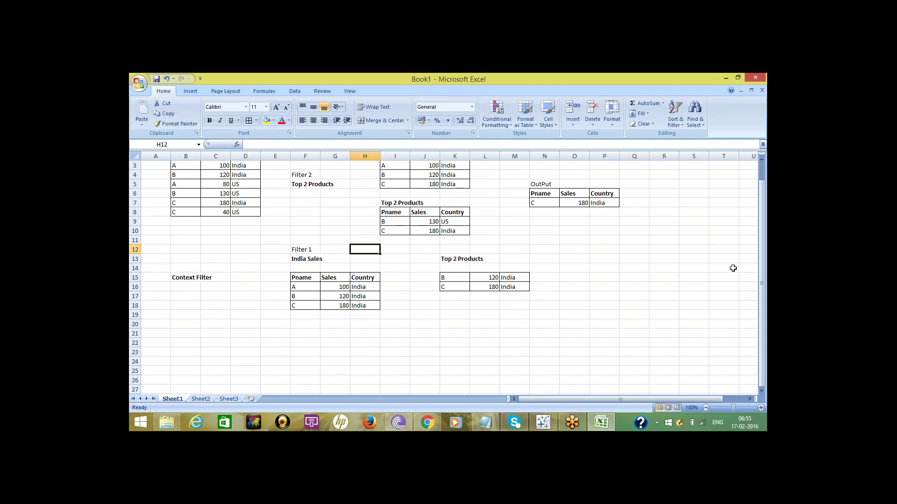
# Switch between the Context Filter notes in Notepad and the Excel workbook to compare the definitions with the separate and context filter example tables
pyautogui.moveTo(762, 292); pyautogui.dragTo(761, 272)
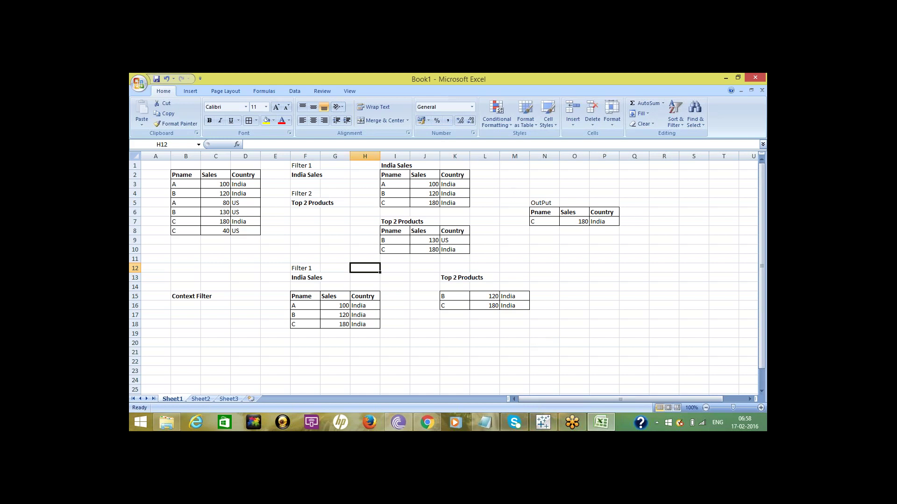
pyautogui.click(483, 425)
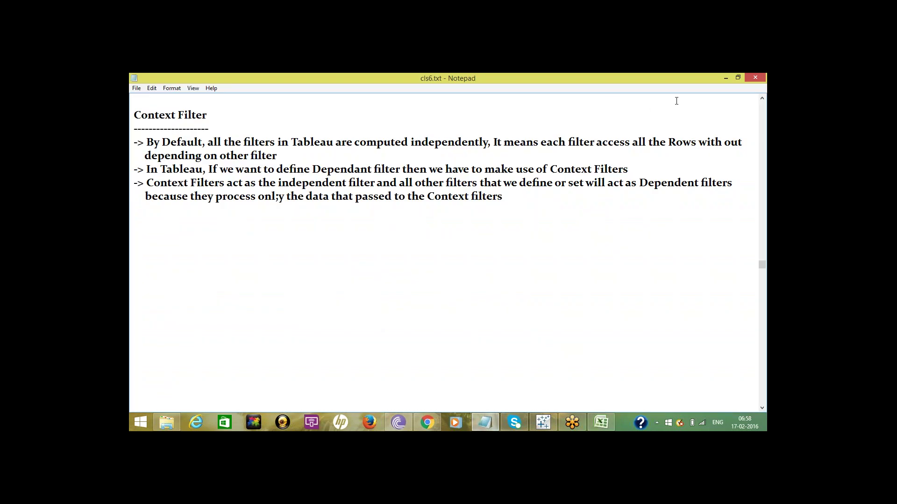
pyautogui.click(415, 229)
pyautogui.click(601, 422)
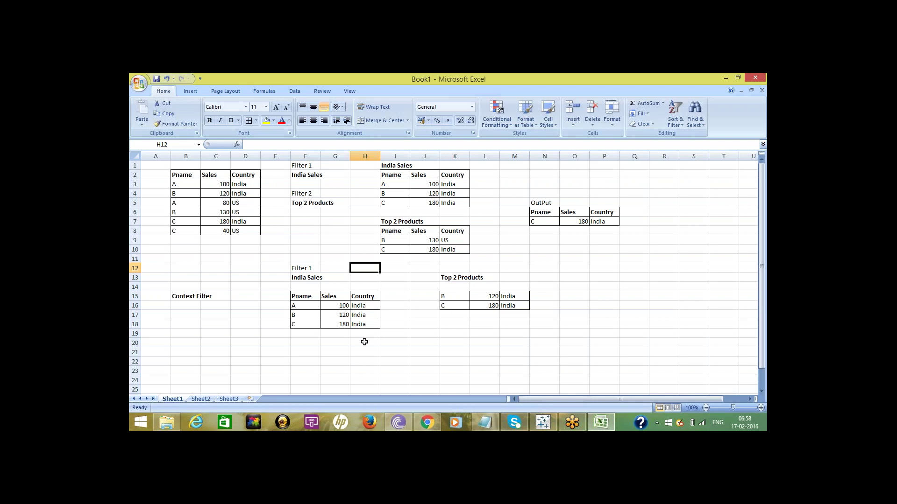
pyautogui.click(302, 343)
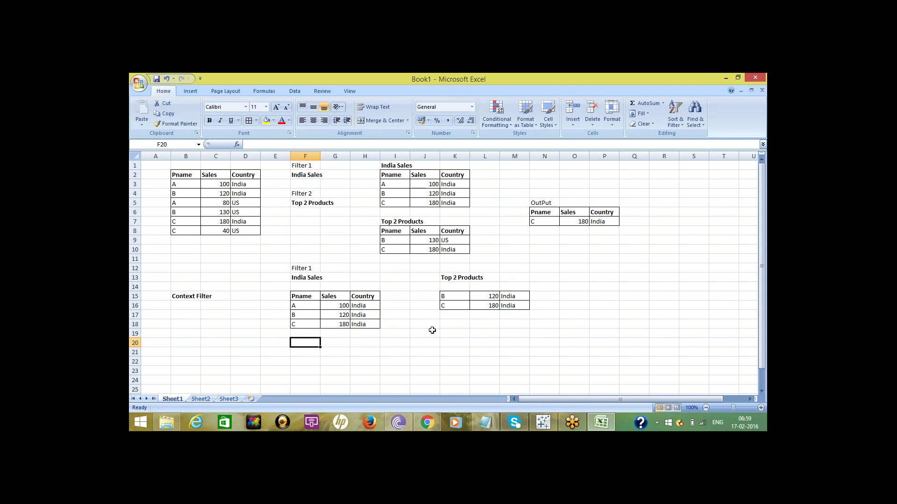
pyautogui.click(313, 359)
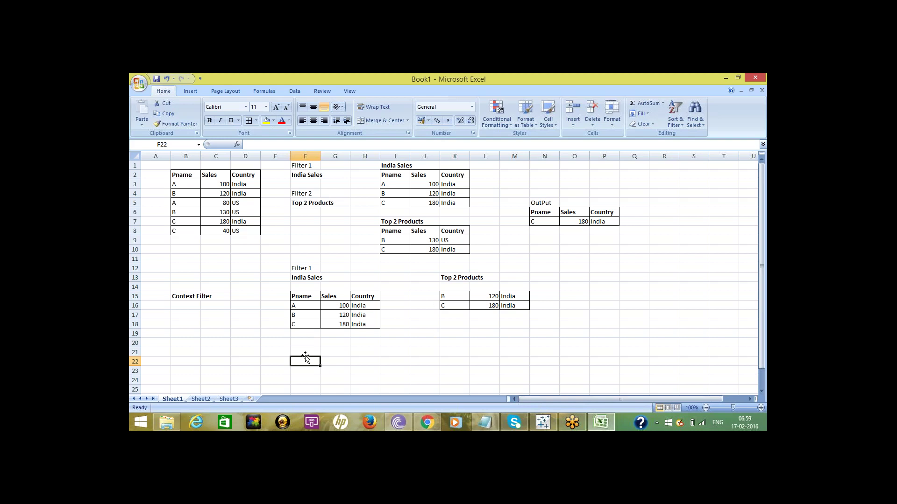
pyautogui.click(486, 425)
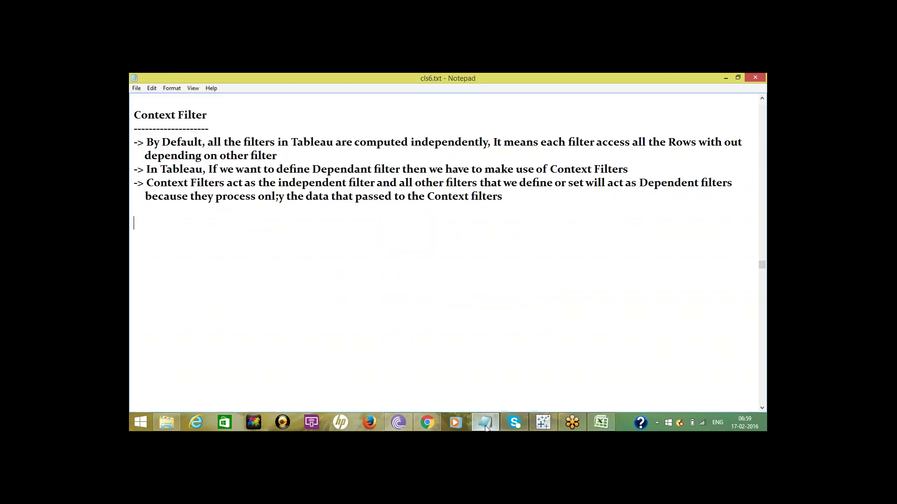
pyautogui.click(486, 425)
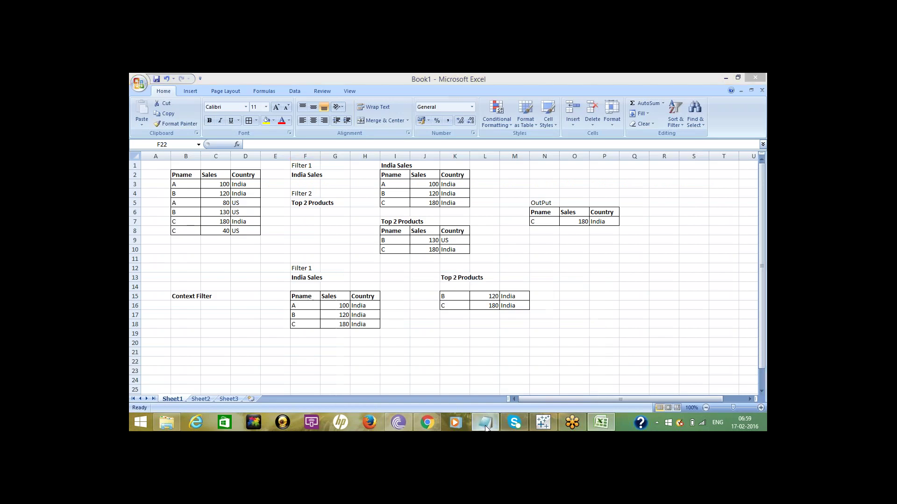
pyautogui.click(486, 425)
pyautogui.click(485, 425)
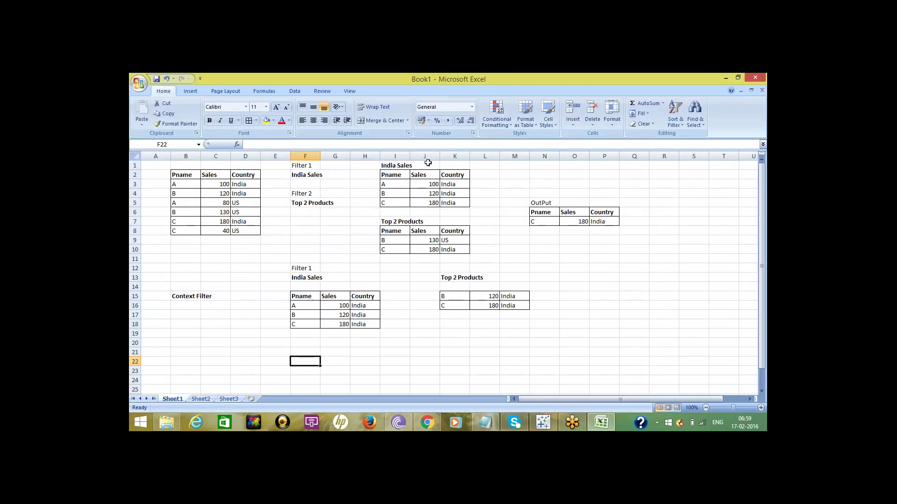